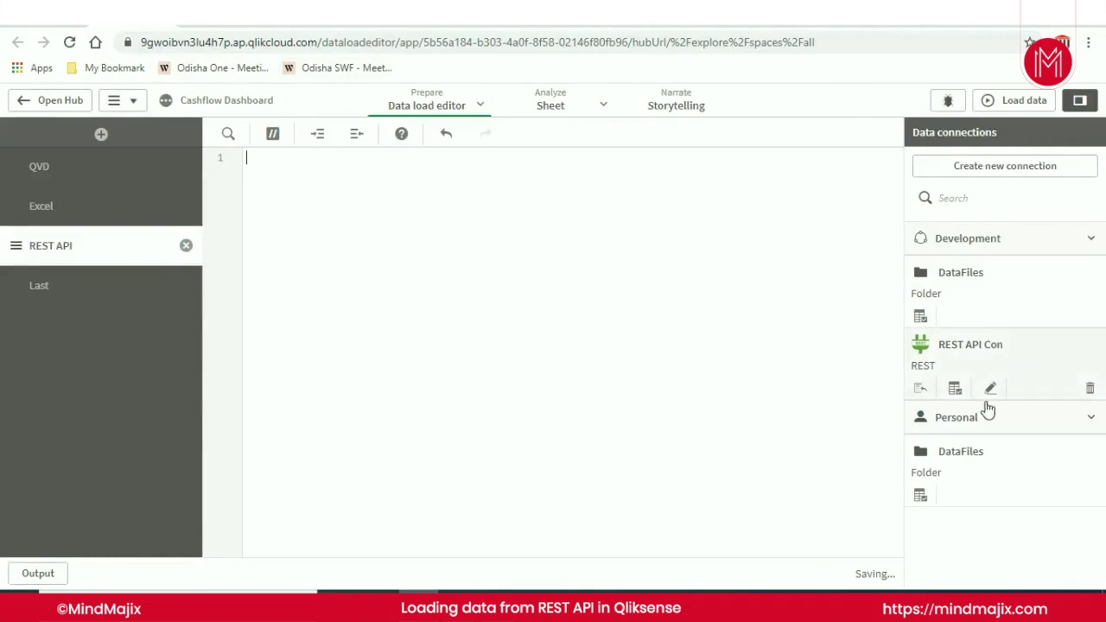
{"action": "left_click", "coordinate": [993, 390]}
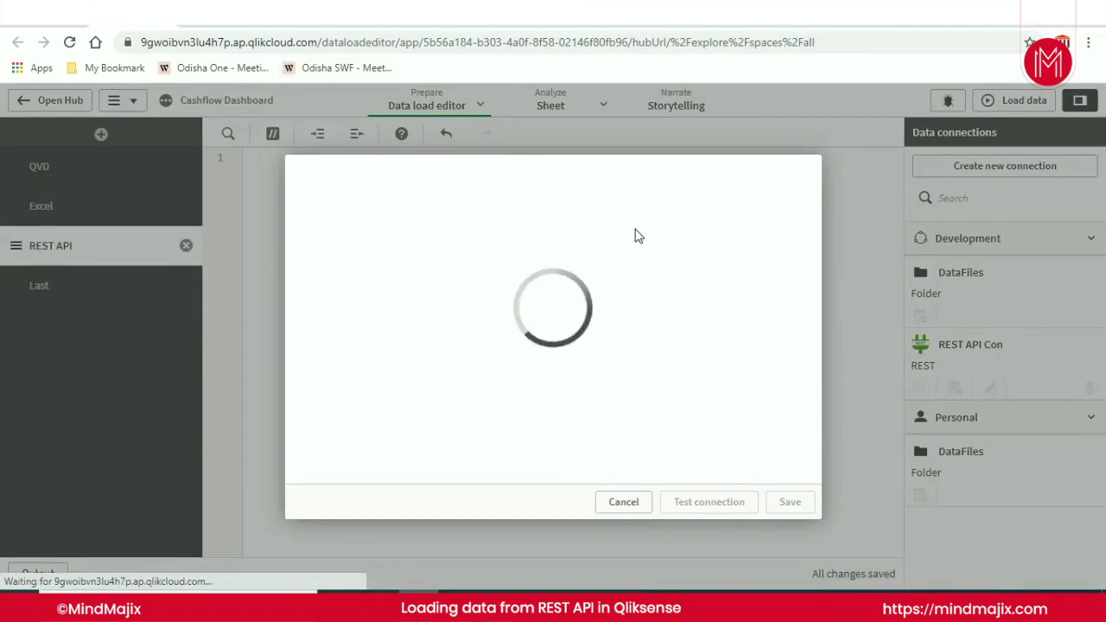
{"action": "left_click_drag", "start_coordinate": [463, 255], "coordinate": [257, 256]}
{"action": "type", "text": "https://gorest.co.in/public-api/users"}
{"action": "scroll", "coordinate": [817, 417], "scroll_direction": "down", "scroll_amount": 10}
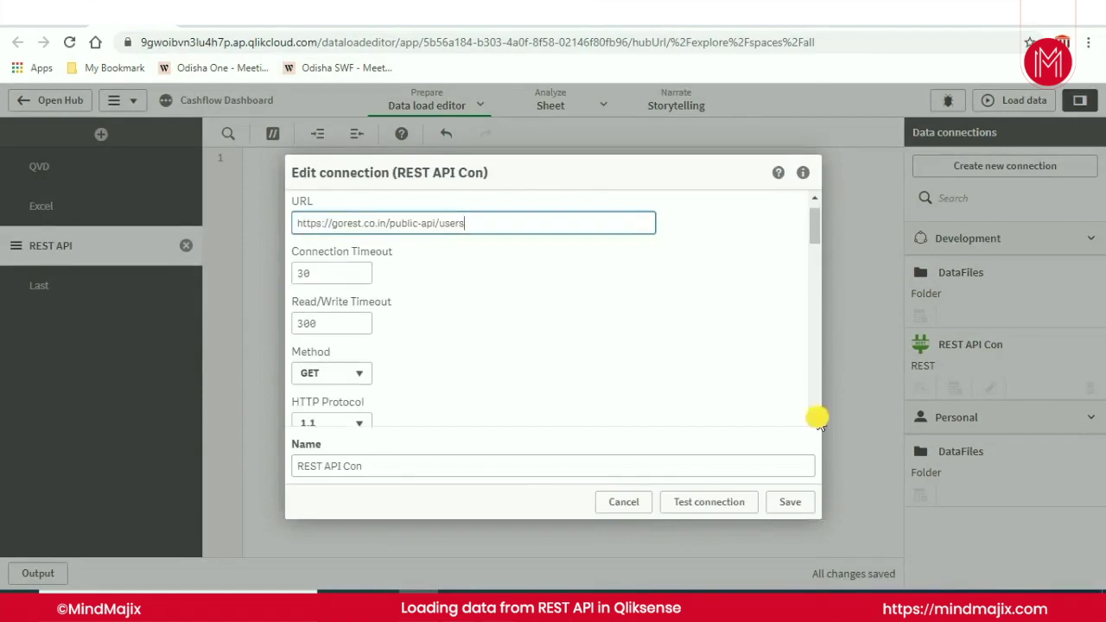
{"action": "scroll", "coordinate": [817, 418], "scroll_direction": "down", "scroll_amount": 10}
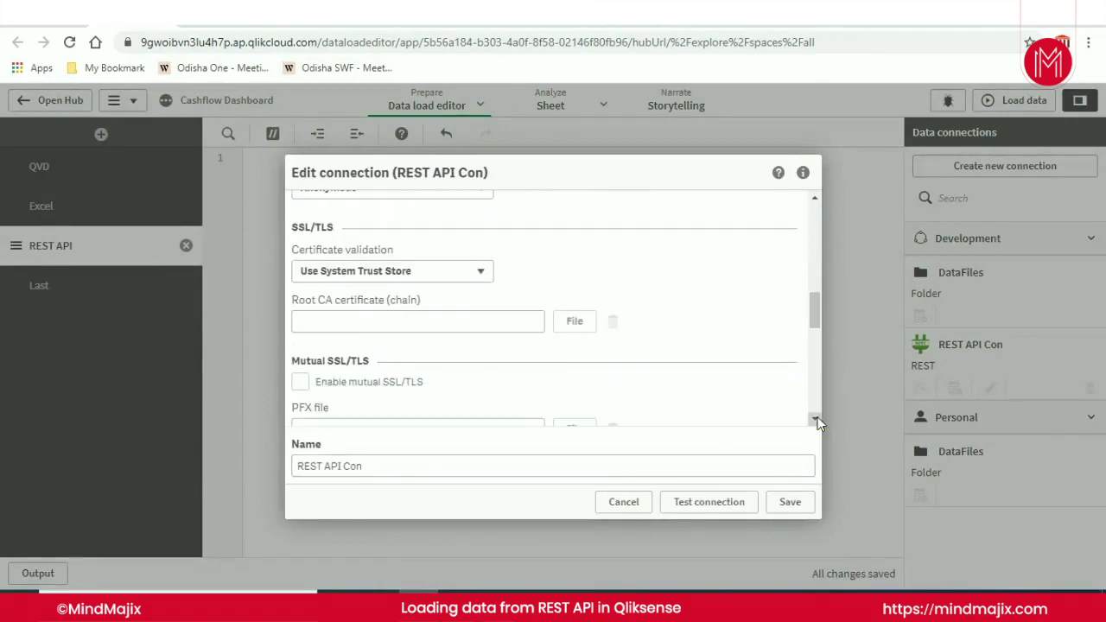
{"action": "left_click_drag", "start_coordinate": [815, 398], "coordinate": [808, 222]}
- Test the REST API Con connection and save it
{"action": "left_click", "coordinate": [742, 504]}
{"action": "left_click", "coordinate": [691, 361]}
{"action": "left_click", "coordinate": [787, 505]}
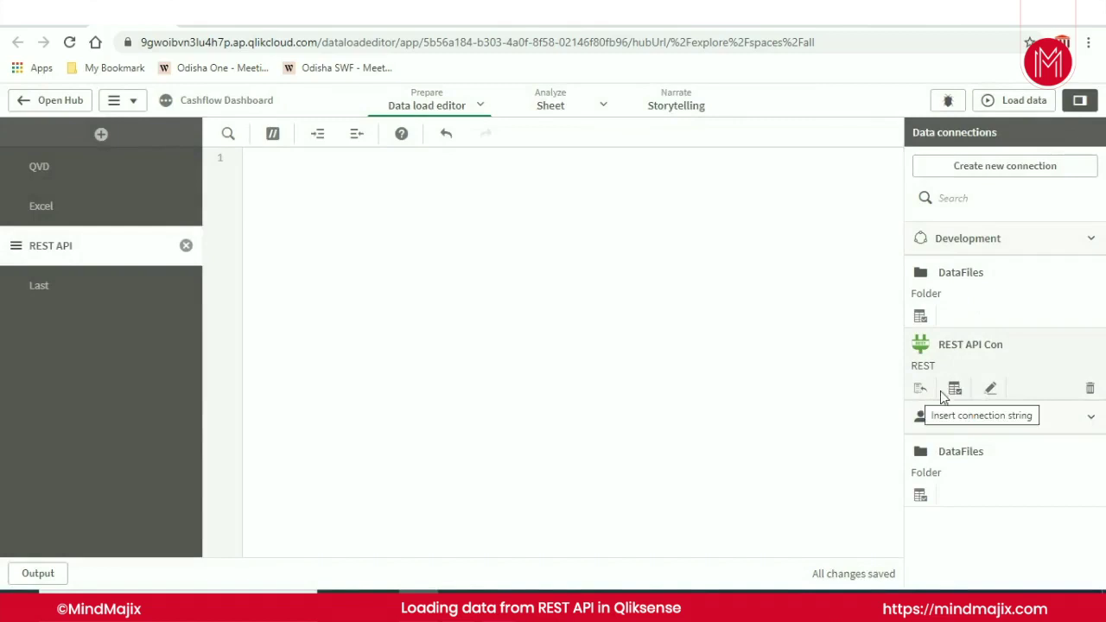
- Select only the data table under root from the REST API Con connection and insert its load script
{"action": "left_click", "coordinate": [954, 389]}
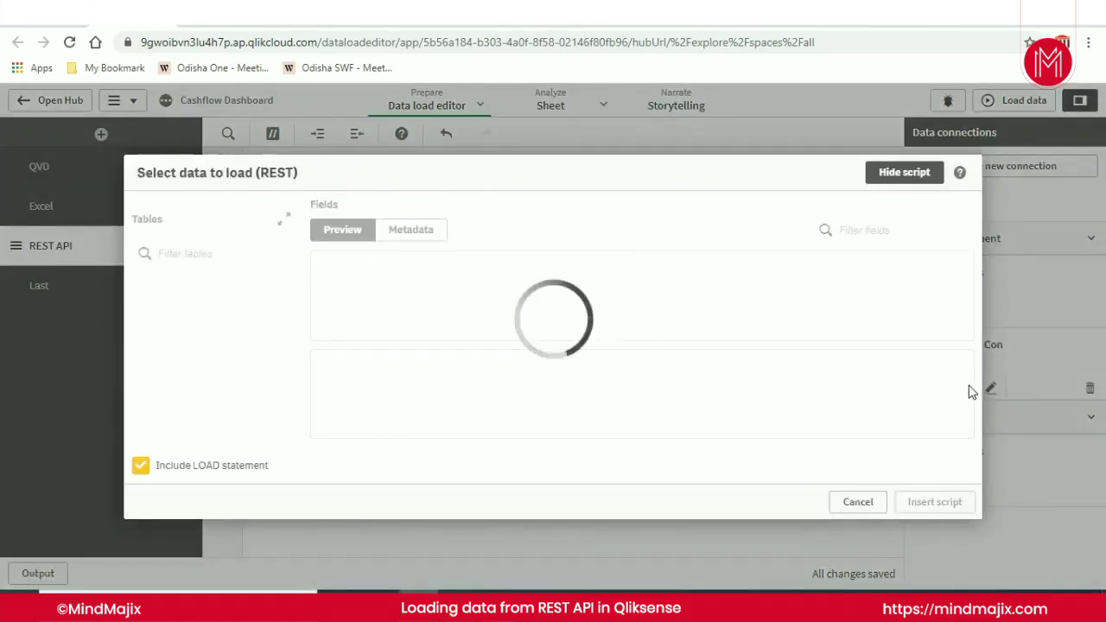
{"action": "left_click", "coordinate": [138, 371]}
{"action": "left_click", "coordinate": [169, 389]}
{"action": "left_click", "coordinate": [169, 407]}
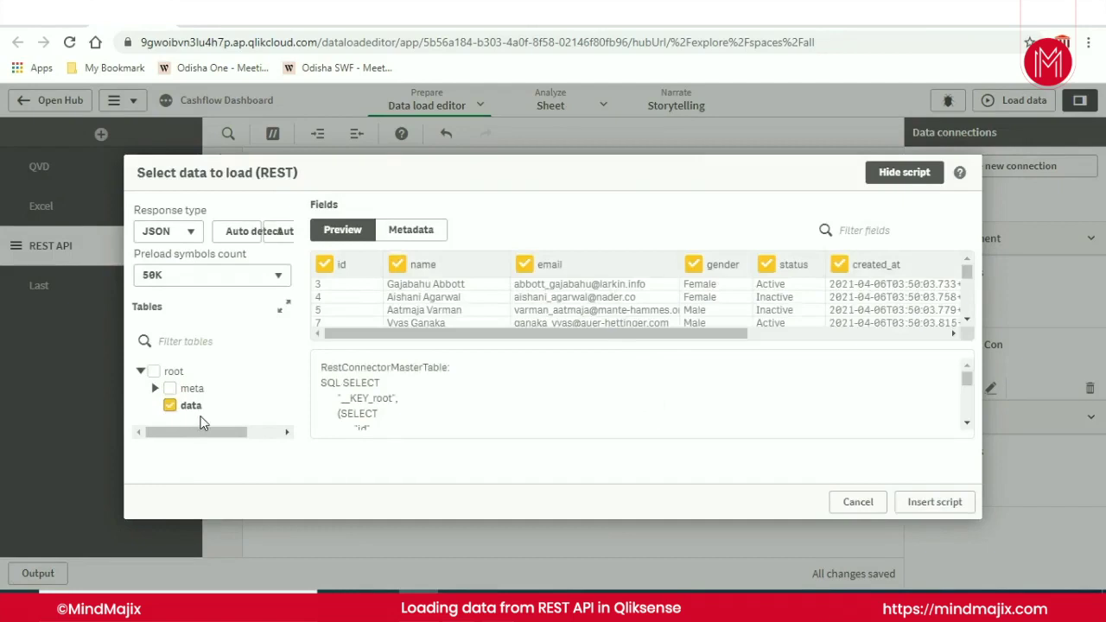
{"action": "left_click", "coordinate": [948, 508]}
- Try to load the data, read through the load log and close it
{"action": "left_click", "coordinate": [1015, 105]}
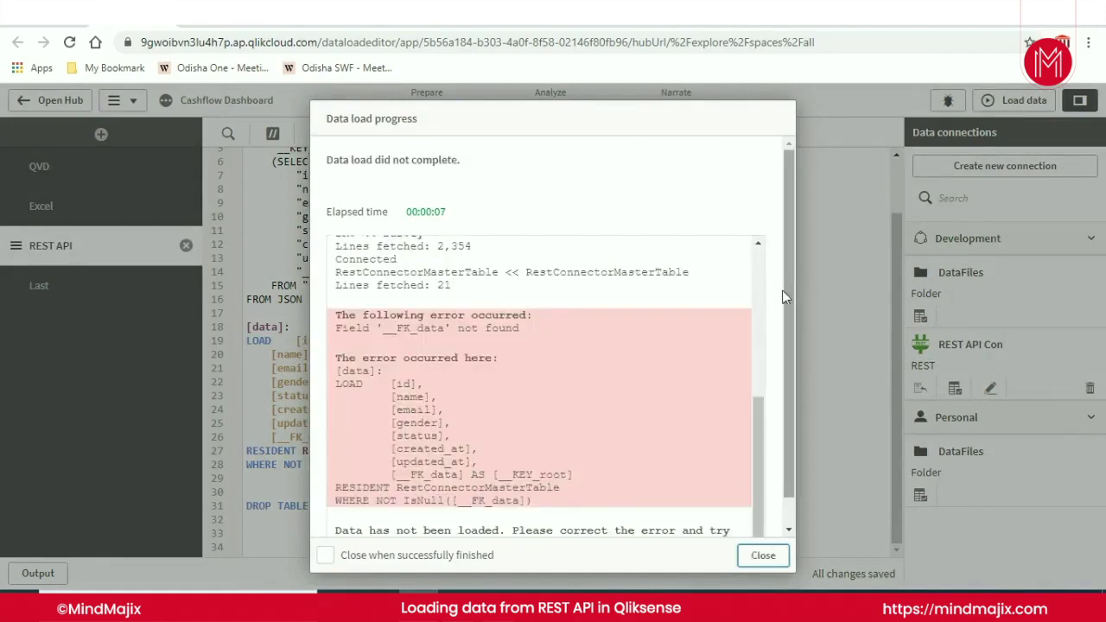
{"action": "left_click_drag", "start_coordinate": [783, 286], "coordinate": [786, 335]}
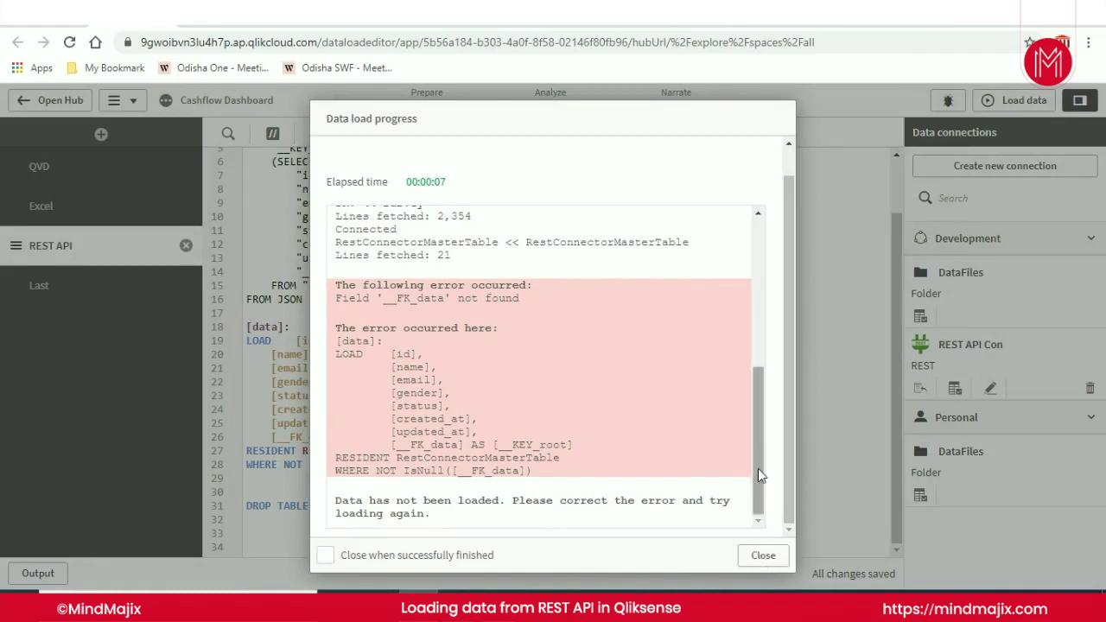
{"action": "left_click", "coordinate": [754, 442]}
{"action": "mouse_move", "coordinate": [755, 442]}
{"action": "left_mouse_down"}
{"action": "mouse_move", "coordinate": [768, 371]}
{"action": "mouse_move", "coordinate": [766, 458]}
{"action": "left_mouse_up"}
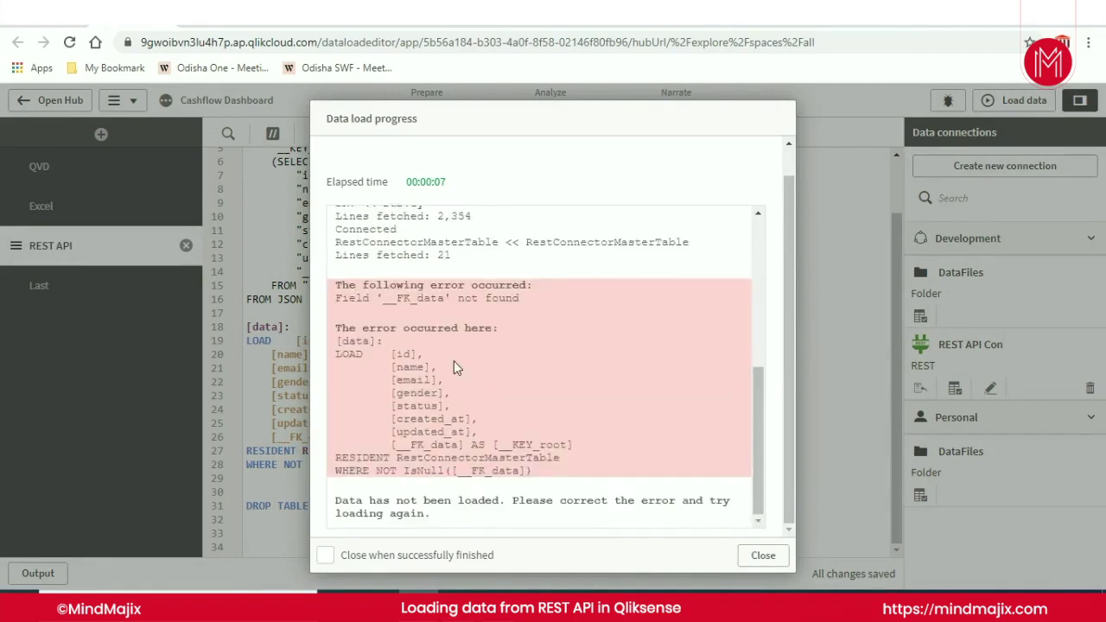
{"action": "left_click", "coordinate": [764, 555]}
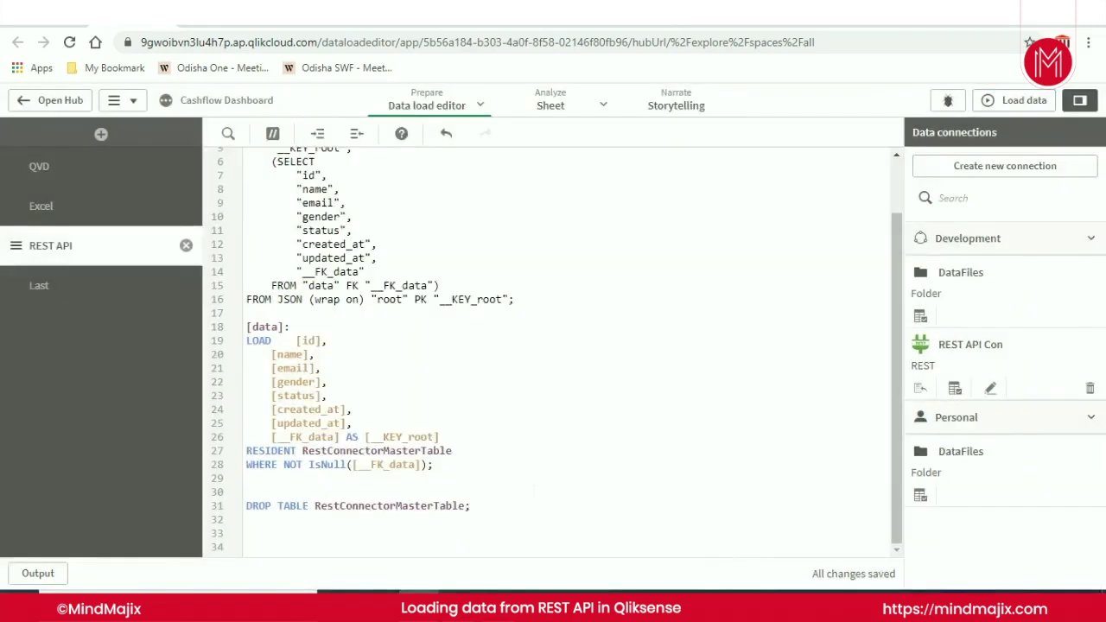
- Examine the REST API script from the connection statement through the data LOAD block to the DROP TABLE line
{"action": "scroll", "coordinate": [554, 346], "scroll_direction": "up", "scroll_amount": 2}
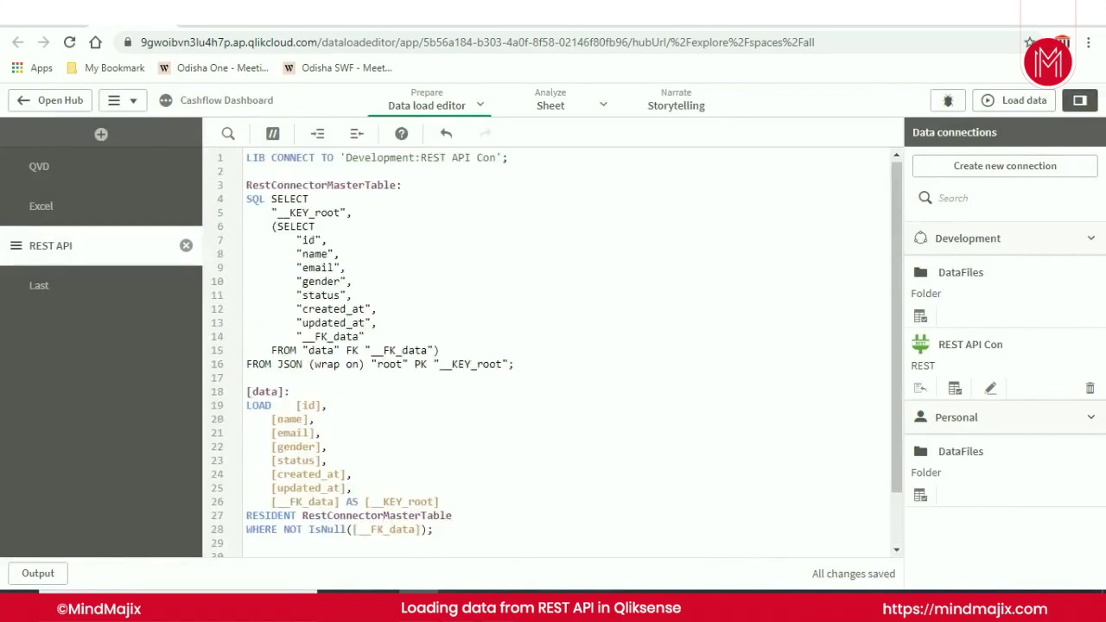
{"action": "left_click", "coordinate": [327, 387]}
{"action": "scroll", "coordinate": [327, 388], "scroll_direction": "down", "scroll_amount": 2}
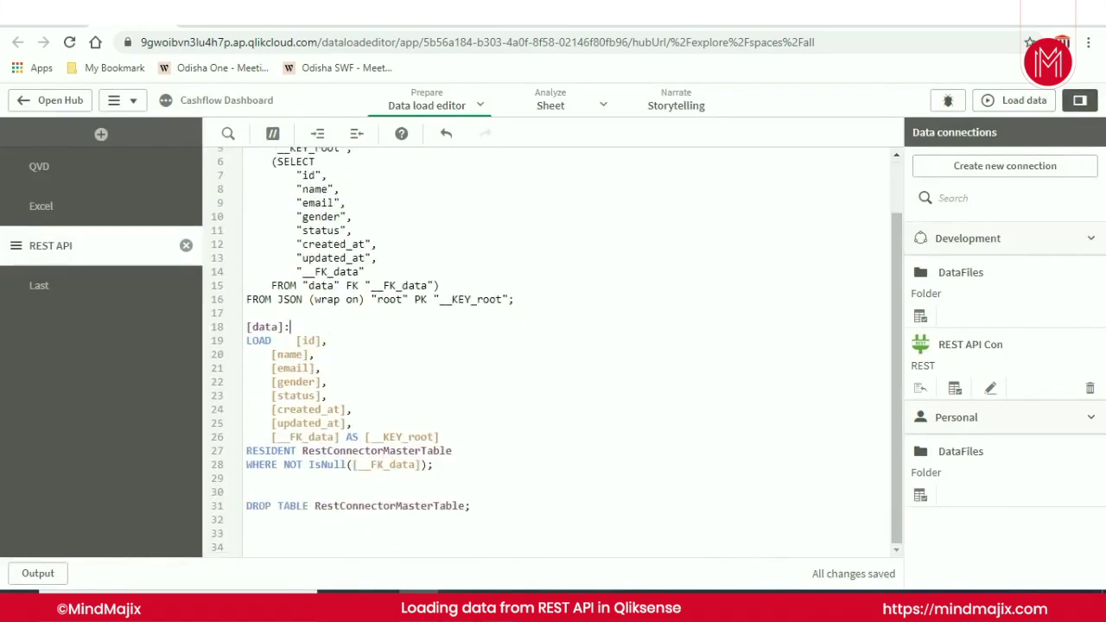
{"action": "scroll", "coordinate": [553, 346], "scroll_direction": "up", "scroll_amount": 2}
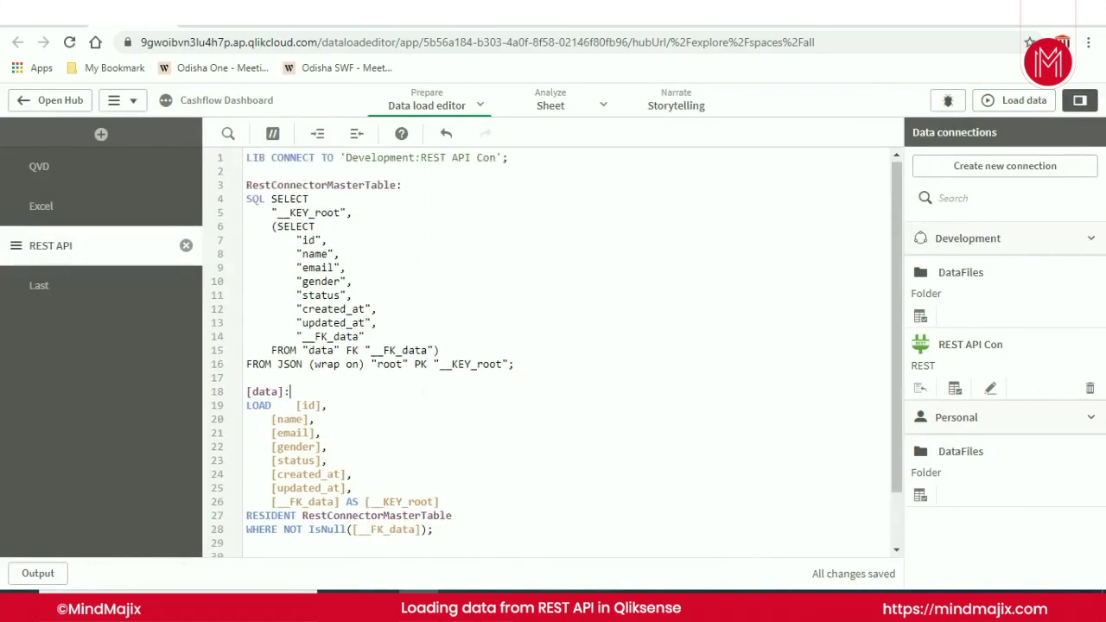
{"action": "double_click", "coordinate": [361, 516]}
{"action": "left_click", "coordinate": [558, 511]}
{"action": "scroll", "coordinate": [562, 511], "scroll_direction": "down", "scroll_amount": 2}
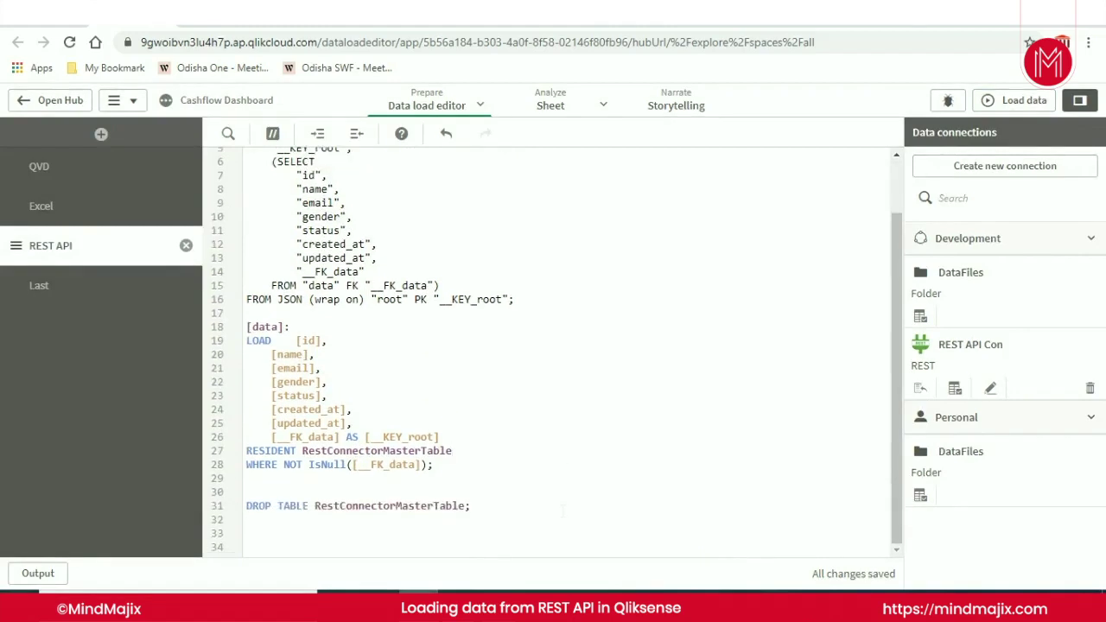
{"action": "scroll", "coordinate": [563, 511], "scroll_direction": "up", "scroll_amount": 2}
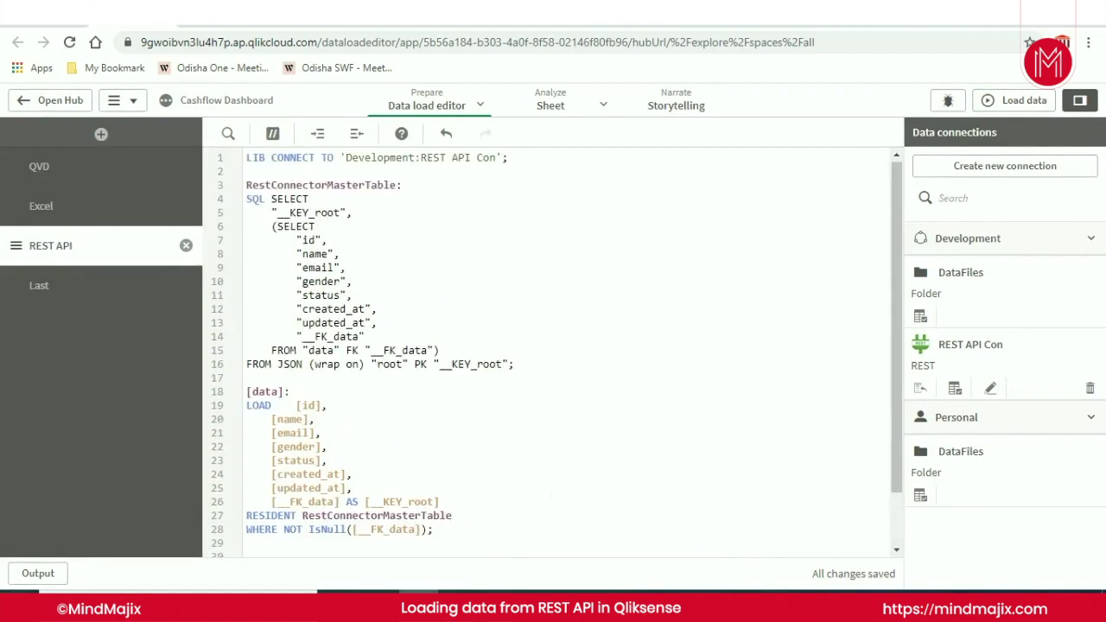
- Add the statement "Unqualify *;" at the end of the Excel script section, after the Survey load
{"action": "left_click", "coordinate": [40, 206]}
{"action": "scroll", "coordinate": [557, 354], "scroll_direction": "up", "scroll_amount": 2}
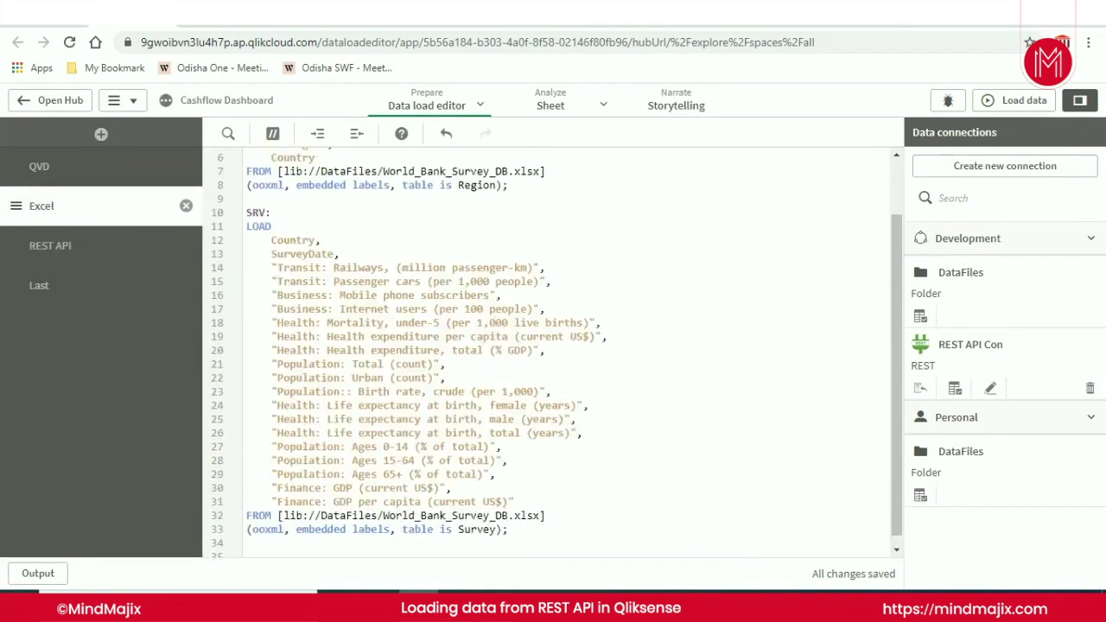
{"action": "scroll", "coordinate": [621, 538], "scroll_direction": "down", "scroll_amount": 2}
{"action": "left_click", "coordinate": [621, 540]}
{"action": "type", "text": "un"}
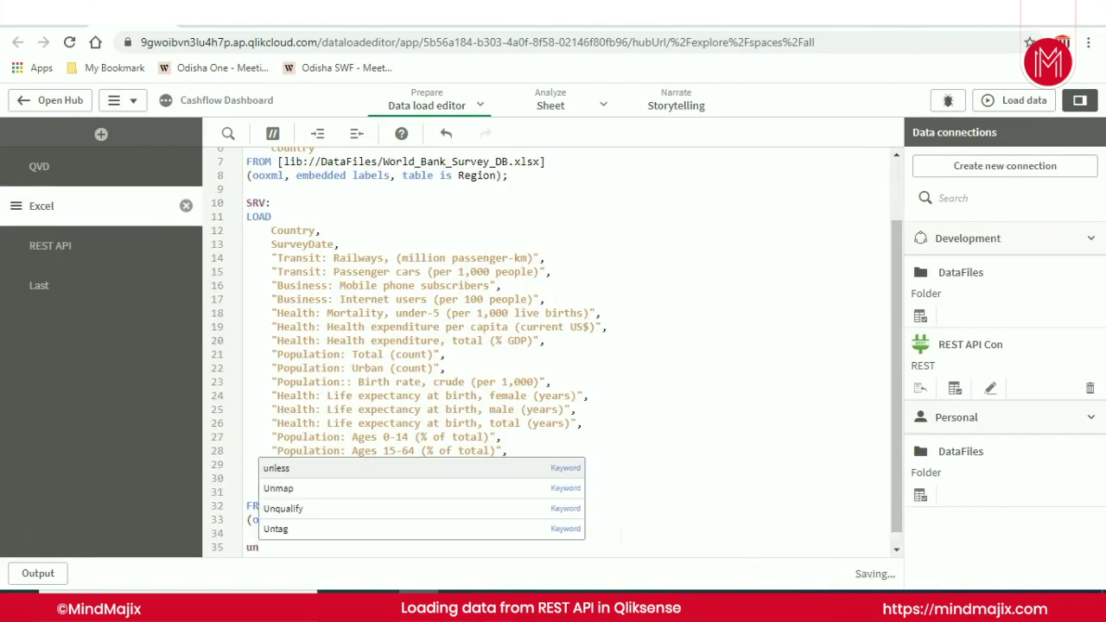
{"action": "left_click", "coordinate": [524, 513]}
{"action": "type", "text": "*;"}
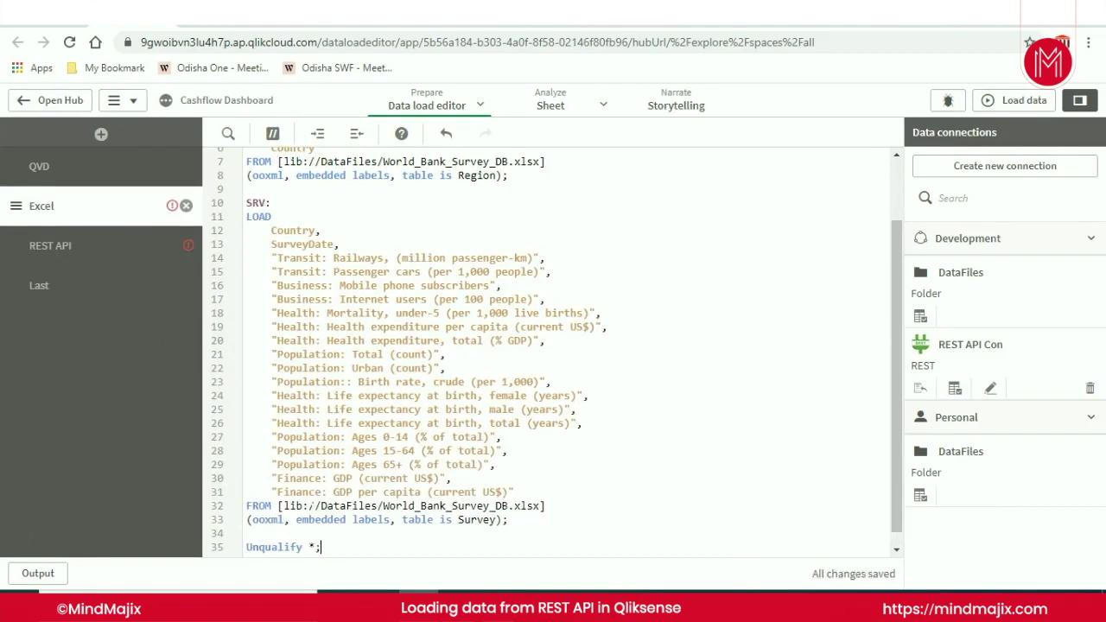
- Return to the REST API section, load the data again, check the load log to its end and close it
{"action": "left_click", "coordinate": [55, 246]}
{"action": "left_click", "coordinate": [578, 447]}
{"action": "left_click", "coordinate": [1021, 101]}
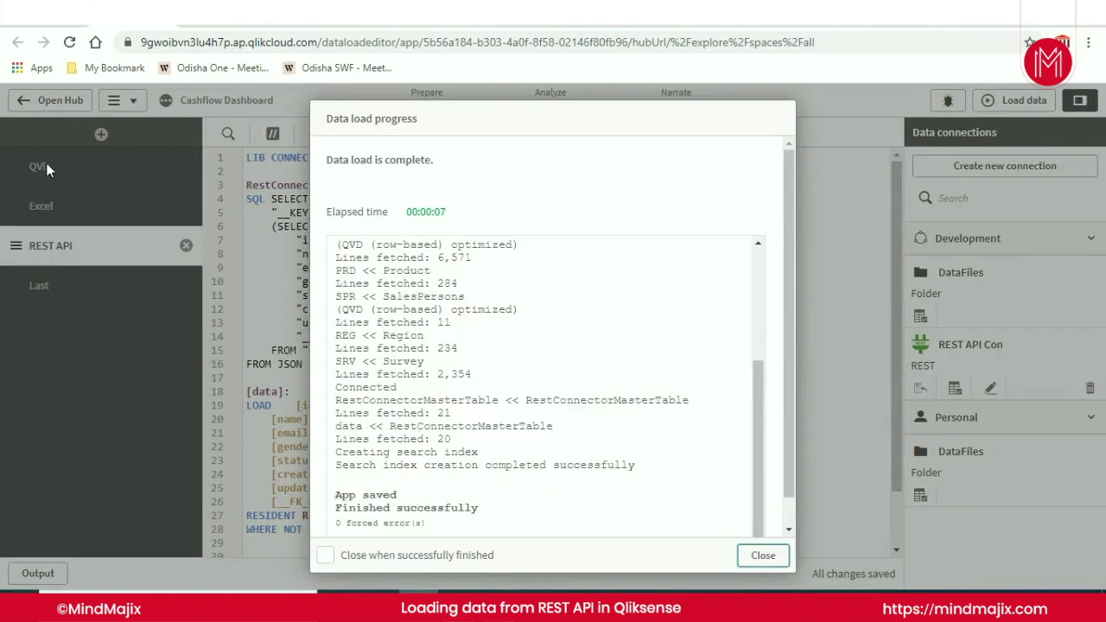
{"action": "left_click_drag", "start_coordinate": [793, 375], "coordinate": [790, 461]}
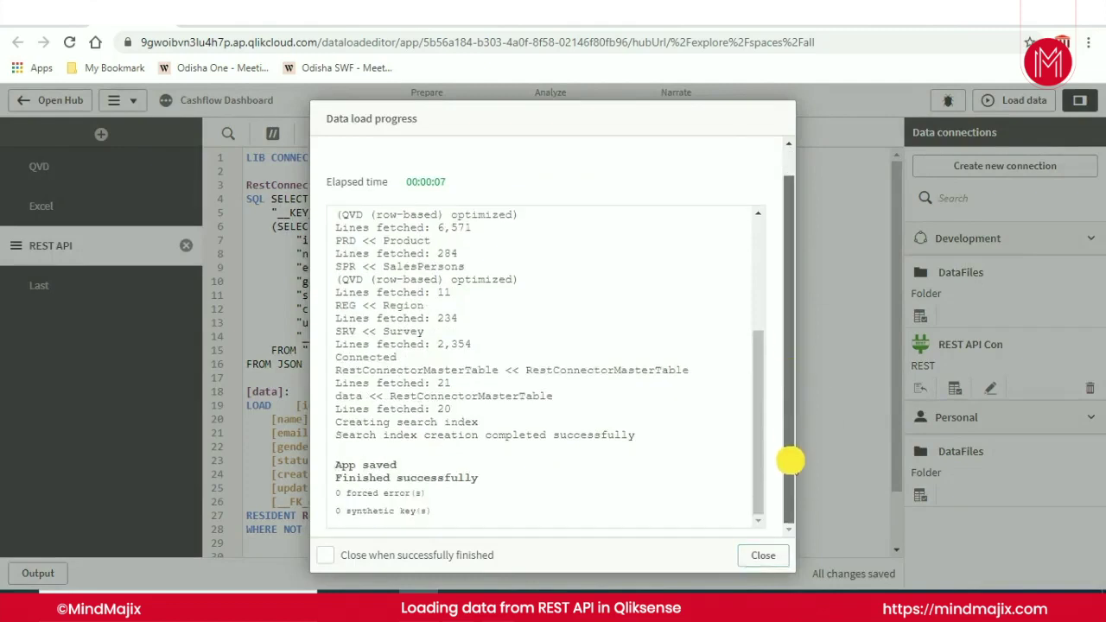
{"action": "left_click", "coordinate": [764, 555]}
- Examine the data LOAD fields and the RestConnectorMasterTable name in the REST API script
{"action": "left_click", "coordinate": [349, 456]}
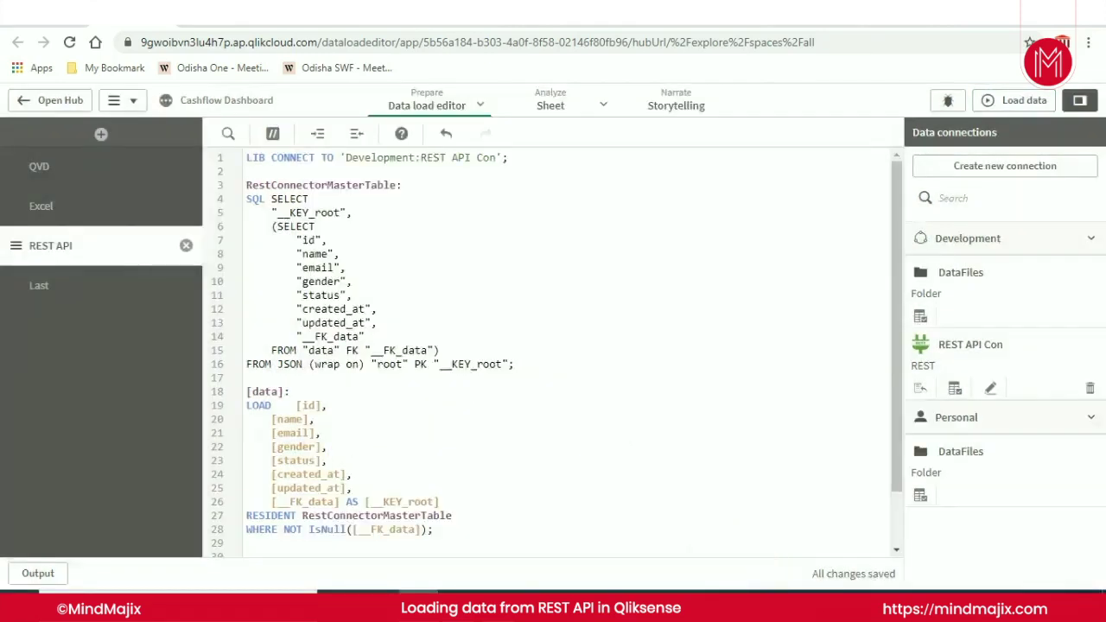
{"action": "left_click", "coordinate": [271, 475]}
{"action": "left_click", "coordinate": [510, 532]}
{"action": "double_click", "coordinate": [354, 185]}
{"action": "left_click", "coordinate": [524, 354]}
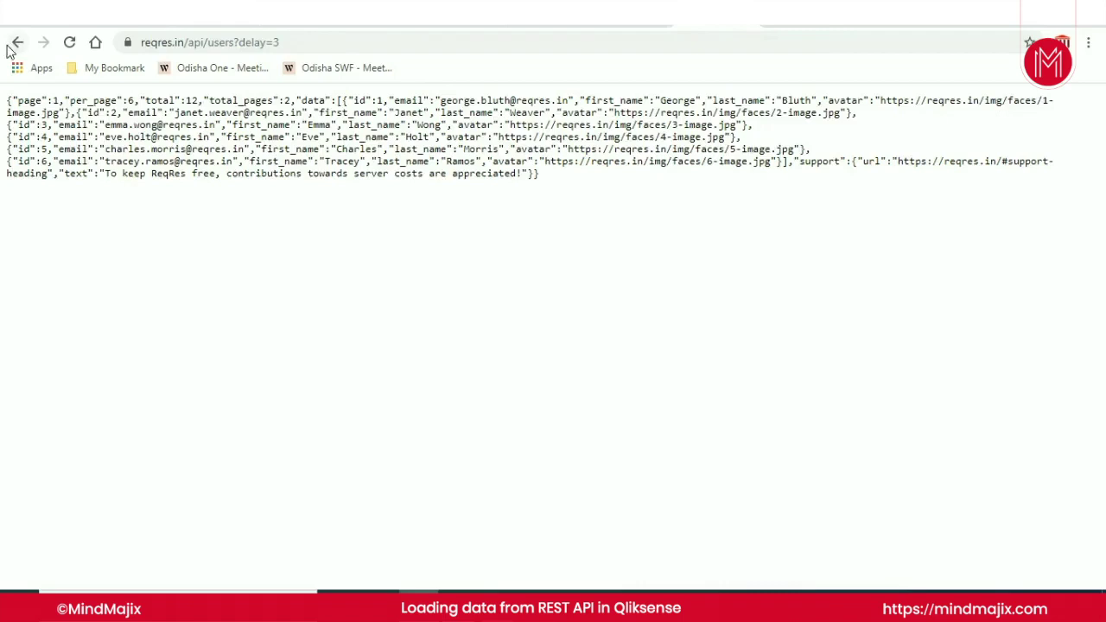
- Look through the sample REST API sites reqres.in and gorest.co.in, including the Go Rest resource and nested resource lists
{"action": "left_click", "coordinate": [17, 42]}
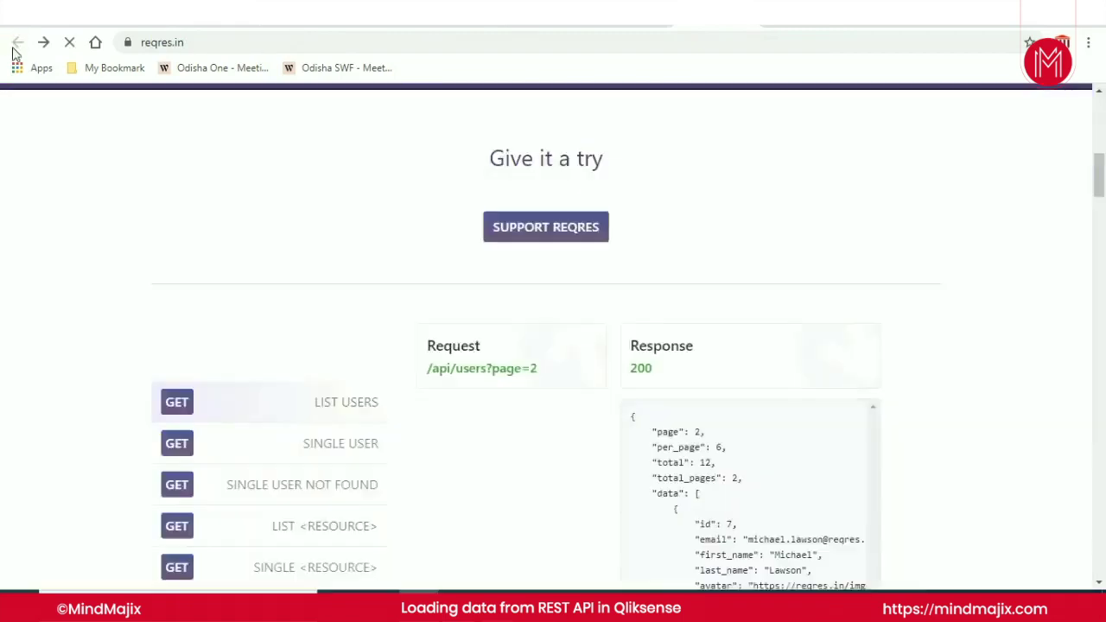
{"action": "left_click", "coordinate": [17, 41]}
{"action": "left_click", "coordinate": [17, 41]}
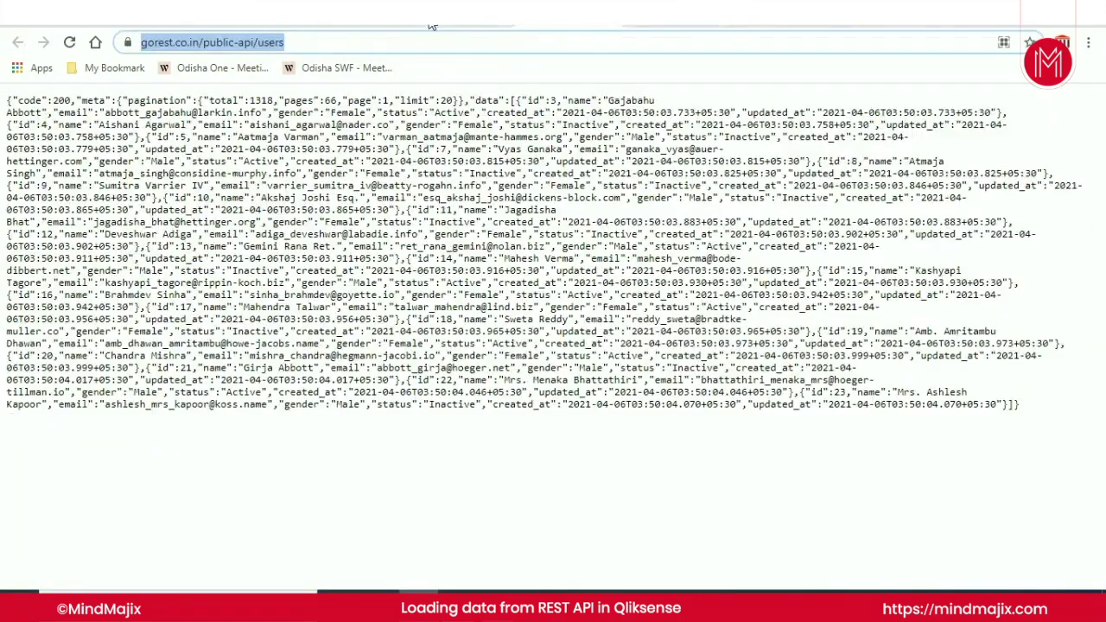
{"action": "key", "text": "alt+Left"}
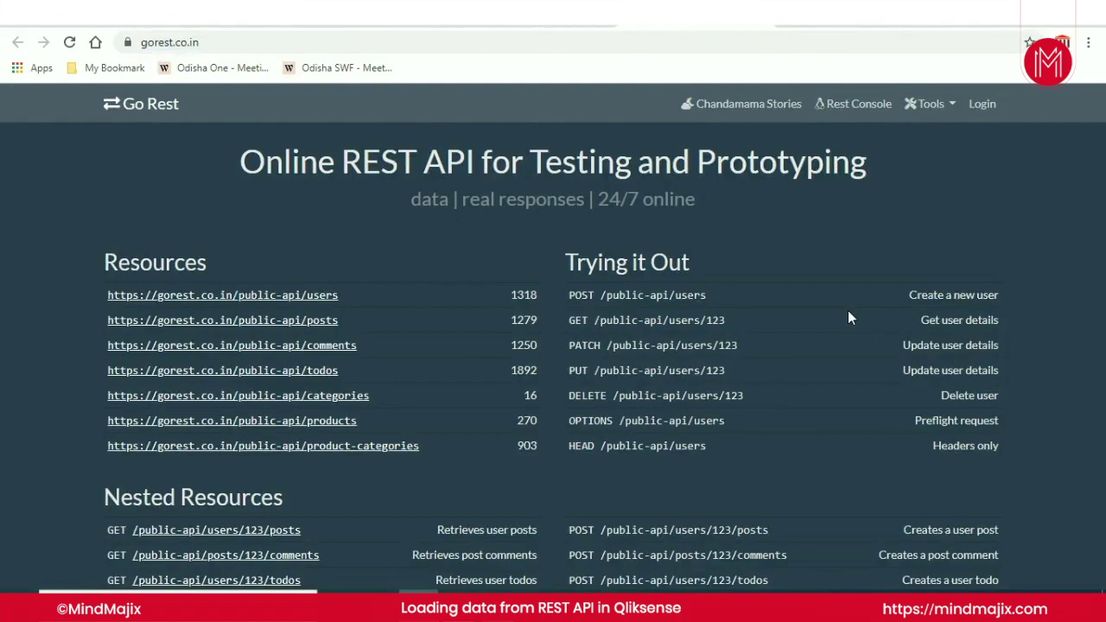
{"action": "scroll", "coordinate": [848, 325], "scroll_direction": "down", "scroll_amount": 3}
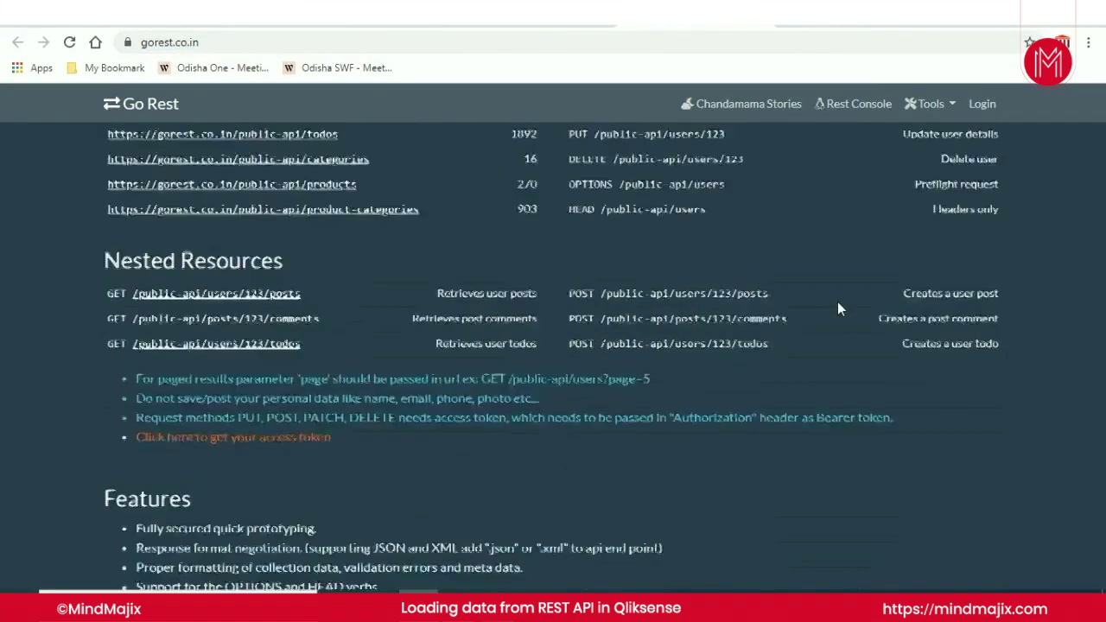
{"action": "scroll", "coordinate": [830, 309], "scroll_direction": "up", "scroll_amount": 2}
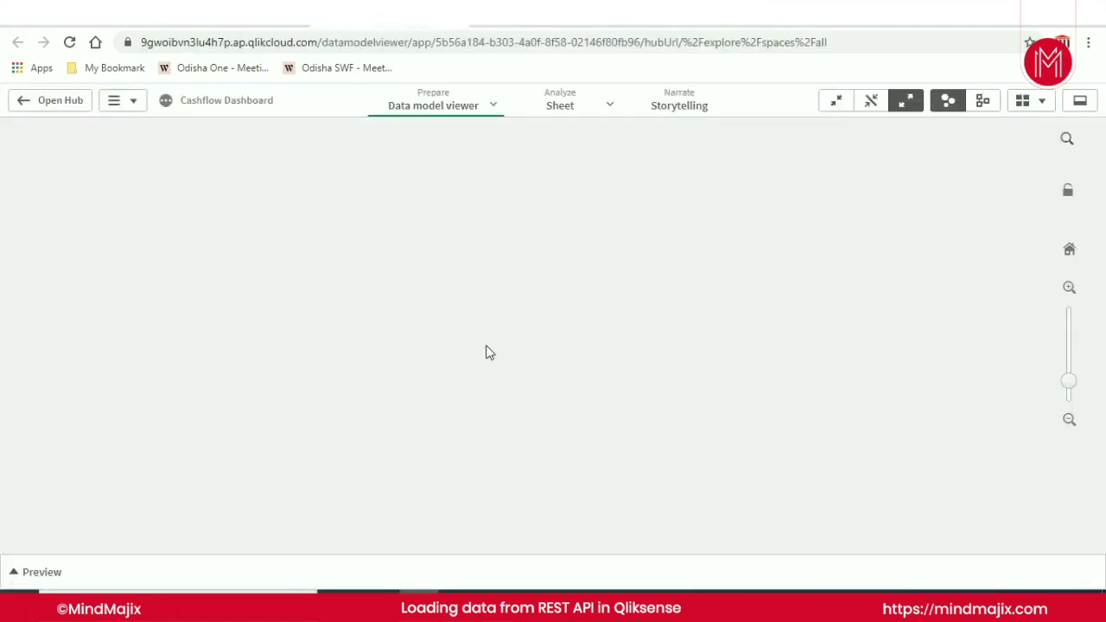
- Reload the data model viewer and move the SRV, ORD, INV, CST and data tables apart so they no longer overlap
{"action": "left_click", "coordinate": [491, 210]}
{"action": "left_click", "coordinate": [71, 45]}
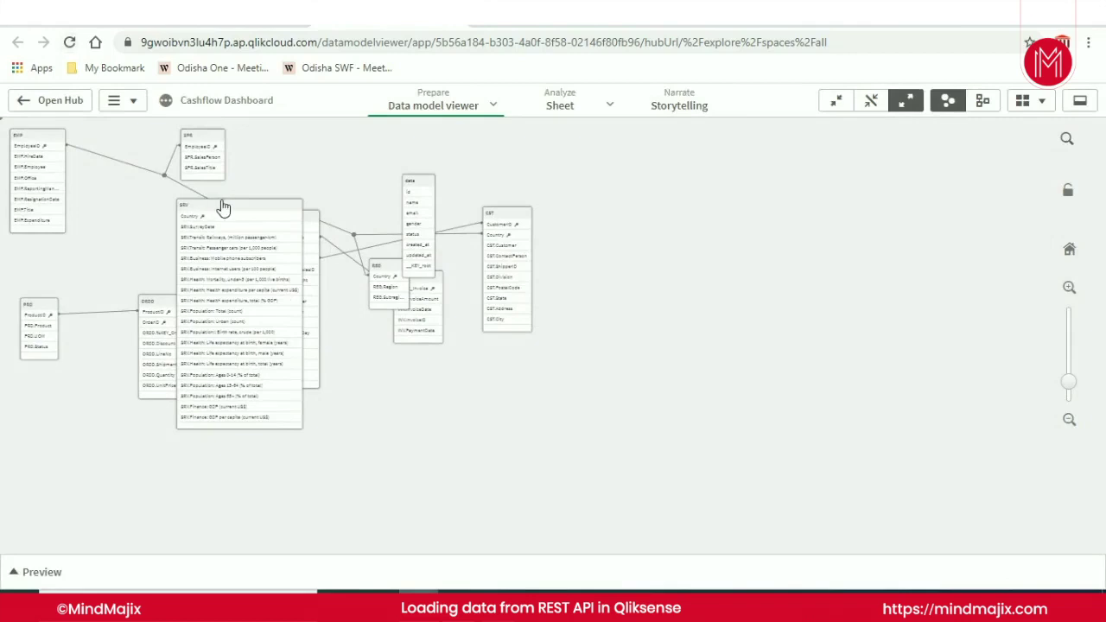
{"action": "left_click_drag", "start_coordinate": [256, 225], "coordinate": [784, 295]}
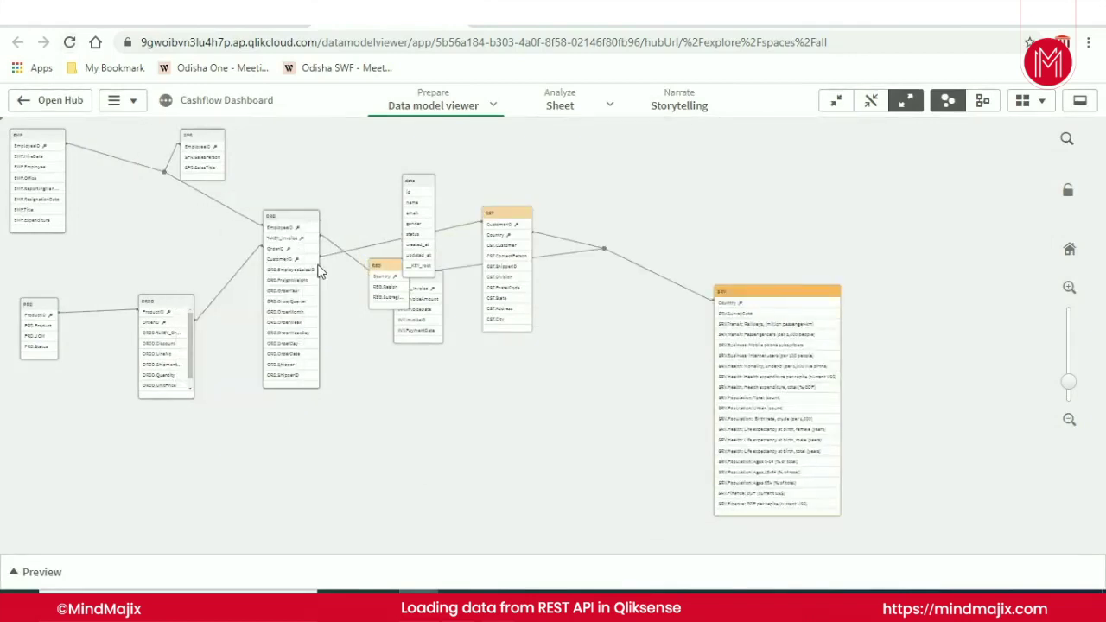
{"action": "left_click_drag", "start_coordinate": [308, 227], "coordinate": [318, 359]}
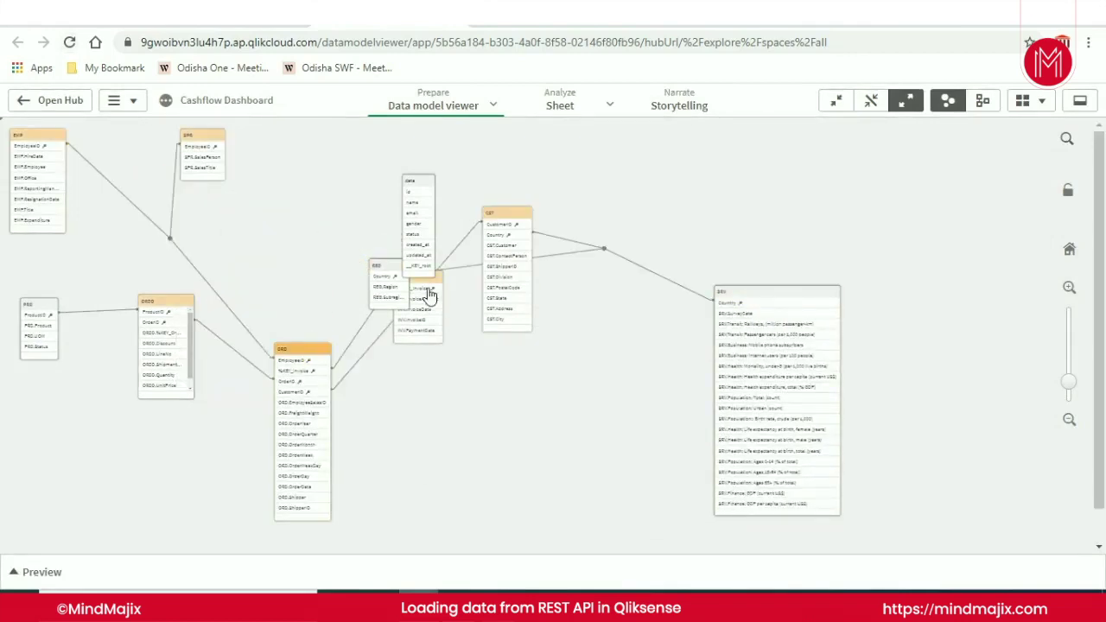
{"action": "left_click_drag", "start_coordinate": [425, 296], "coordinate": [512, 441]}
{"action": "left_click_drag", "start_coordinate": [509, 223], "coordinate": [605, 321]}
{"action": "left_click_drag", "start_coordinate": [420, 192], "coordinate": [655, 161]}
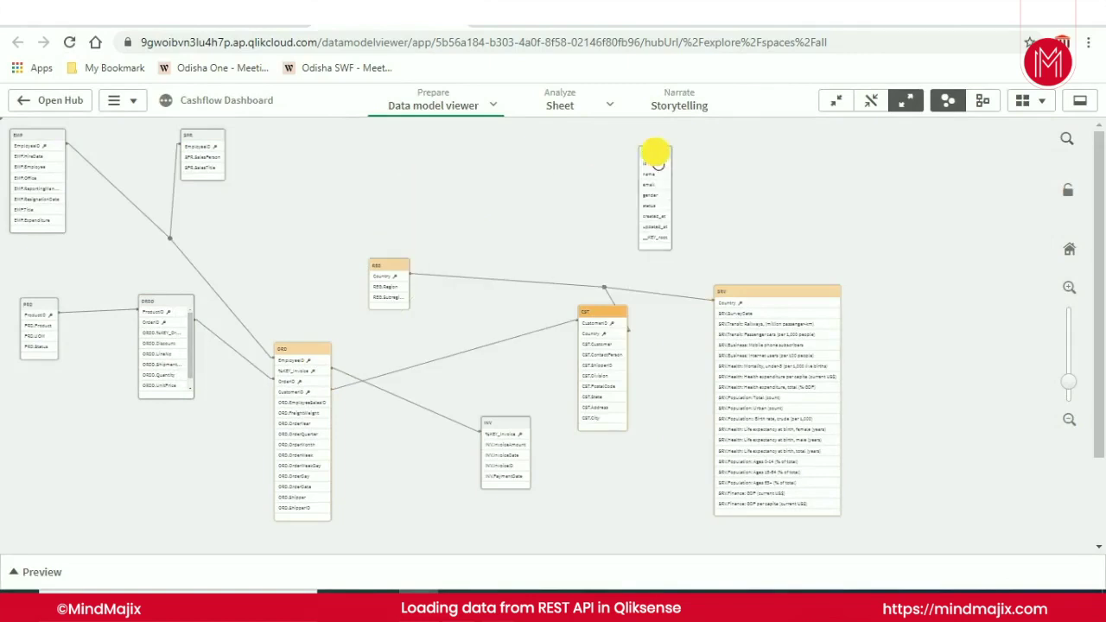
- Open the preview of the data table, zoom in on the model and look over the table's records
{"action": "left_click", "coordinate": [52, 573]}
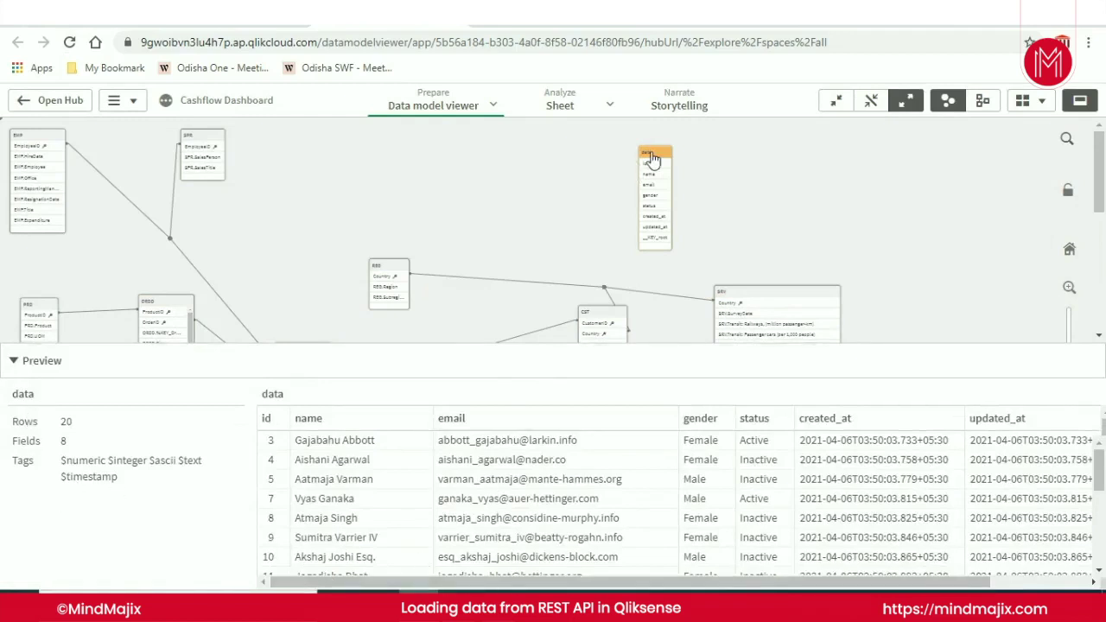
{"action": "left_click", "coordinate": [1071, 288]}
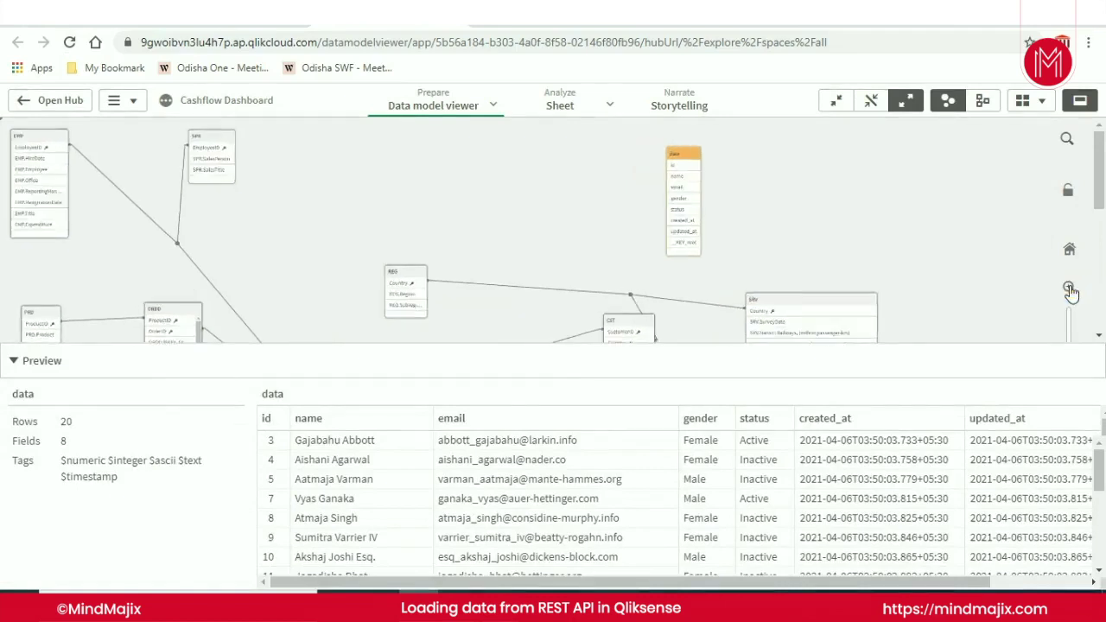
{"action": "left_click", "coordinate": [321, 583]}
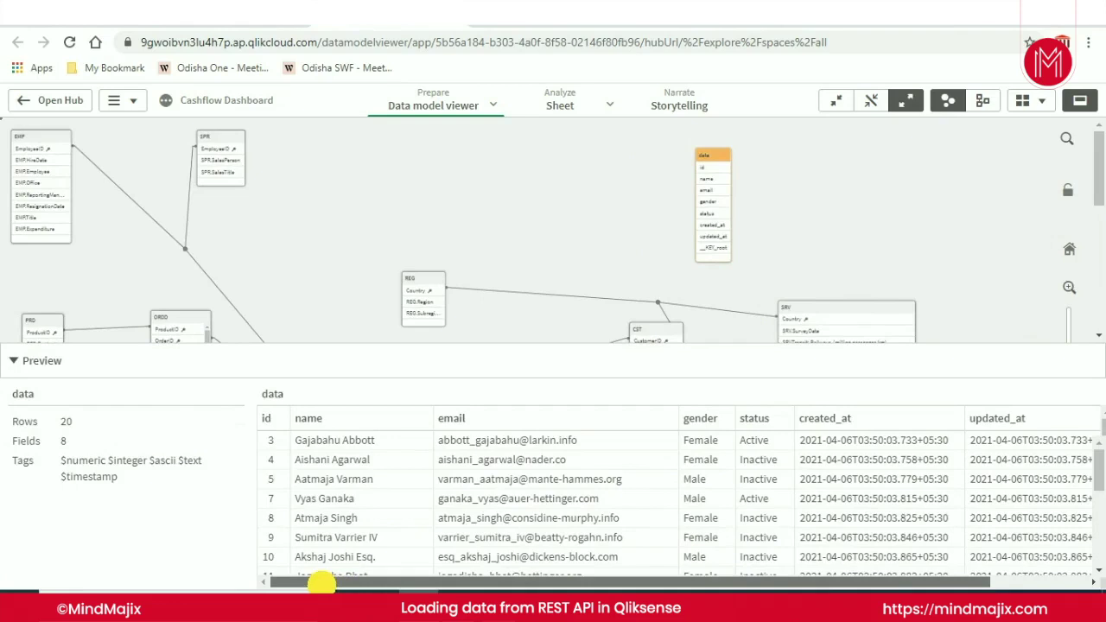
{"action": "left_click_drag", "start_coordinate": [321, 584], "coordinate": [286, 555]}
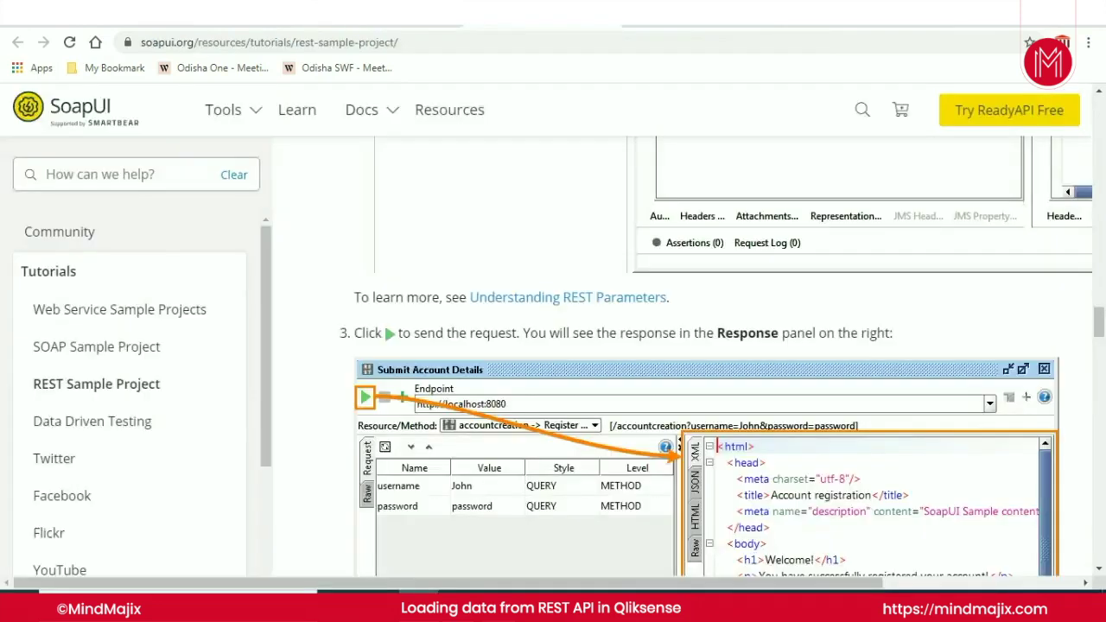
- Look over the resource and nested resource endpoints on gorest.co.in and close the data table's preview in the data model viewer
{"action": "left_click", "coordinate": [618, 24]}
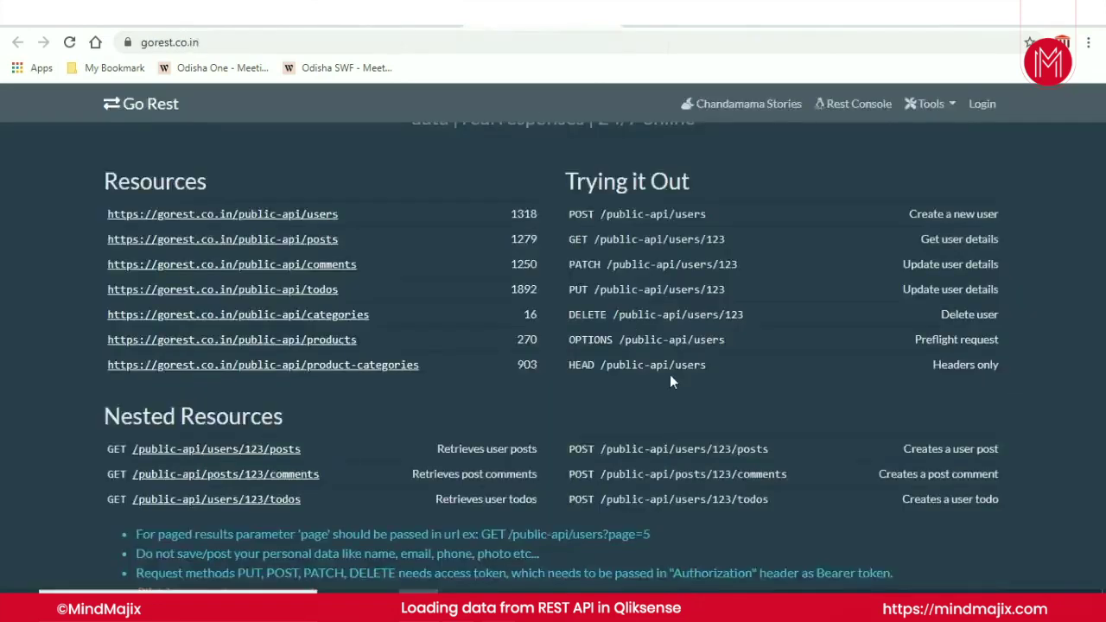
{"action": "left_click", "coordinate": [17, 409]}
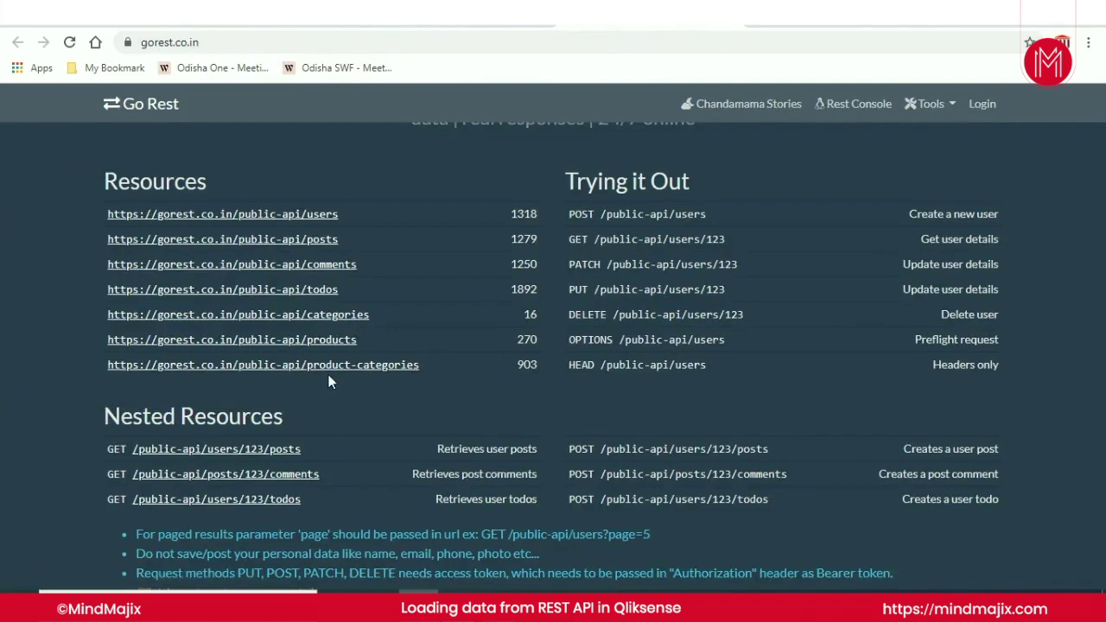
{"action": "left_click", "coordinate": [12, 311]}
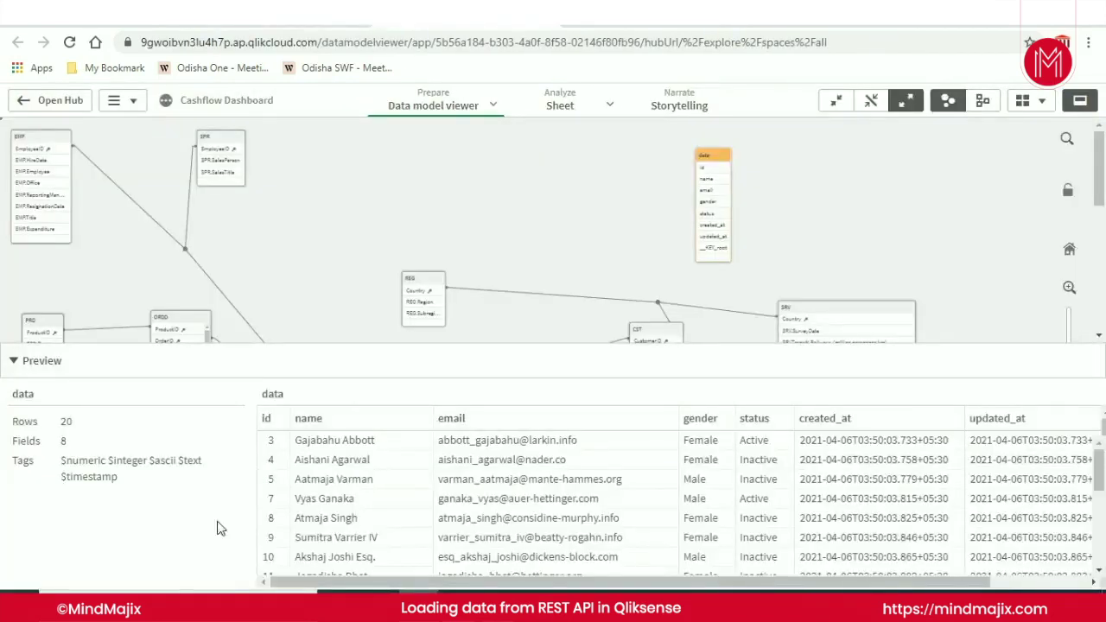
{"action": "left_click", "coordinate": [52, 372]}
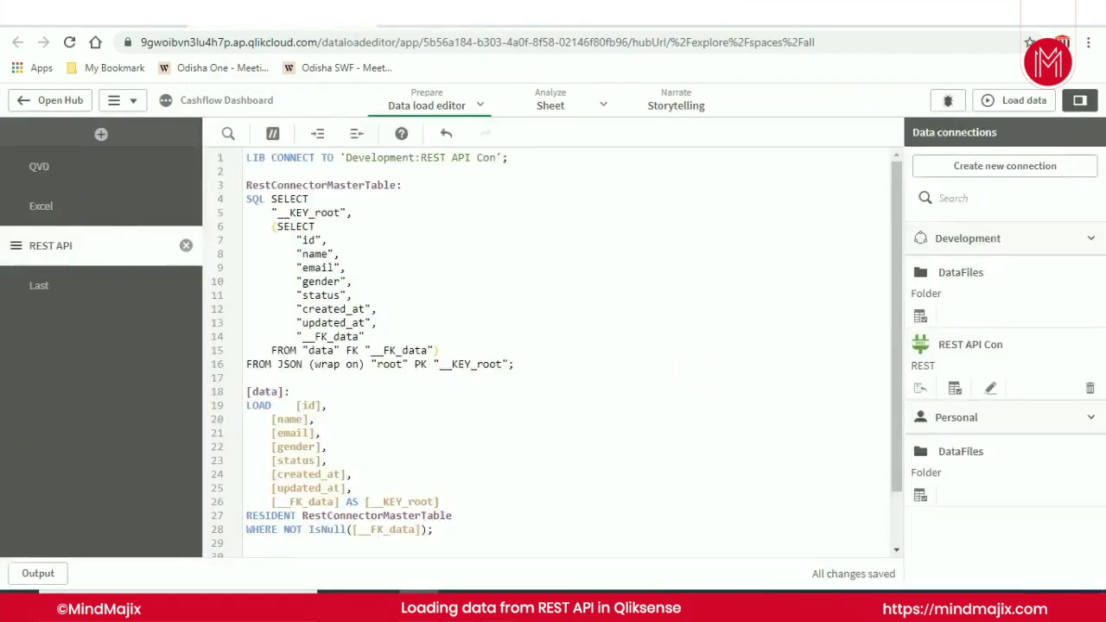
- Rename the [data] table label in the REST API load script to DST
{"action": "left_click", "coordinate": [697, 370]}
{"action": "left_click", "coordinate": [663, 458]}
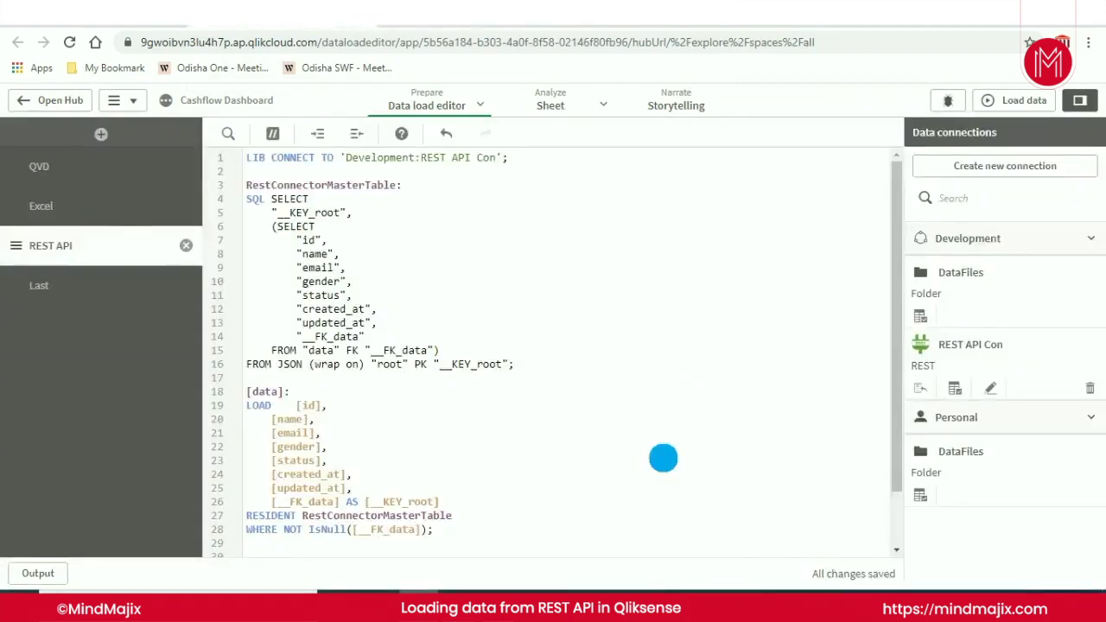
{"action": "left_click", "coordinate": [285, 396]}
{"action": "key", "text": "shift+Home"}
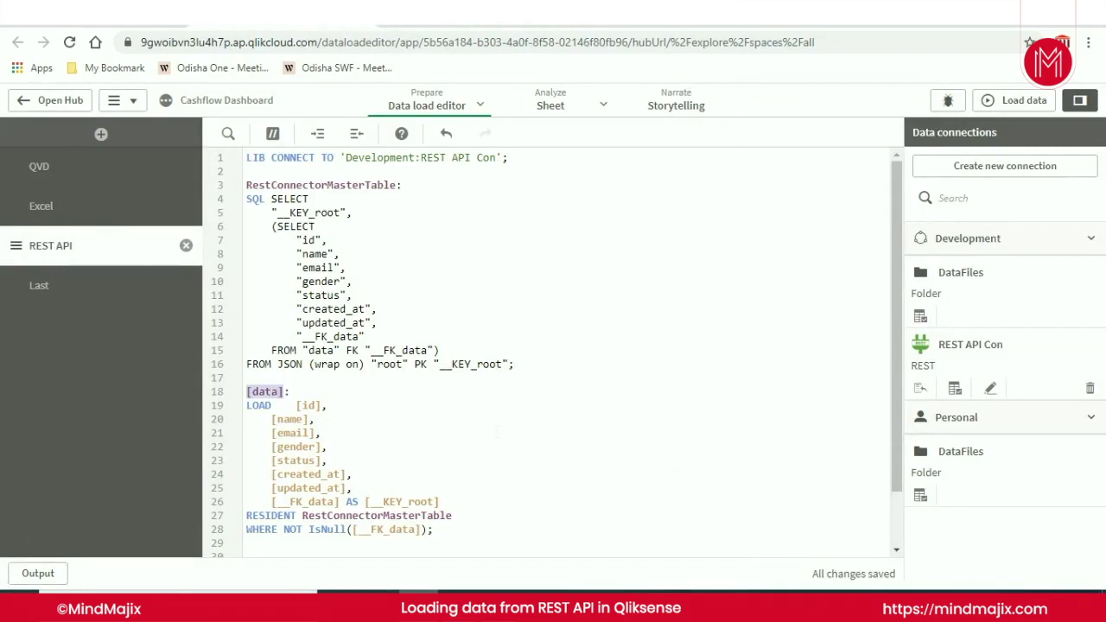
{"action": "type", "text": "DST:"}
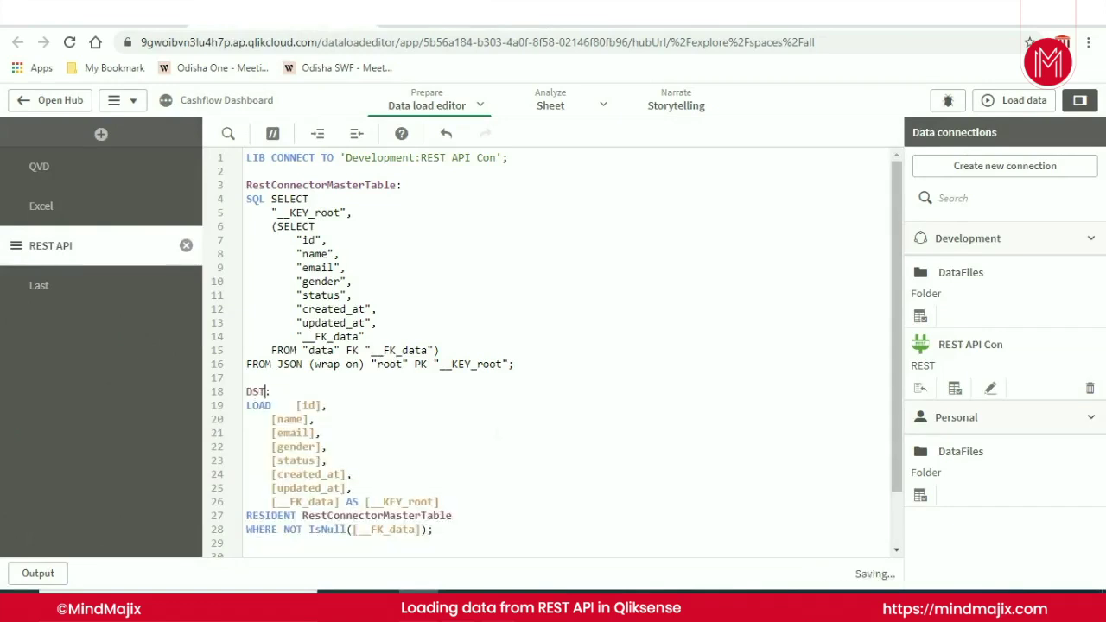
- Alias the [id] field as EmployeeID in the DST LOAD statement
{"action": "left_click", "coordinate": [321, 405]}
{"action": "type", "text": "as Em"}
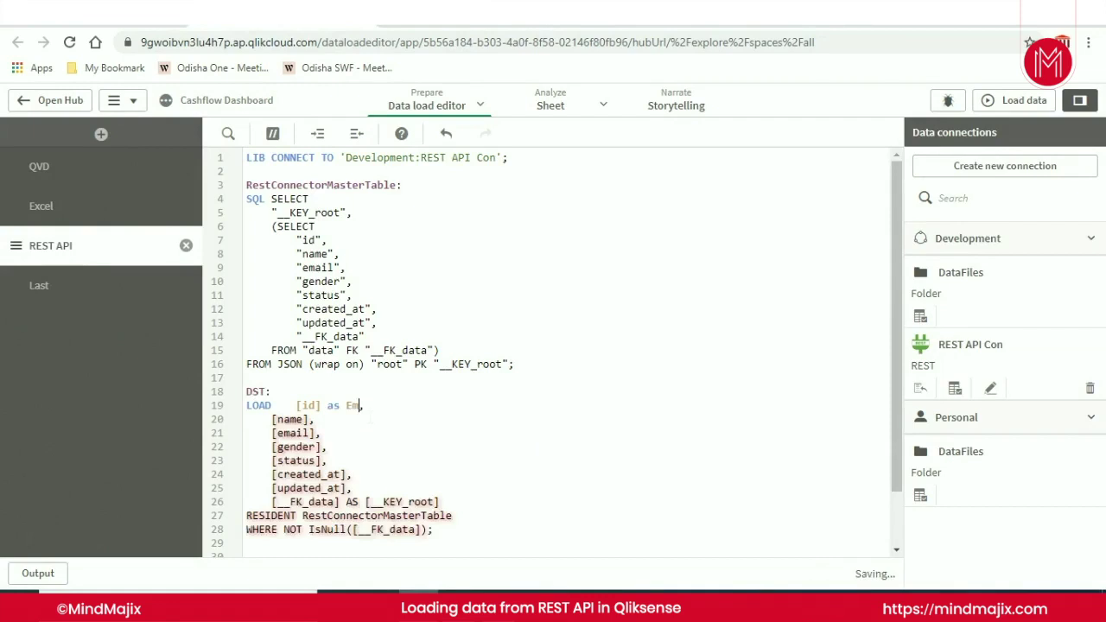
{"action": "type", "text": "ployeeID"}
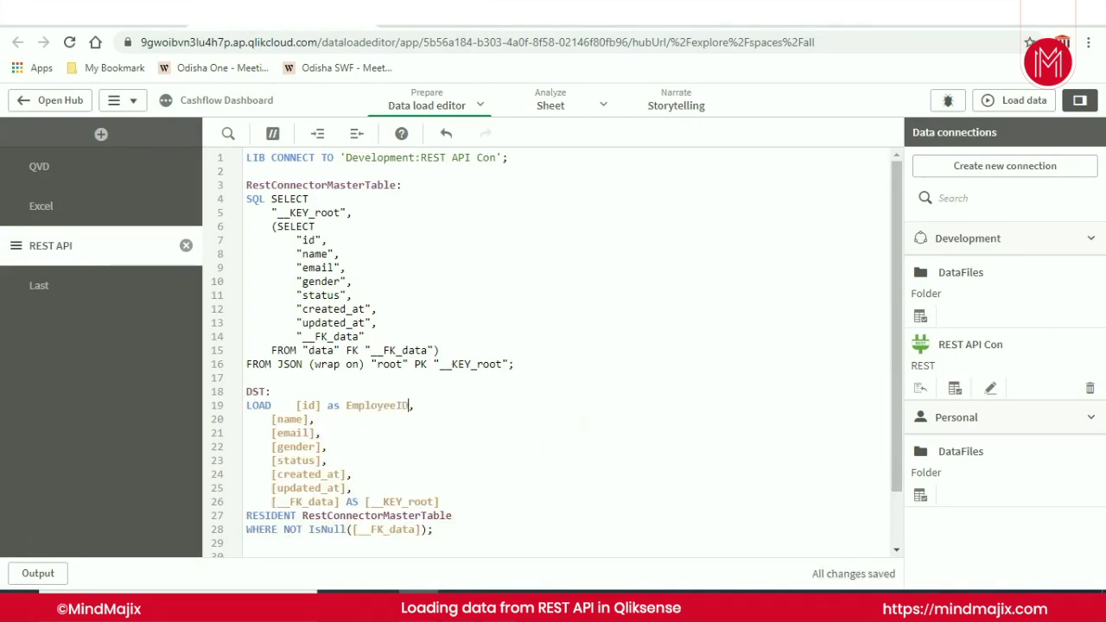
- Load the app's data with the progress window set to close when successfully finished, and dismiss that window
{"action": "left_click", "coordinate": [995, 102]}
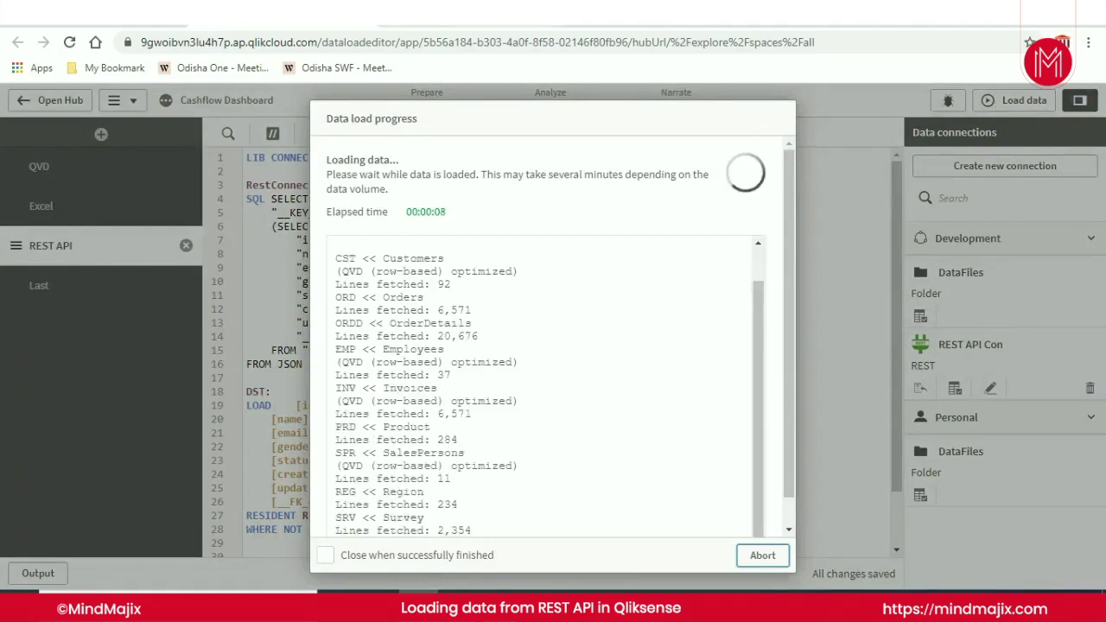
{"action": "left_click", "coordinate": [370, 559]}
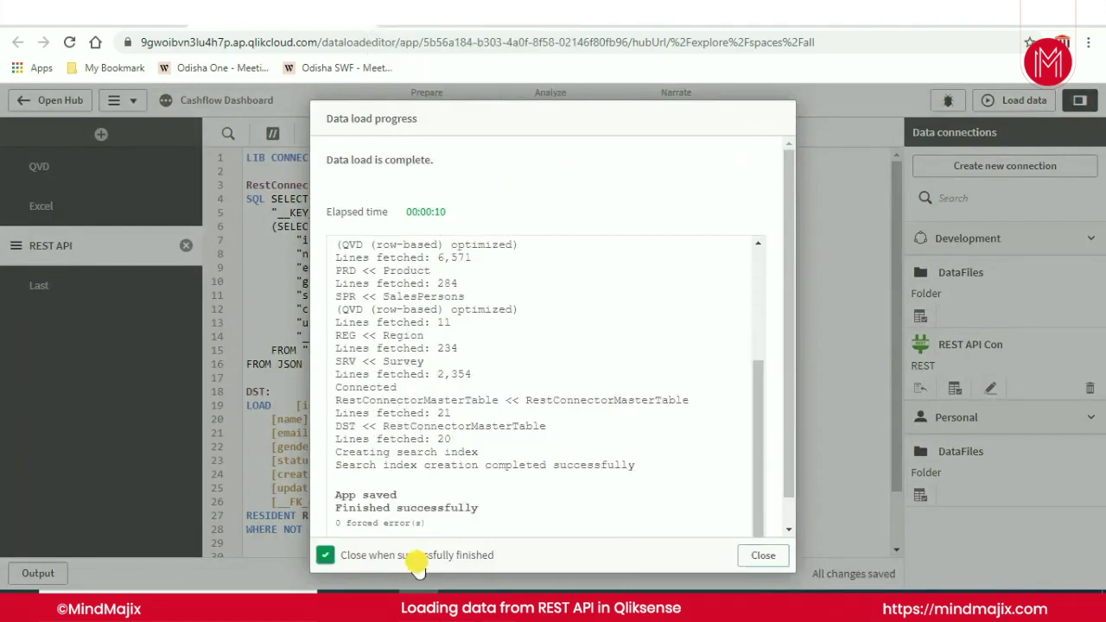
{"action": "left_click", "coordinate": [759, 554]}
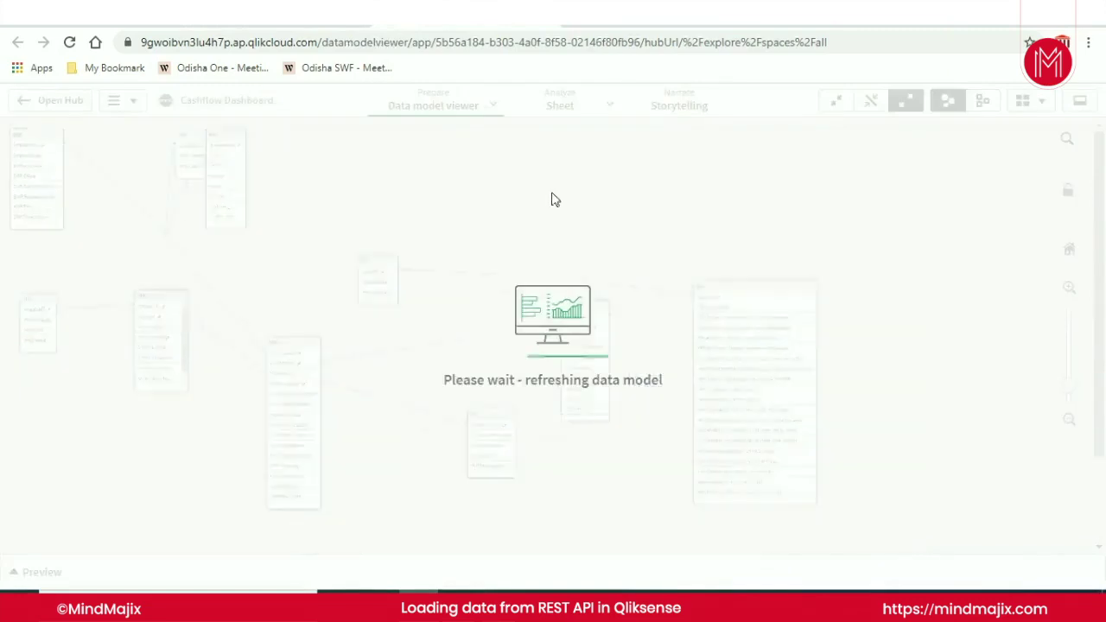
- Move the DST, CST and ORD tables apart in the refreshed data model so that their links are clear
{"action": "left_click_drag", "start_coordinate": [188, 139], "coordinate": [407, 142]}
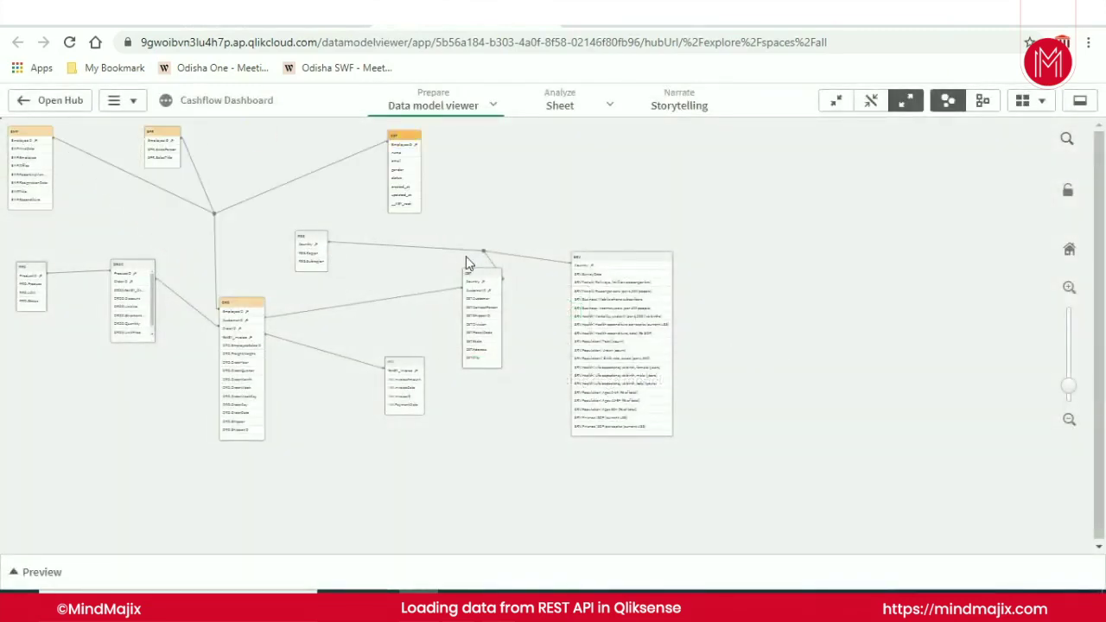
{"action": "left_click_drag", "start_coordinate": [476, 275], "coordinate": [501, 396]}
{"action": "left_click", "coordinate": [166, 154]}
{"action": "left_click", "coordinate": [133, 277]}
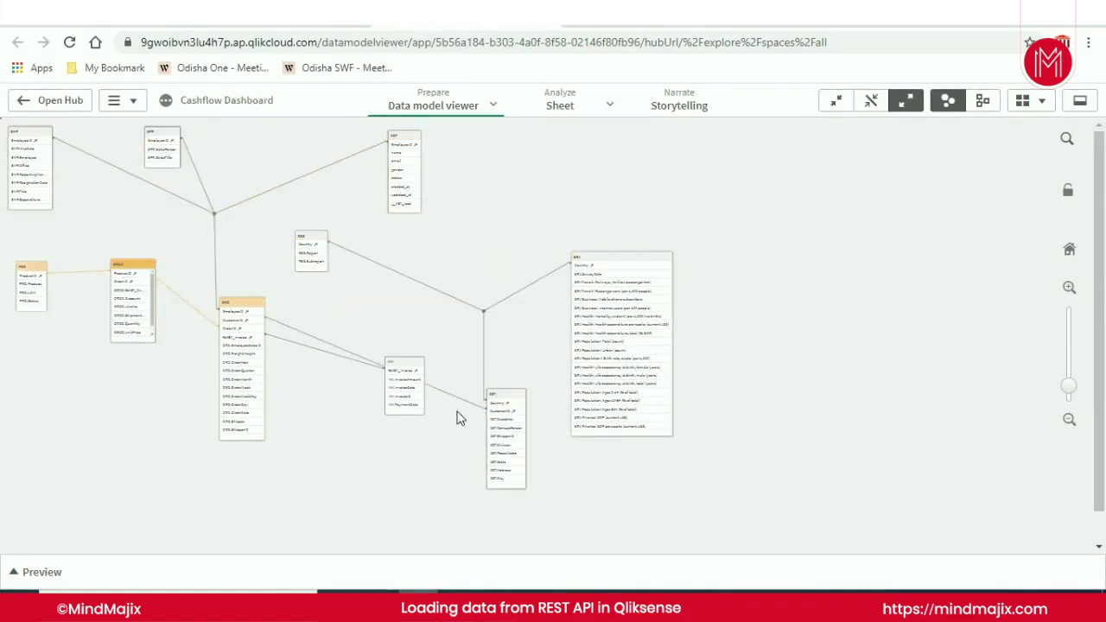
{"action": "left_click_drag", "start_coordinate": [250, 303], "coordinate": [268, 298]}
- Highlight the associations of the SPR and DST tables, zoom in on the model and reposition the DST table
{"action": "left_click", "coordinate": [158, 143]}
{"action": "left_click", "coordinate": [156, 139]}
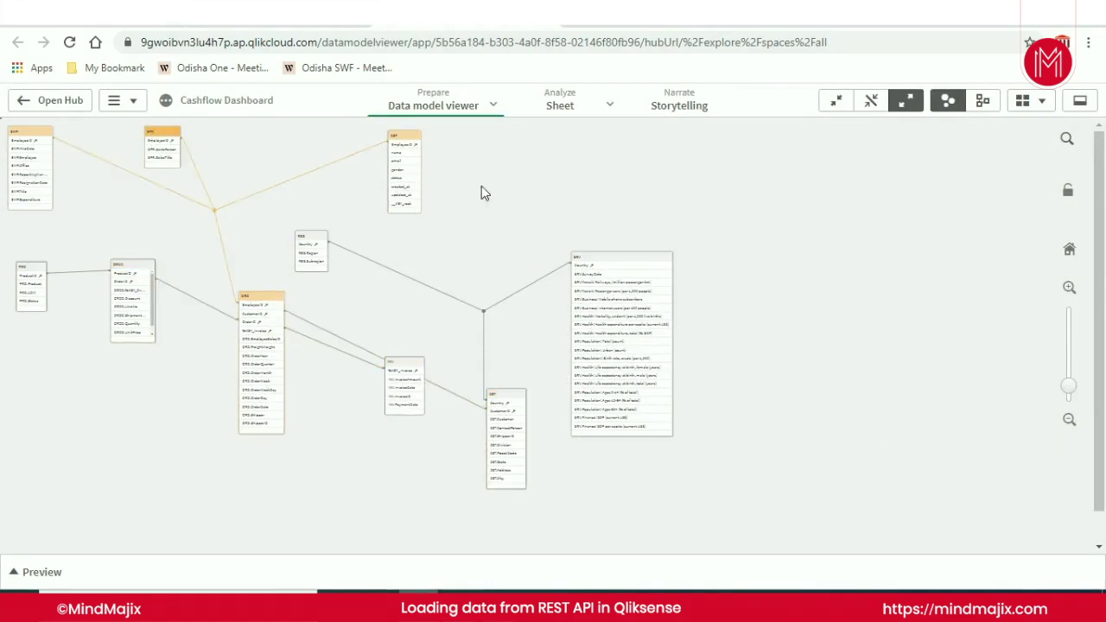
{"action": "left_click", "coordinate": [408, 143]}
{"action": "left_click", "coordinate": [1068, 379]}
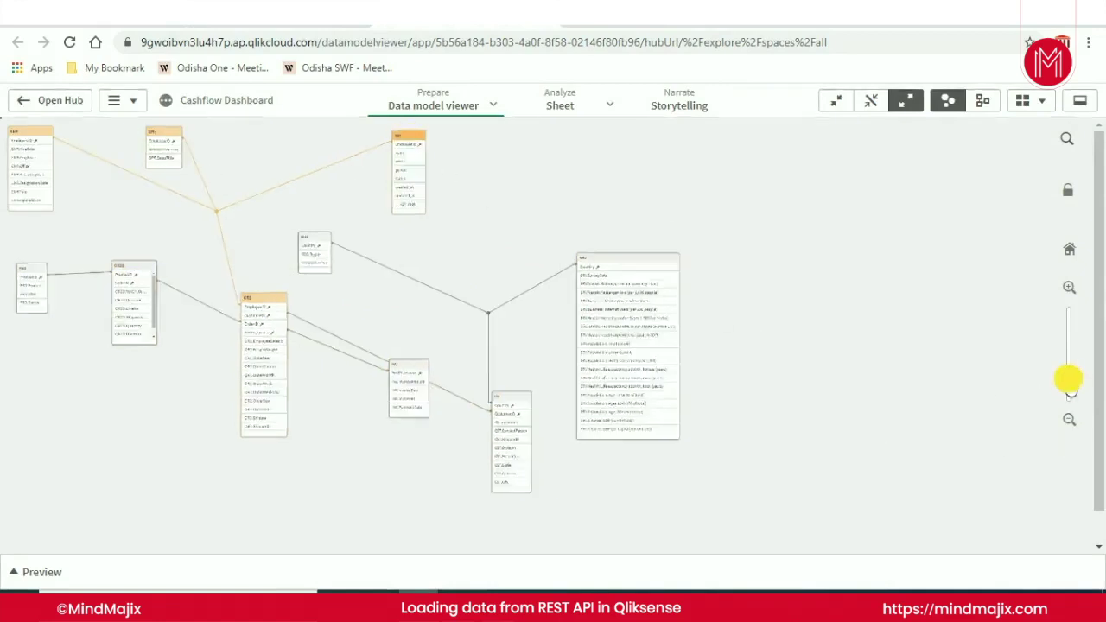
{"action": "left_click_drag", "start_coordinate": [789, 157], "coordinate": [760, 168]}
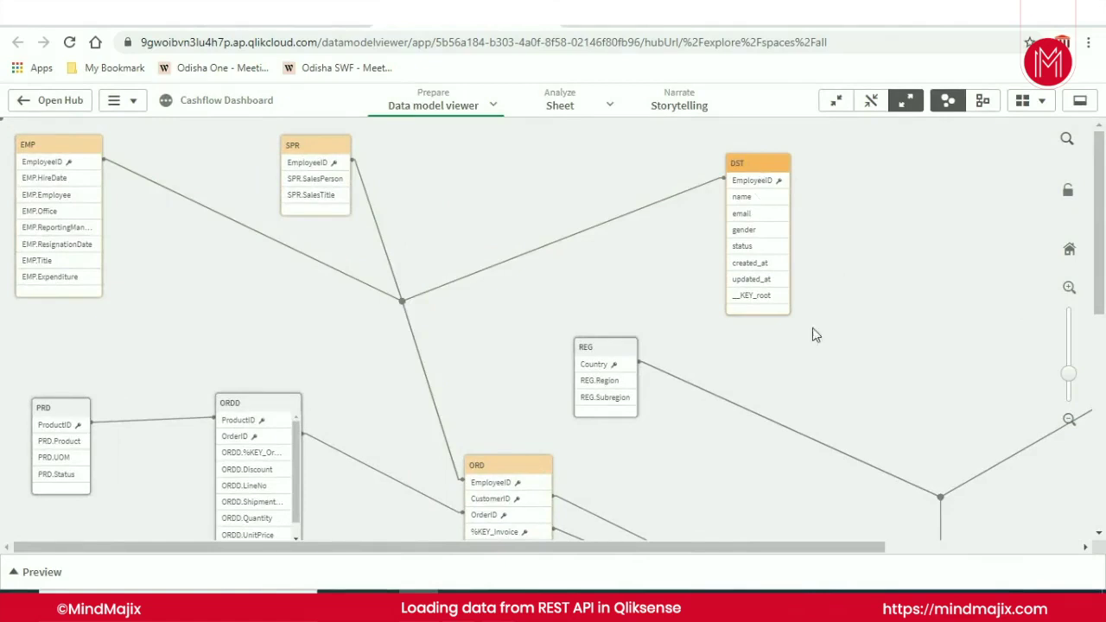
- Preview the DST table's records and compare their EmployeeID values with those of the EMP table
{"action": "left_click", "coordinate": [44, 572]}
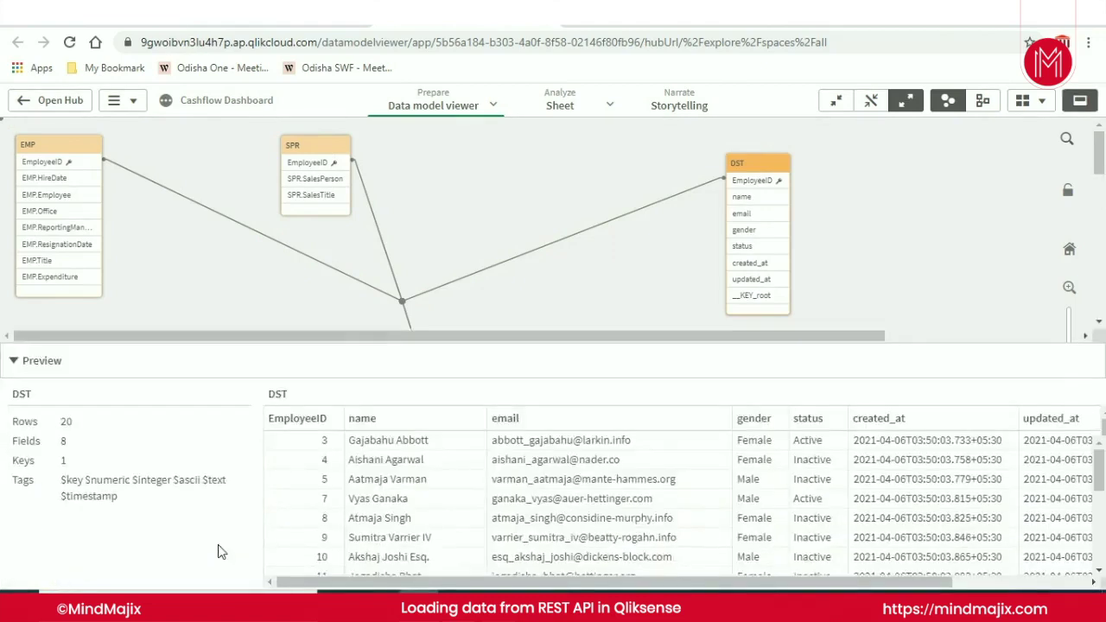
{"action": "left_click_drag", "start_coordinate": [568, 585], "coordinate": [414, 581]}
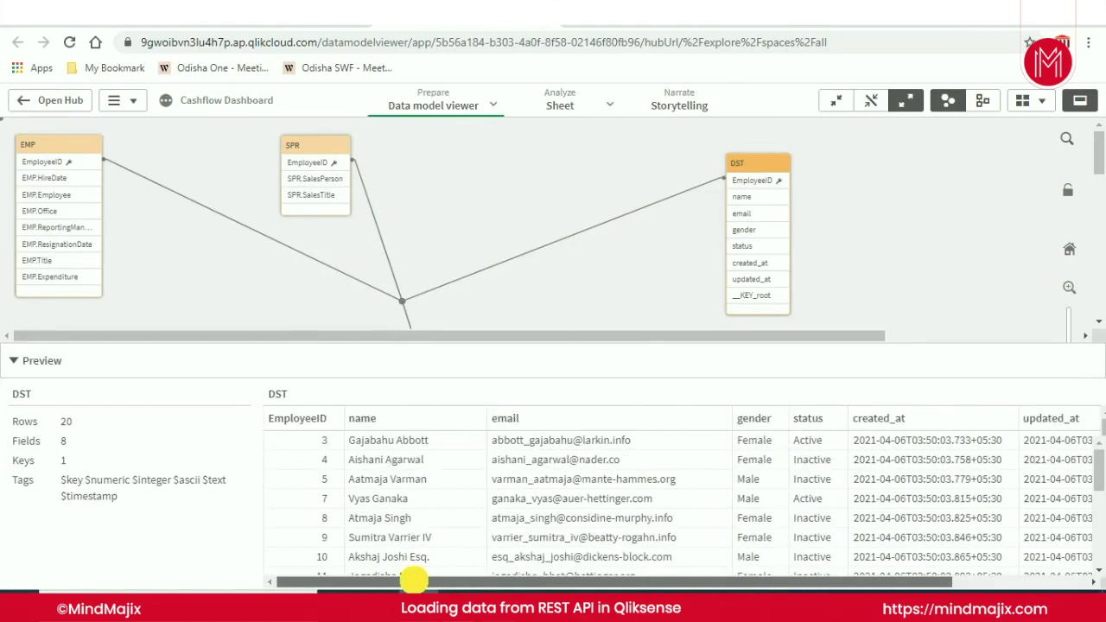
{"action": "left_click", "coordinate": [49, 151]}
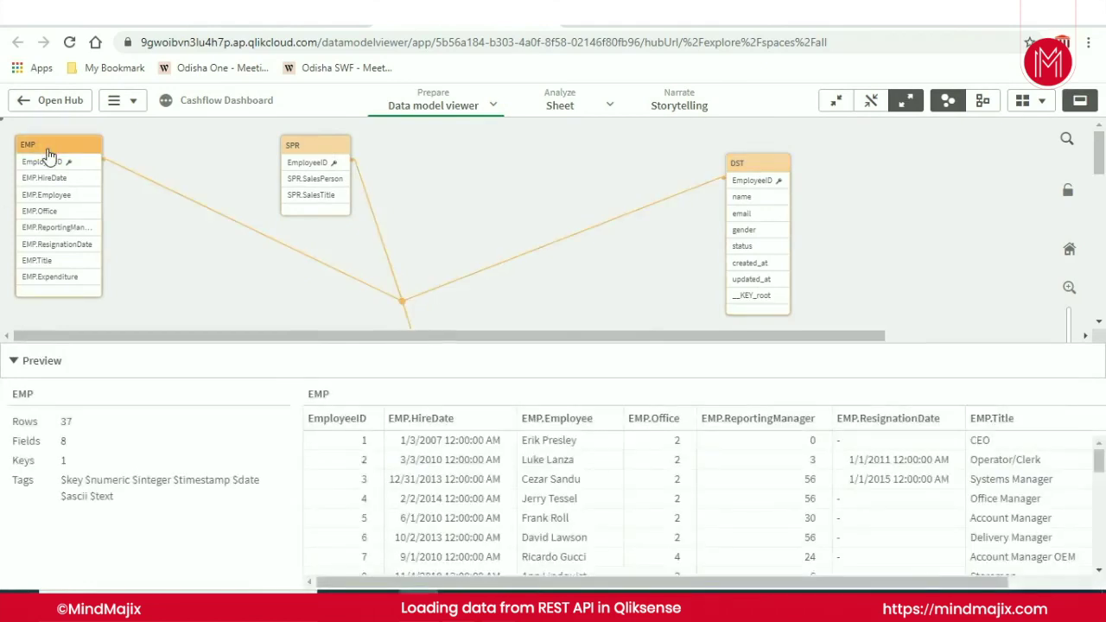
{"action": "left_click", "coordinate": [772, 170]}
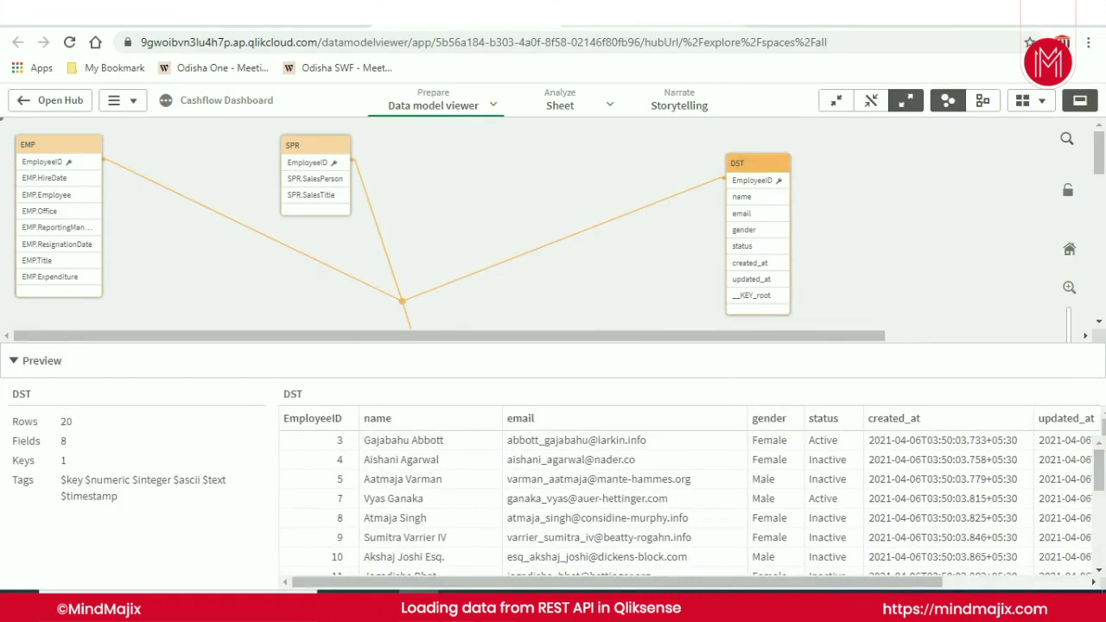
- Open the product-categories endpoint from the Go Rest resource list and copy its URL
{"action": "key", "text": "ctrl+Tab"}
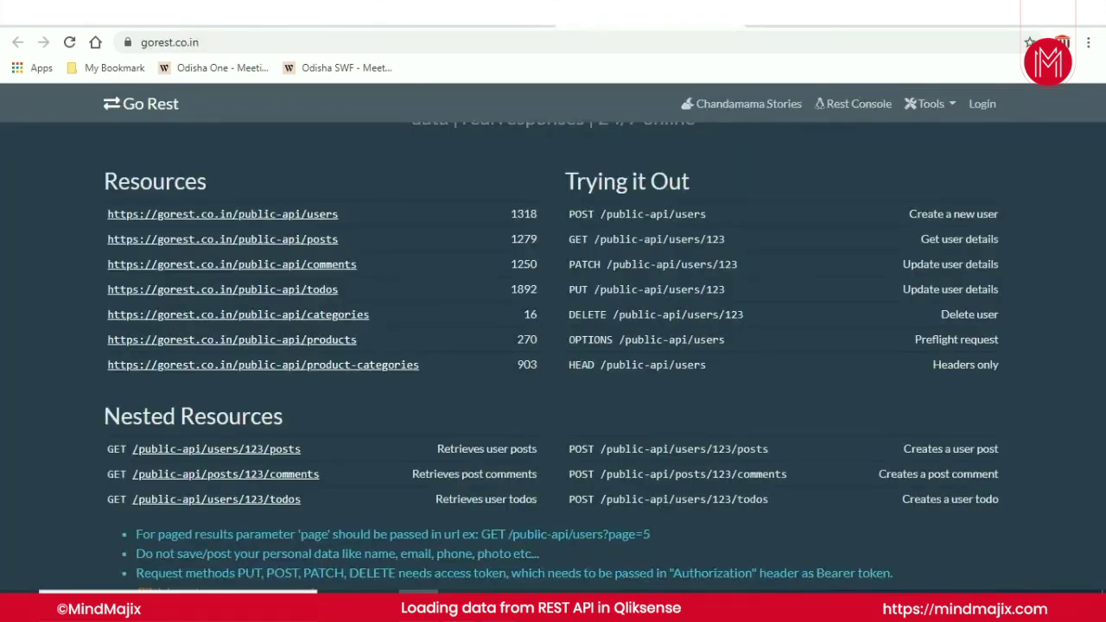
{"action": "left_click", "coordinate": [367, 372]}
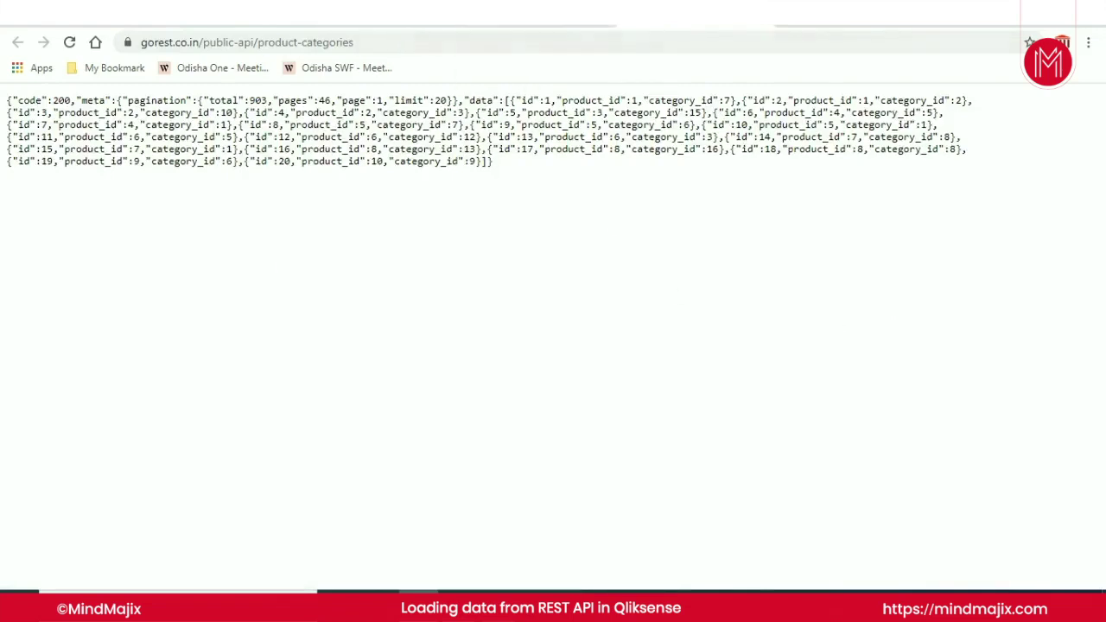
{"action": "left_click", "coordinate": [247, 41]}
{"action": "key", "text": "ctrl+c"}
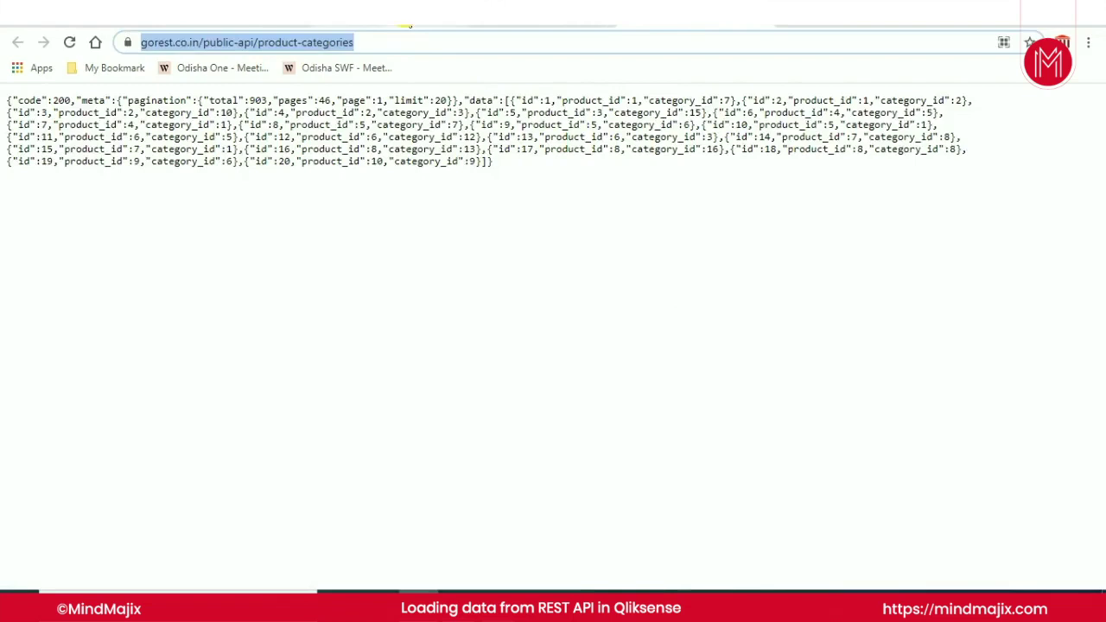
- Close the DST preview in the data model viewer and select the PRD table to check its ProductID link
{"action": "left_click", "coordinate": [407, 27]}
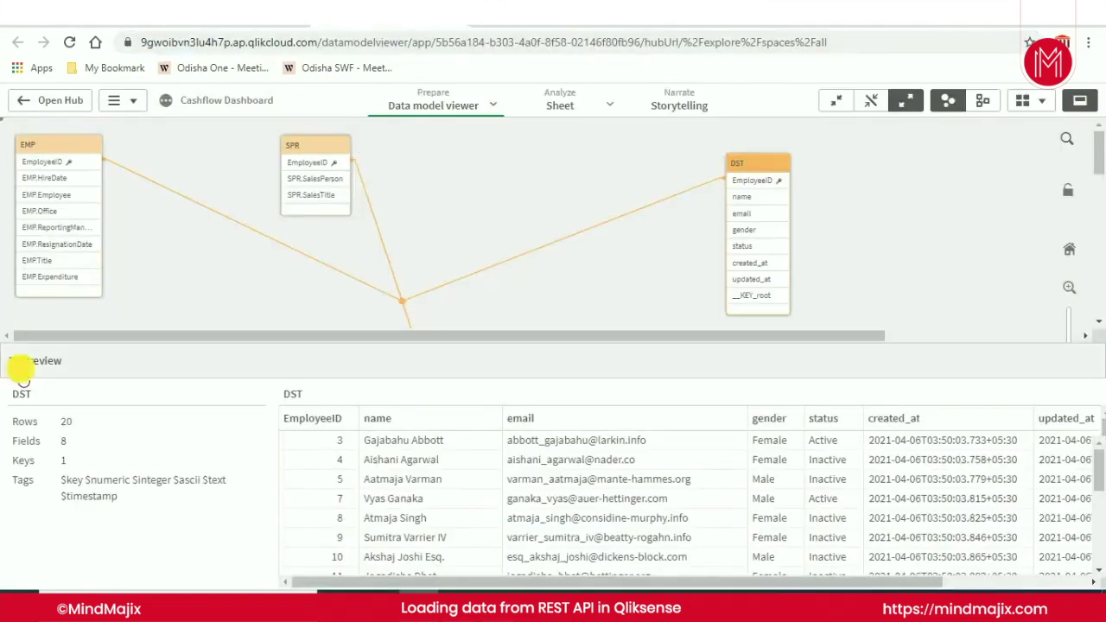
{"action": "left_click", "coordinate": [21, 362]}
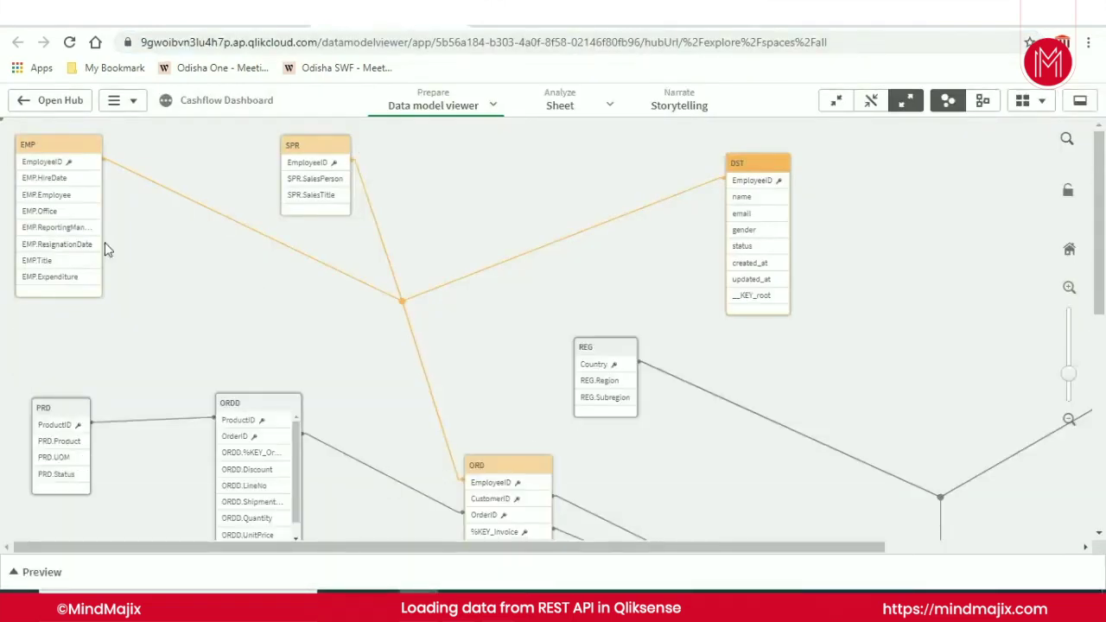
{"action": "left_click", "coordinate": [71, 414]}
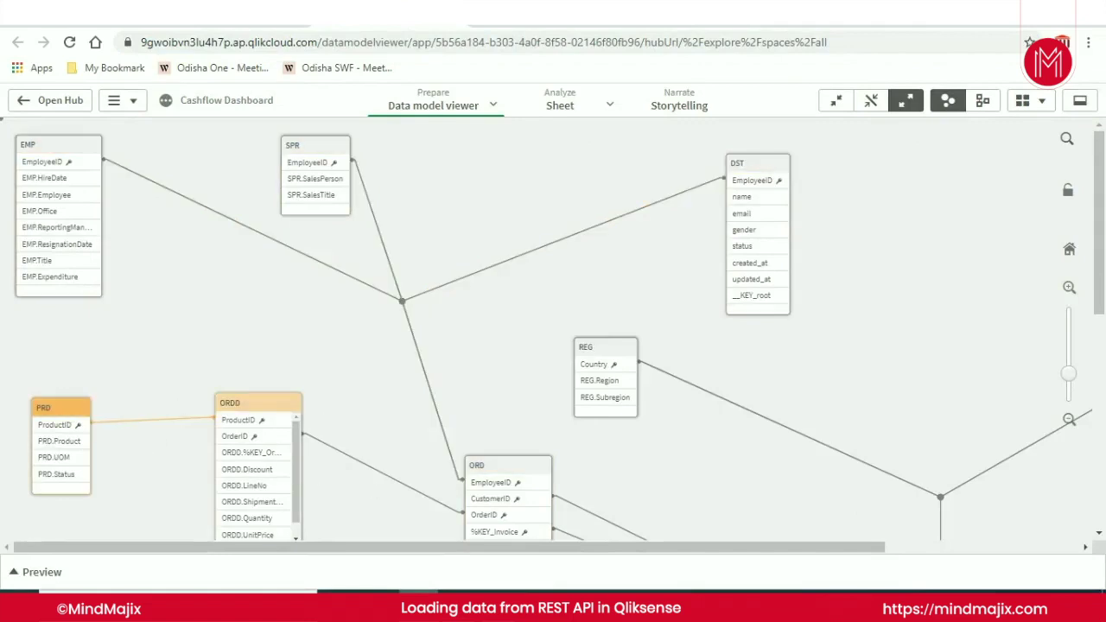
- Return to the REST API script in the data load editor and place the cursor on an empty line below the DROP TABLE statement
{"action": "left_click", "coordinate": [205, 18]}
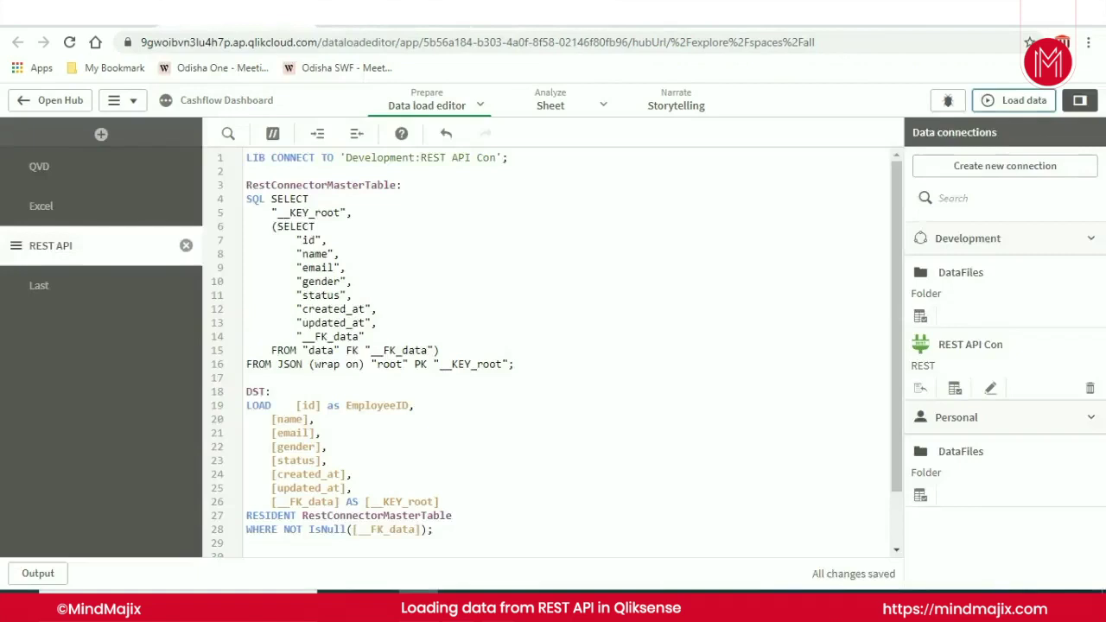
{"action": "scroll", "coordinate": [553, 345], "scroll_direction": "down", "scroll_amount": 1}
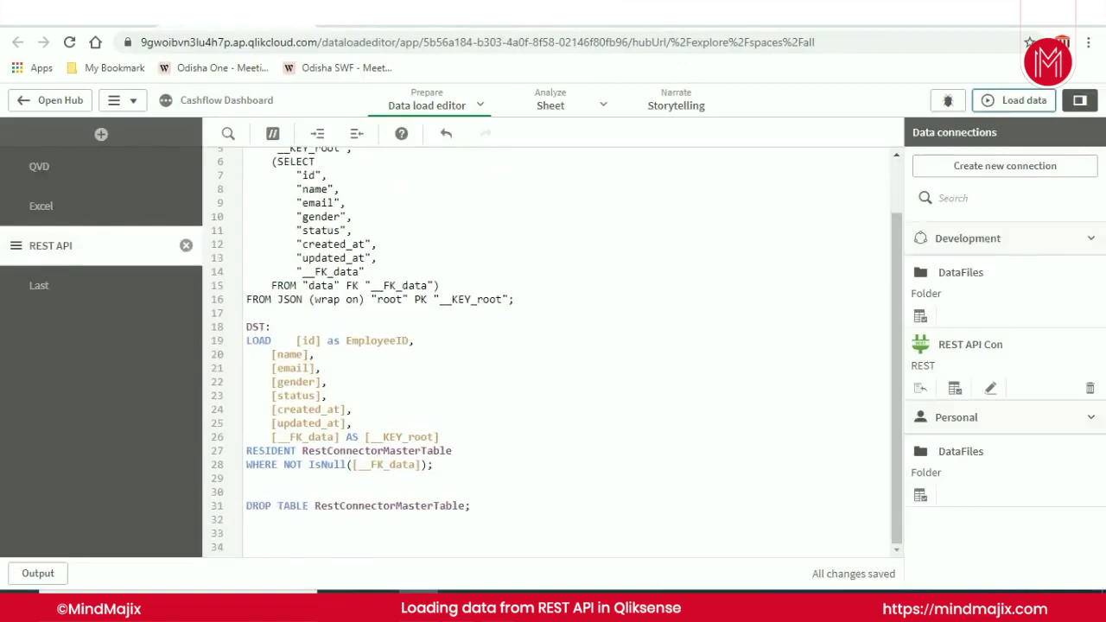
{"action": "left_click", "coordinate": [522, 520]}
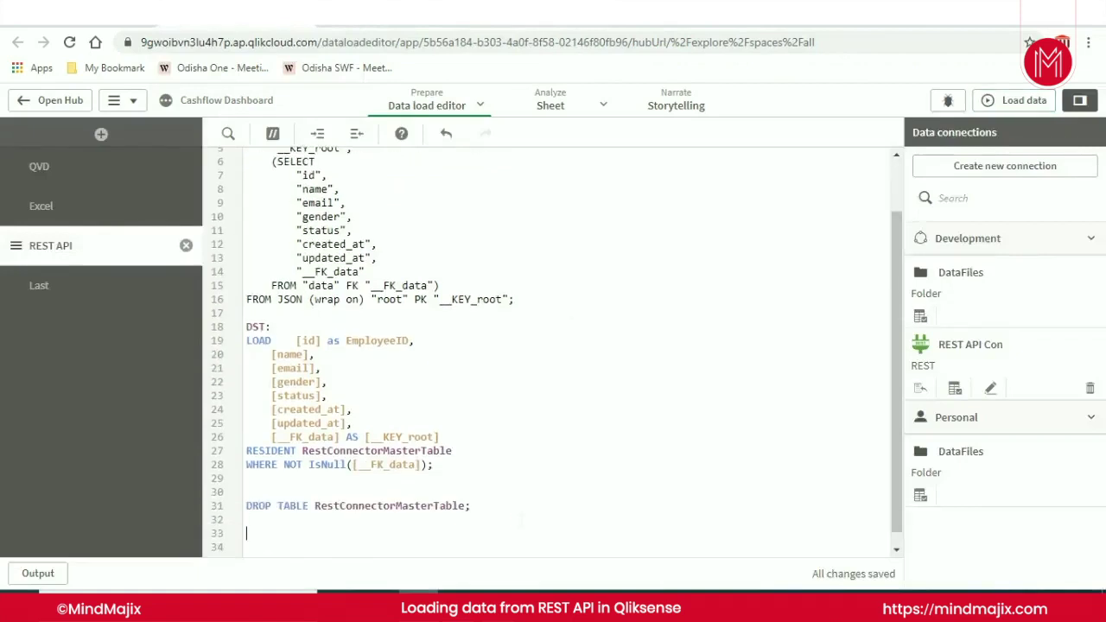
{"action": "scroll", "coordinate": [553, 345], "scroll_direction": "up", "scroll_amount": 1}
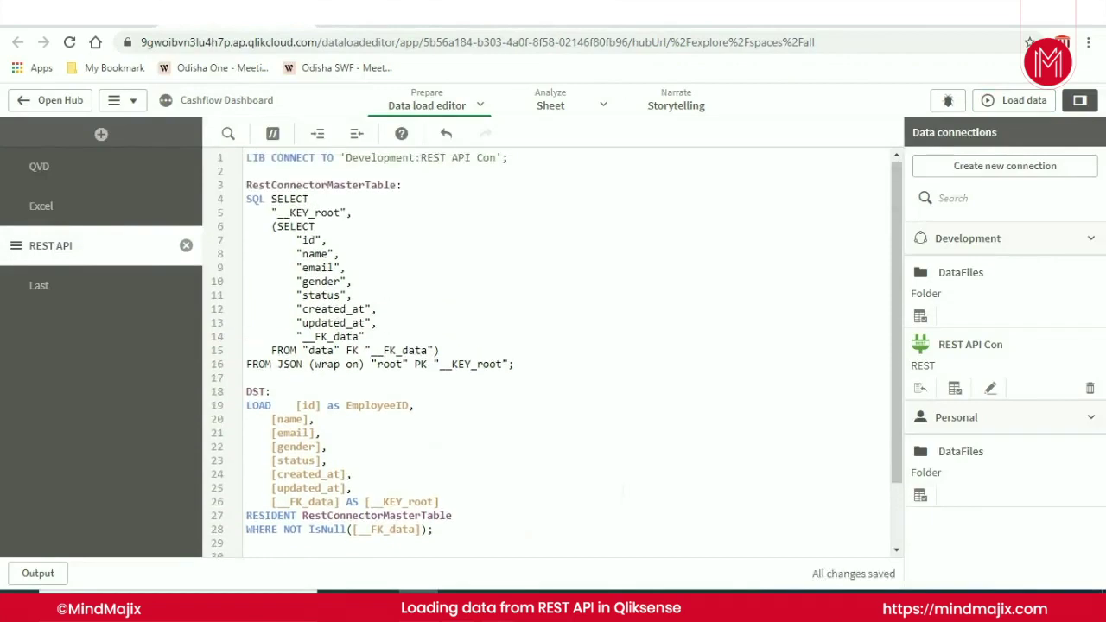
{"action": "scroll", "coordinate": [553, 346], "scroll_direction": "down", "scroll_amount": 1}
{"action": "left_click", "coordinate": [960, 389]}
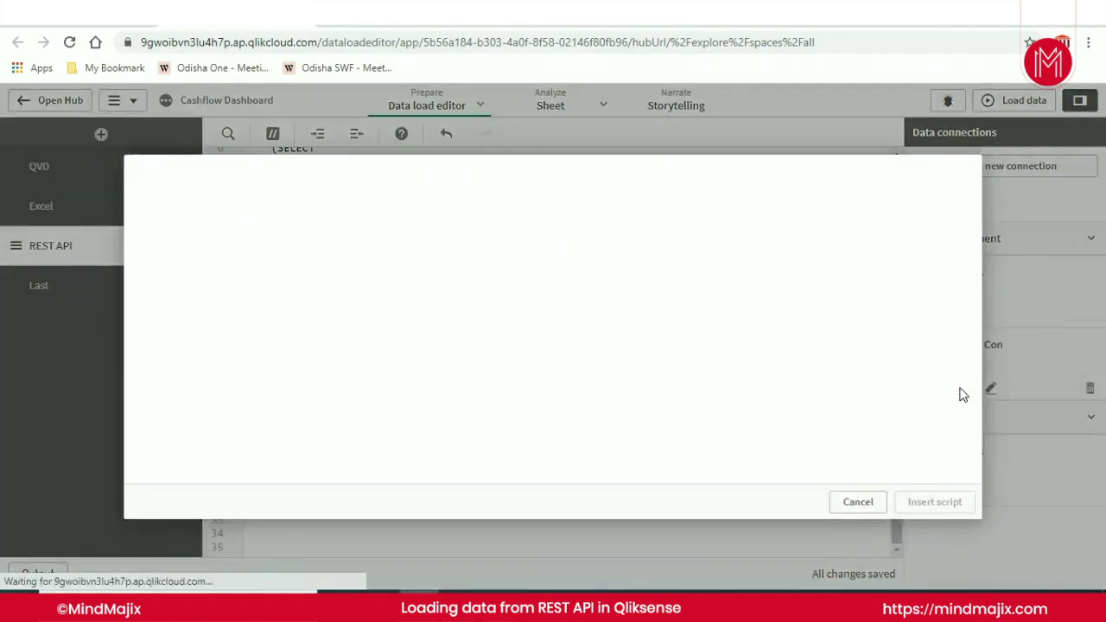
{"action": "key", "text": "ctrl+Tab"}
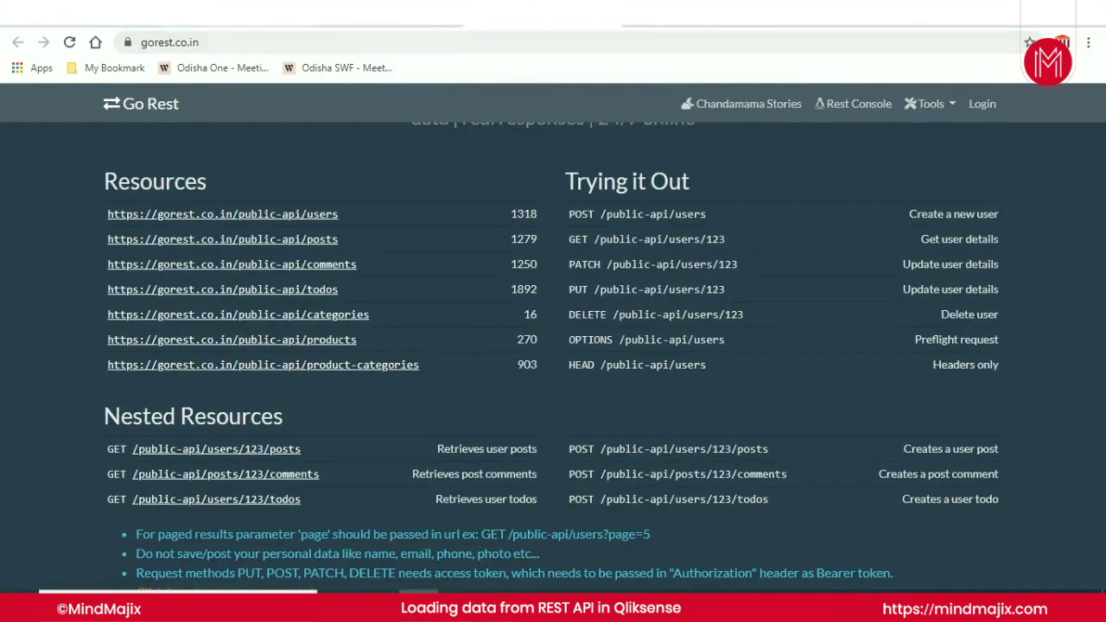
{"action": "left_click", "coordinate": [164, 13]}
{"action": "left_click", "coordinate": [284, 278]}
{"action": "left_click", "coordinate": [285, 278]}
{"action": "left_click", "coordinate": [190, 232]}
{"action": "left_click", "coordinate": [190, 232]}
{"action": "left_click", "coordinate": [852, 502]}
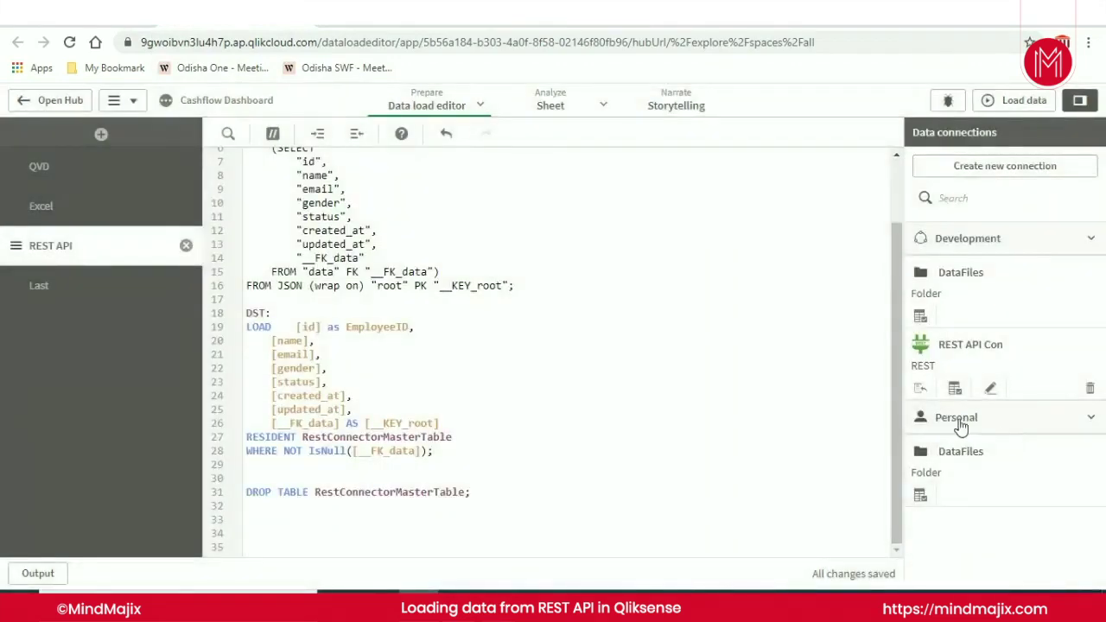
{"action": "left_click", "coordinate": [1033, 166]}
{"action": "left_click_drag", "start_coordinate": [958, 239], "coordinate": [963, 451]}
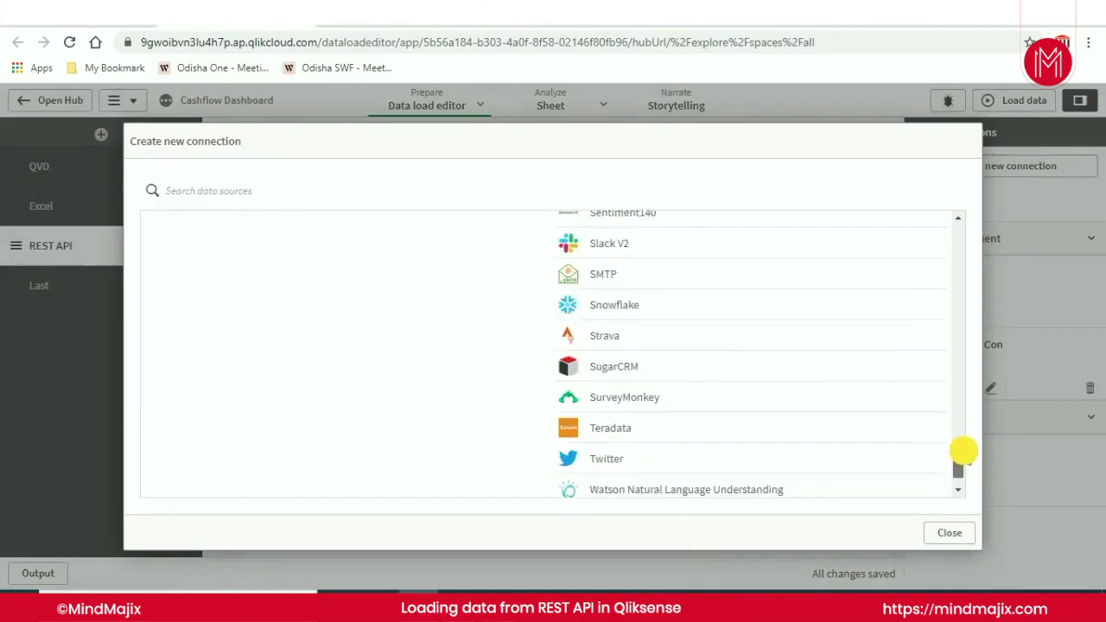
{"action": "left_click", "coordinate": [954, 531]}
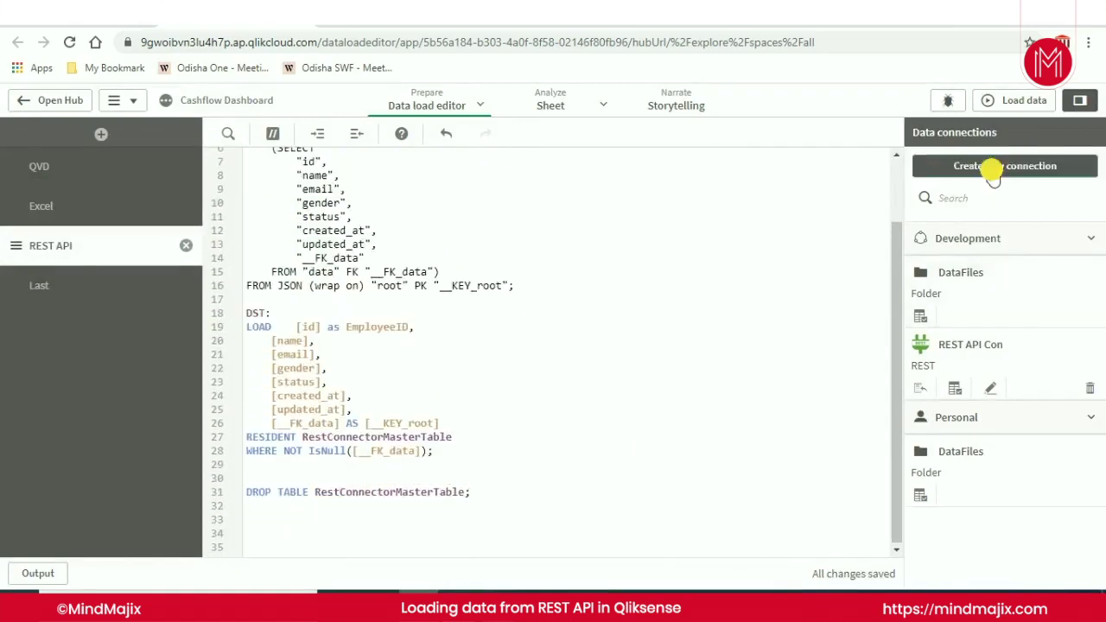
{"action": "left_click", "coordinate": [988, 166]}
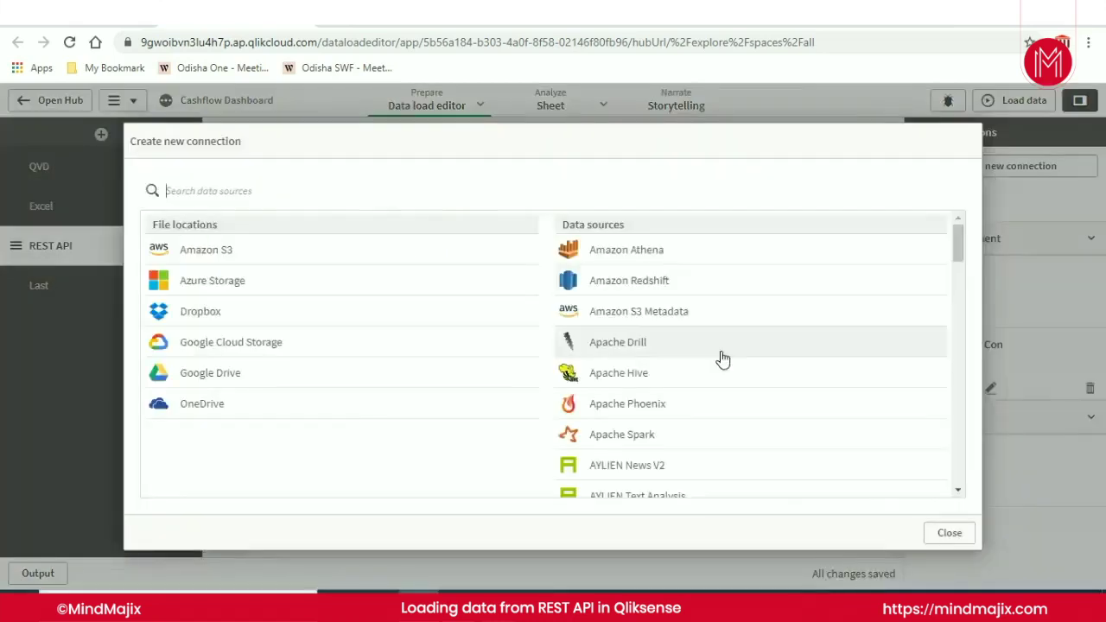
{"action": "left_click_drag", "start_coordinate": [957, 250], "coordinate": [956, 399]}
{"action": "left_click", "coordinate": [561, 393]}
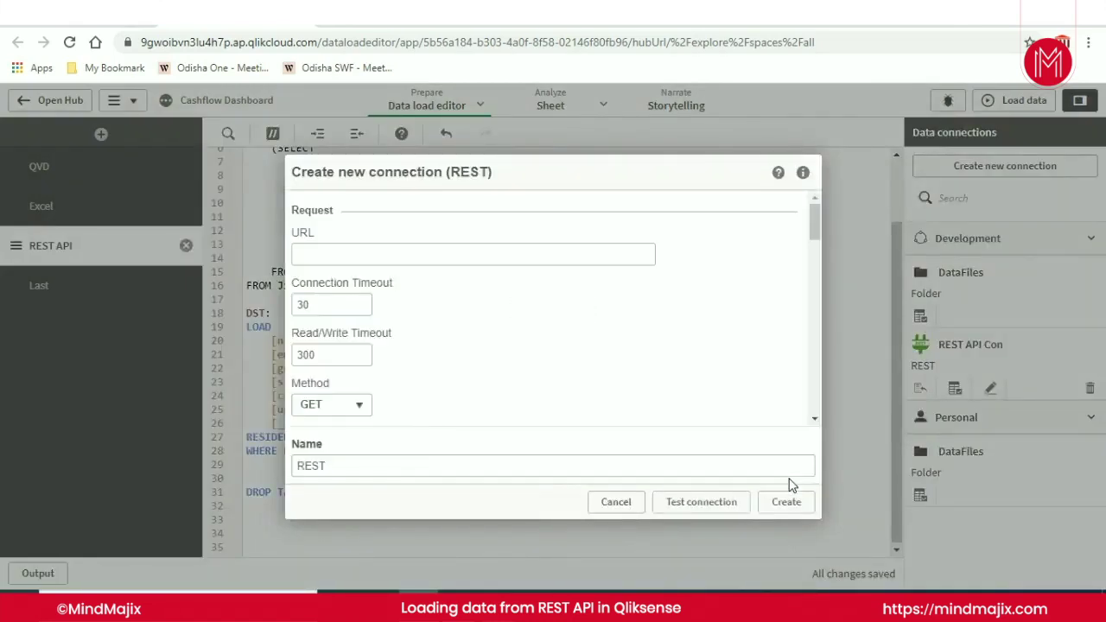
{"action": "left_click", "coordinate": [393, 254]}
{"action": "right_click", "coordinate": [395, 257]}
{"action": "left_click", "coordinate": [445, 384]}
- Name the connection REST_Prod_Category, test it and create it
{"action": "left_click", "coordinate": [425, 465]}
{"action": "left_click_drag", "start_coordinate": [325, 466], "coordinate": [587, 467]}
{"action": "type", "text": "Prod_"}
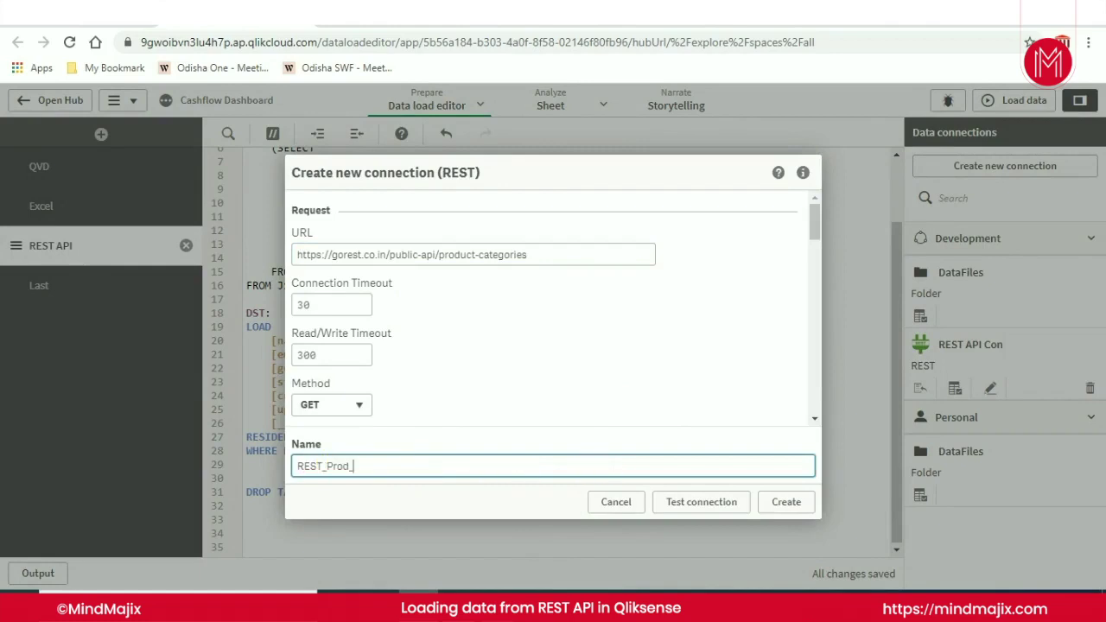
{"action": "left_click", "coordinate": [723, 497]}
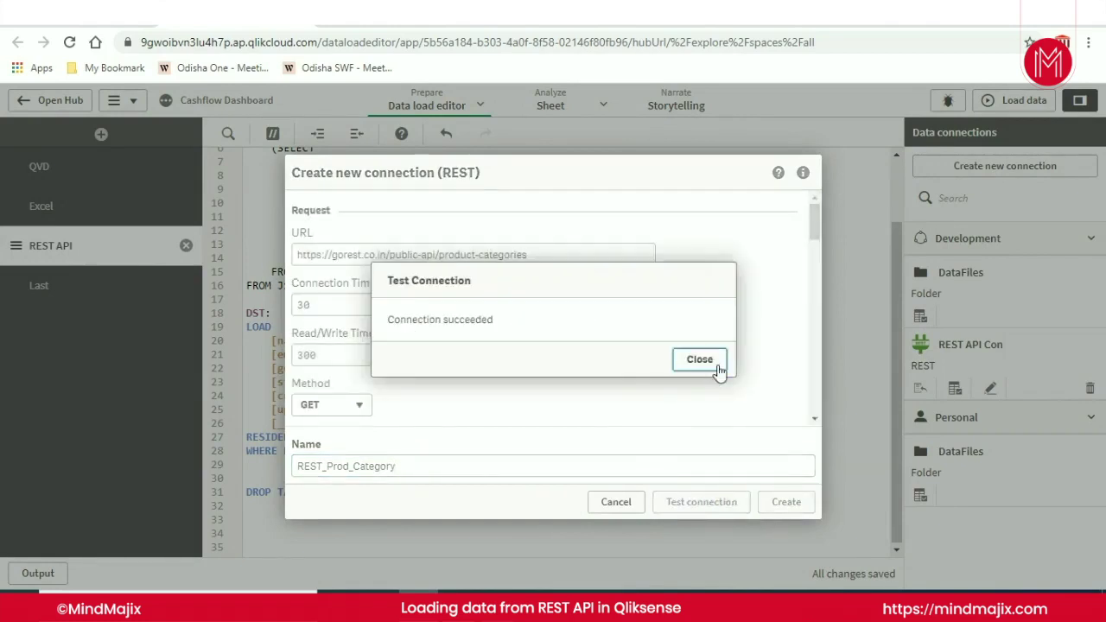
{"action": "left_click", "coordinate": [700, 360]}
{"action": "left_click", "coordinate": [785, 501]}
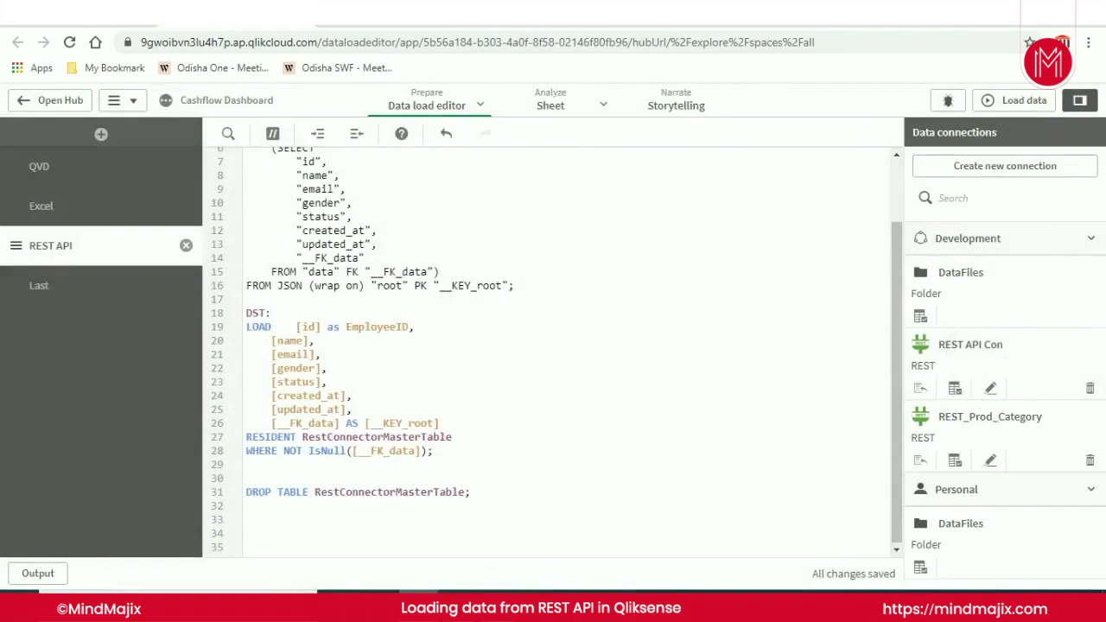
- Place the cursor on empty line 33, preview the data table of REST_Prod_Category and compare it with the endpoint's raw response
{"action": "left_click", "coordinate": [489, 523]}
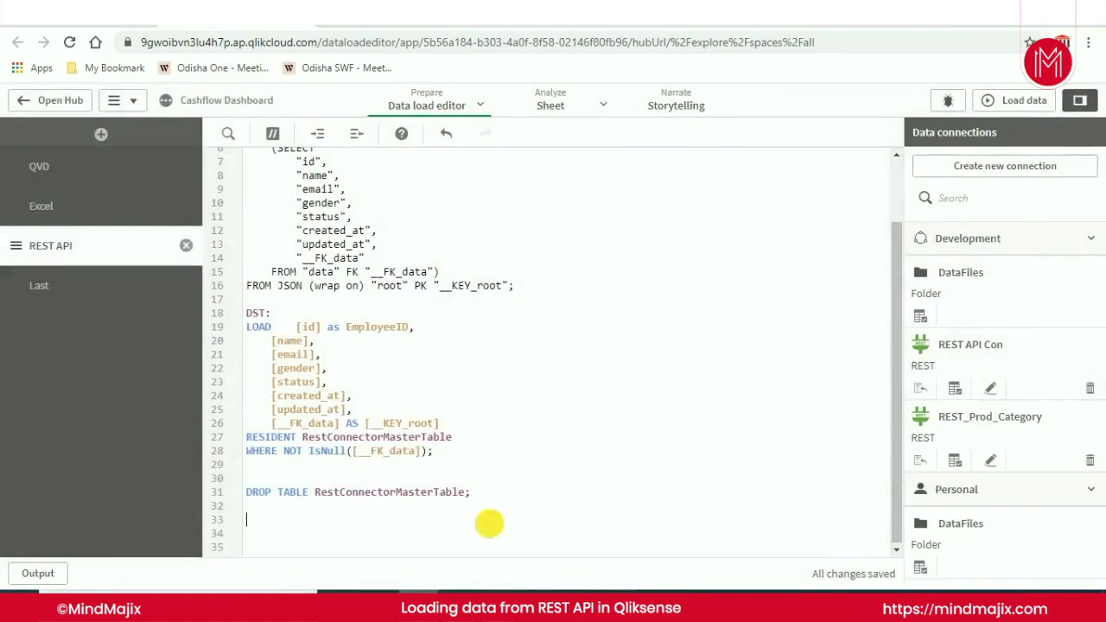
{"action": "left_click", "coordinate": [955, 463]}
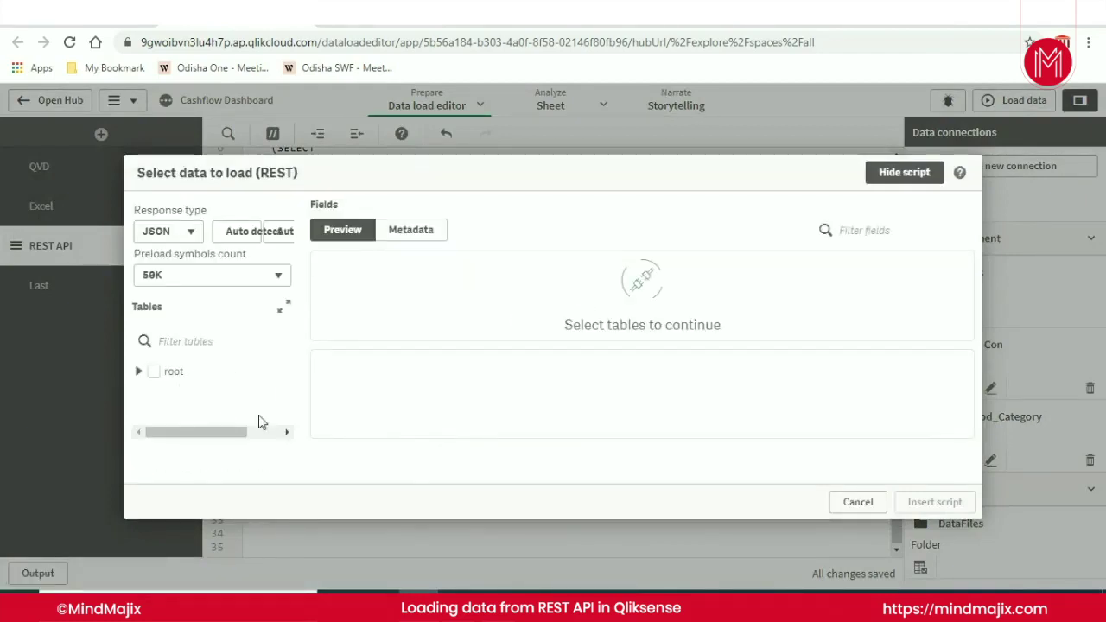
{"action": "left_click", "coordinate": [139, 371]}
{"action": "left_click", "coordinate": [170, 406]}
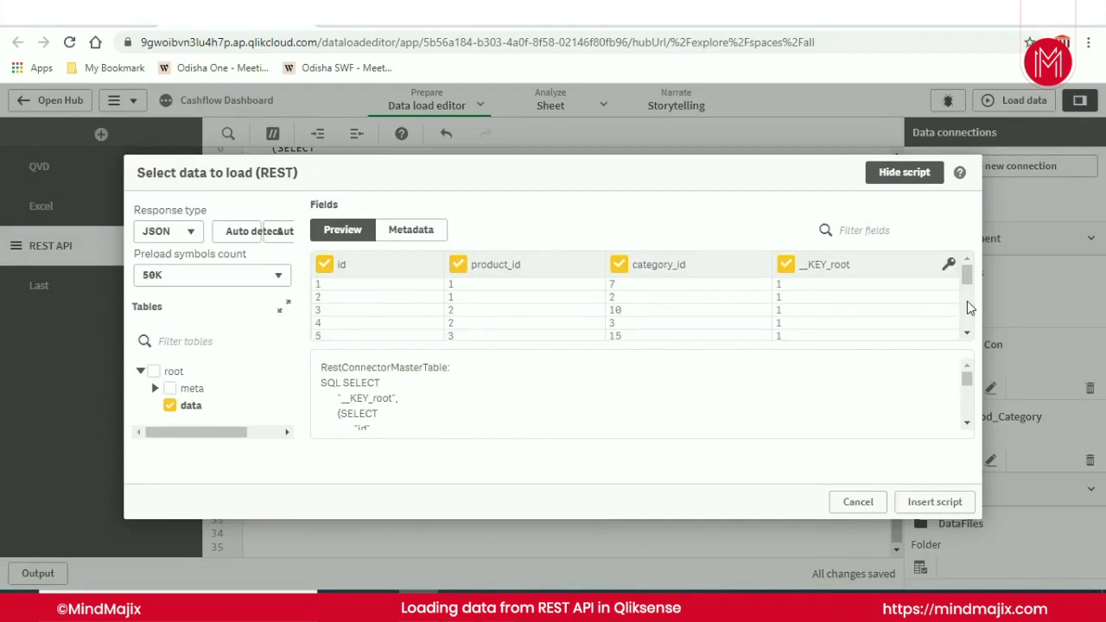
{"action": "key", "text": "ctrl+Tab"}
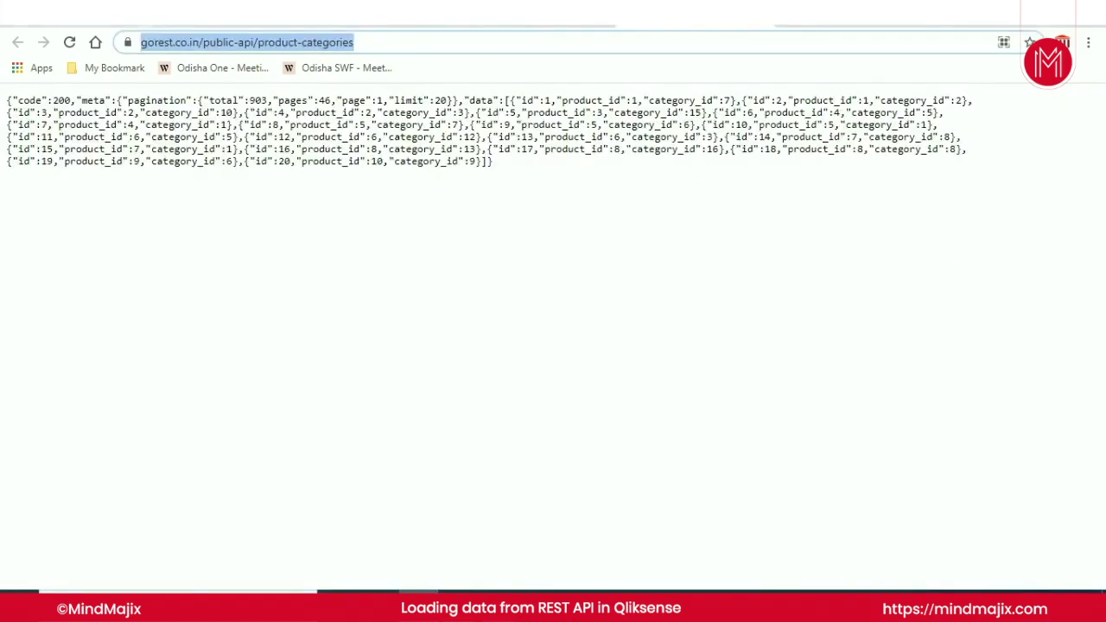
{"action": "key", "text": "ctrl+shift+Tab"}
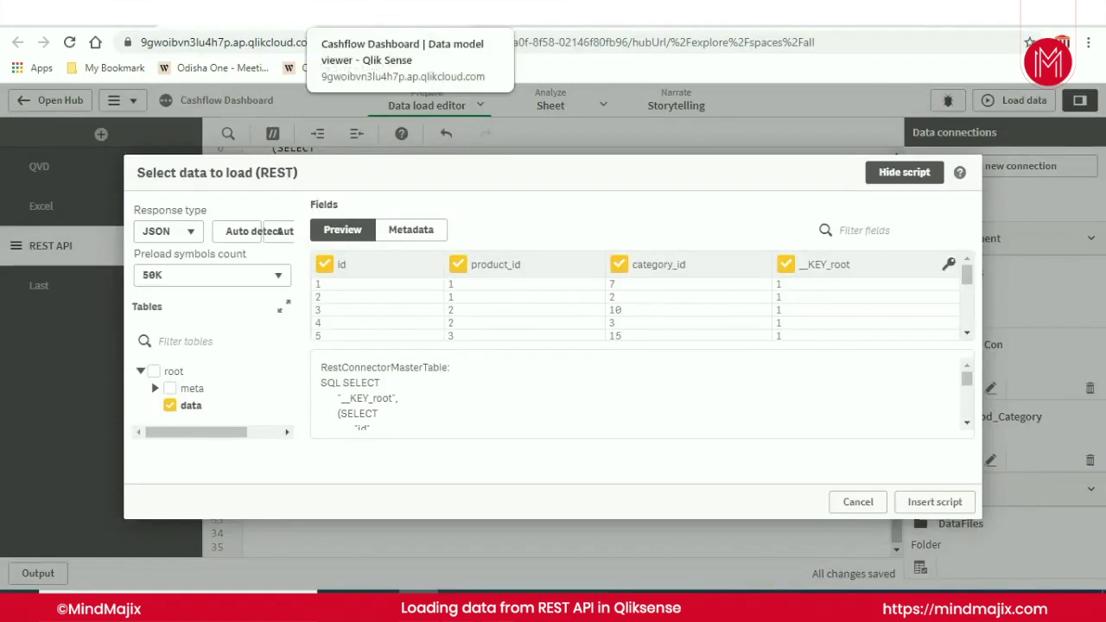
- Switch to the Go Rest resource list, open the categories endpoint and copy its URL
{"action": "left_click", "coordinate": [322, 15]}
{"action": "key", "text": "ctrl+Tab"}
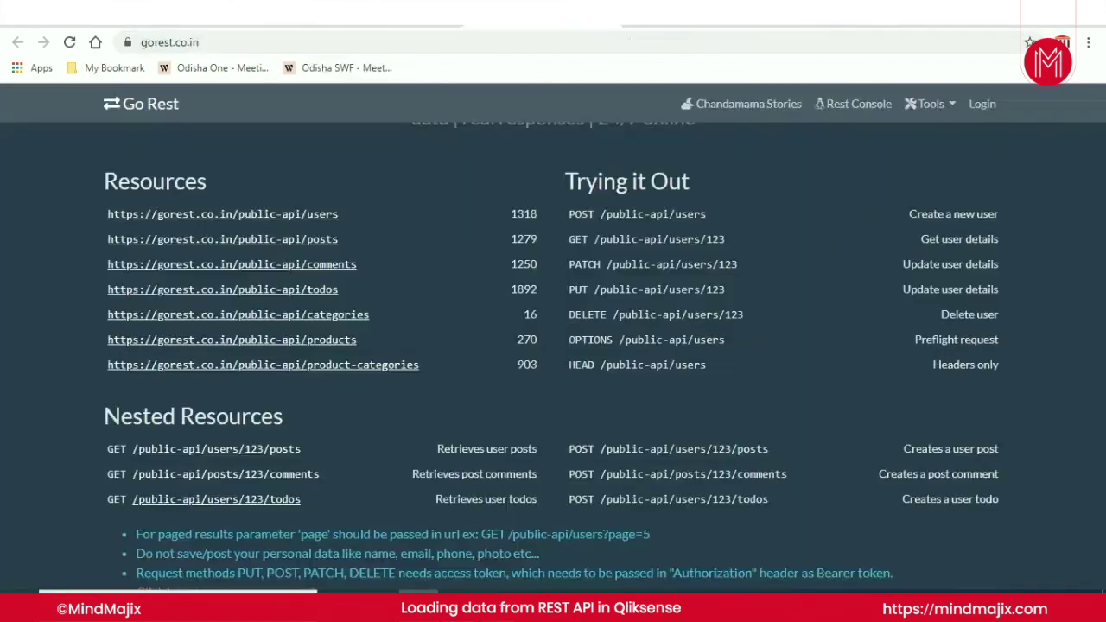
{"action": "left_click", "coordinate": [318, 321]}
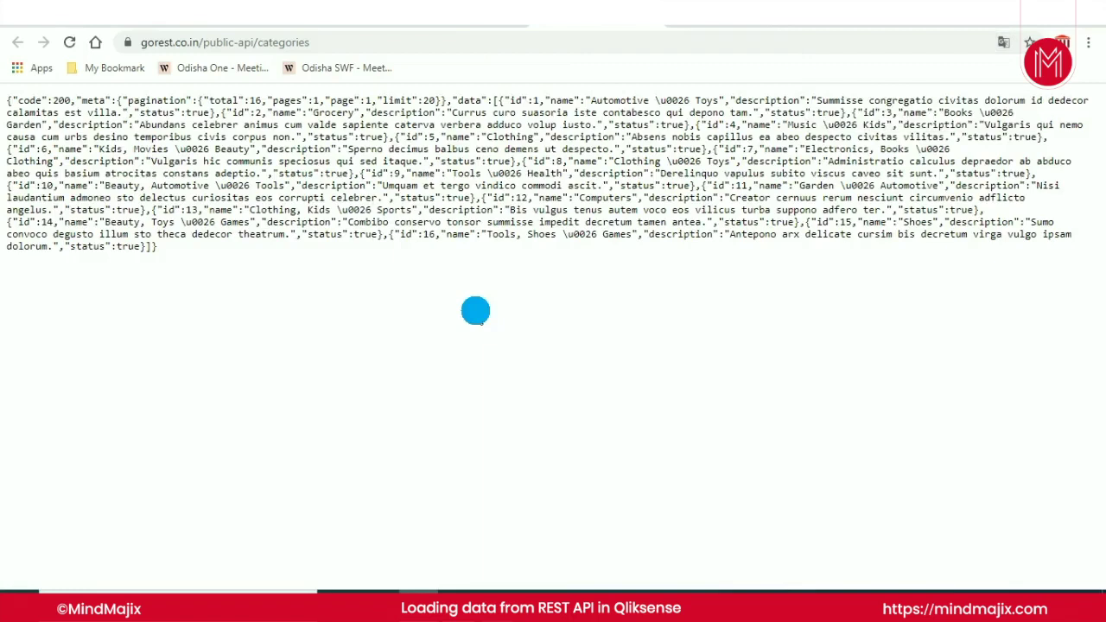
{"action": "right_click", "coordinate": [475, 311]}
{"action": "key", "text": "Escape"}
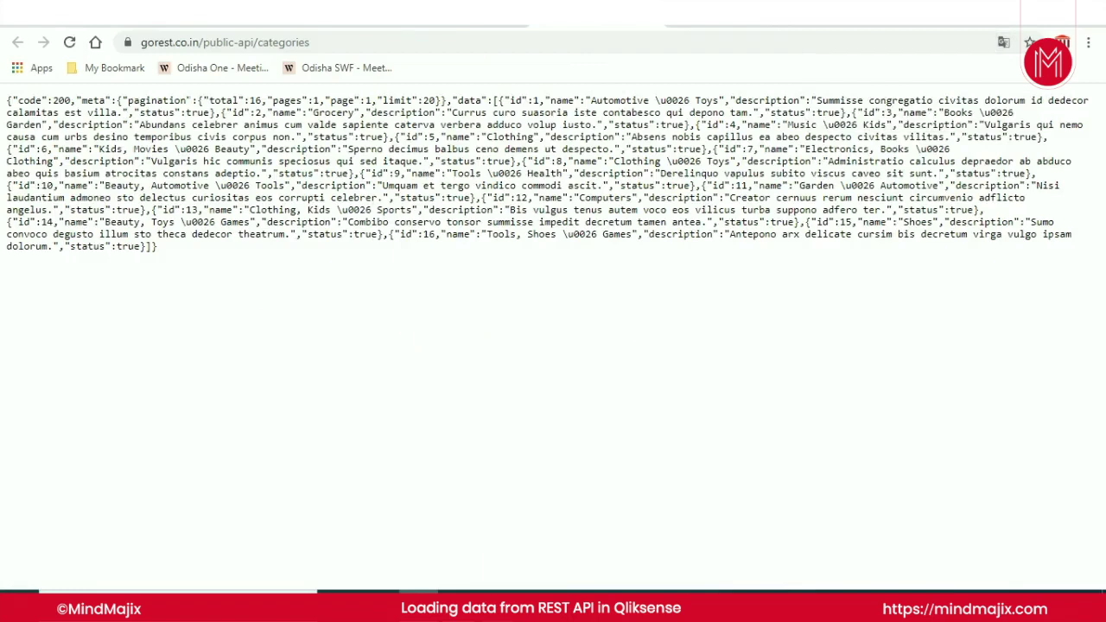
{"action": "key", "text": "ctrl+a"}
{"action": "key", "text": "ctrl+c"}
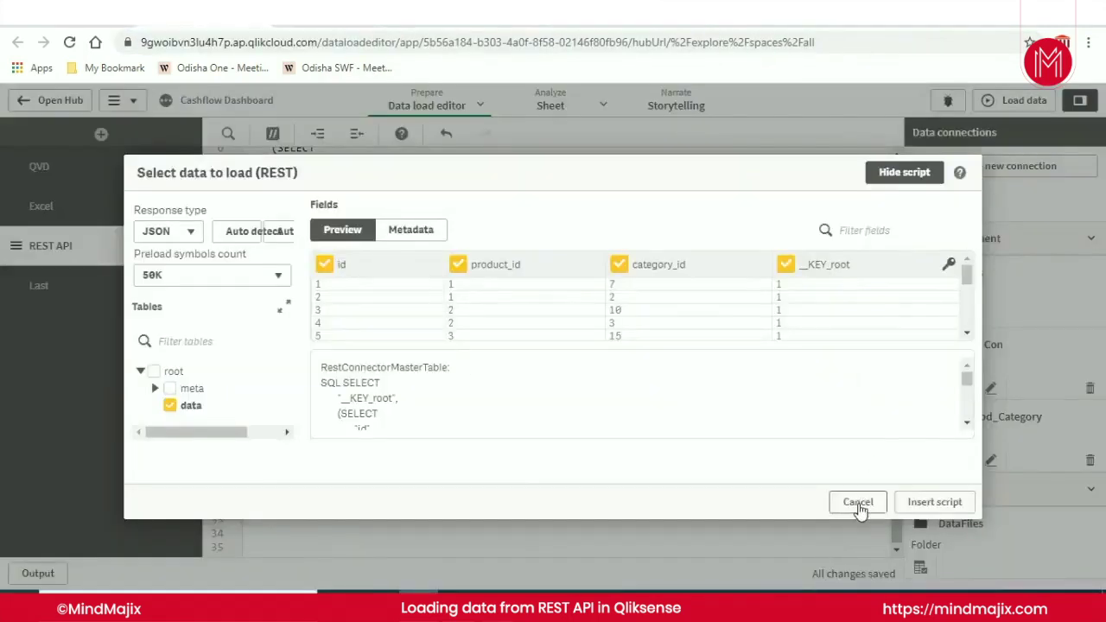
{"action": "left_click", "coordinate": [859, 502]}
{"action": "left_click", "coordinate": [991, 461]}
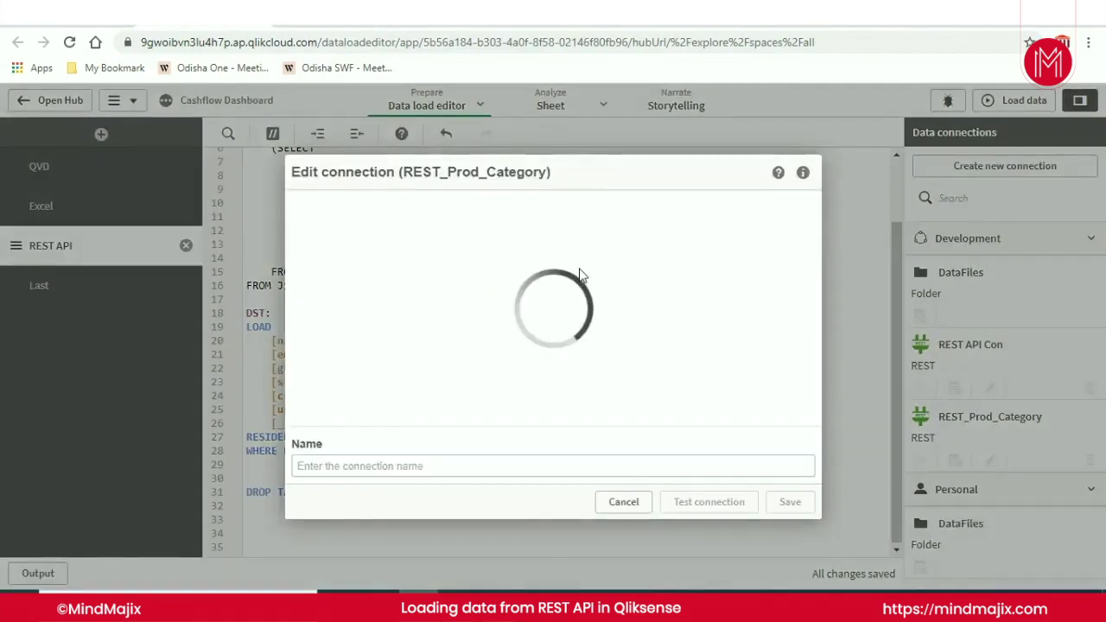
{"action": "triple_click", "coordinate": [542, 254]}
{"action": "key", "text": "ctrl+v"}
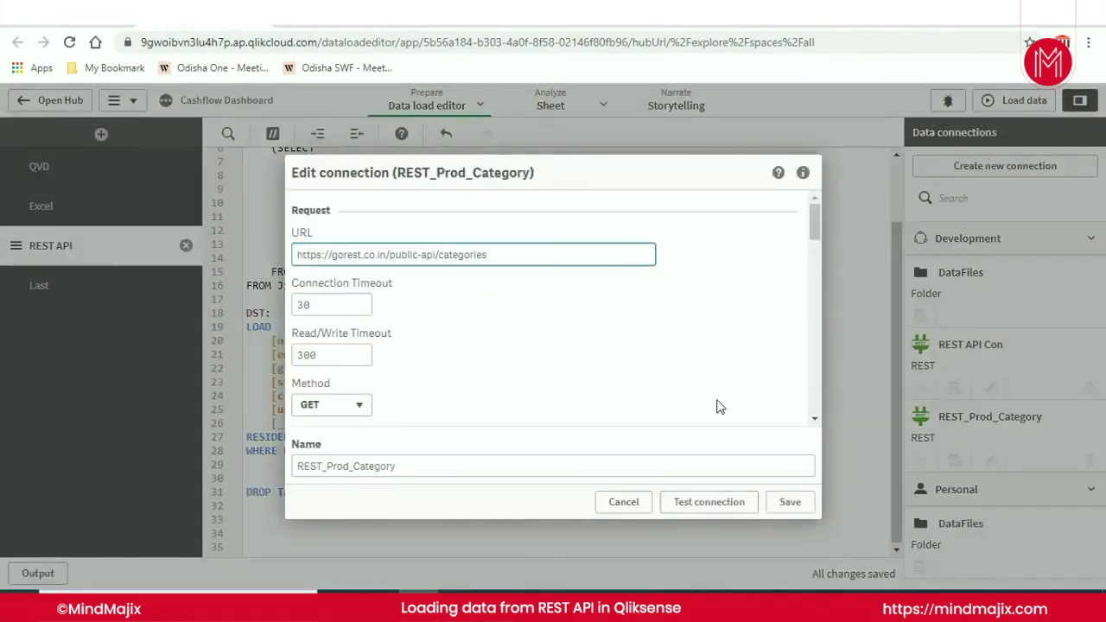
- Review the remaining settings of the edited REST_Prod_Category connection, test it and save it
{"action": "scroll", "coordinate": [723, 402], "scroll_direction": "down", "scroll_amount": 10}
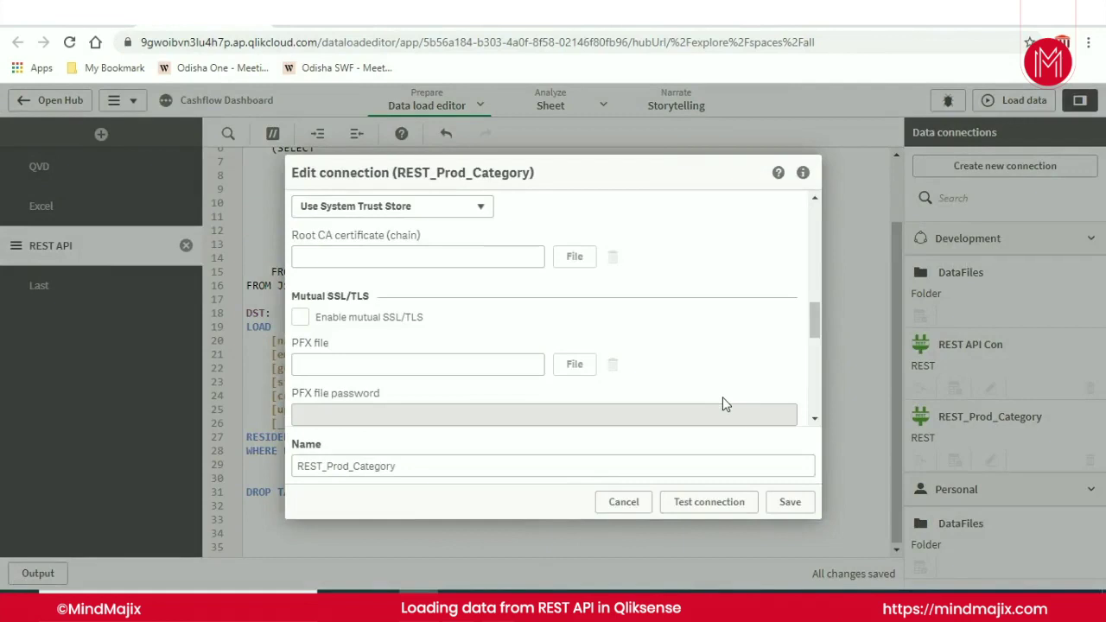
{"action": "scroll", "coordinate": [724, 404], "scroll_direction": "down", "scroll_amount": 5}
{"action": "left_click", "coordinate": [733, 502]}
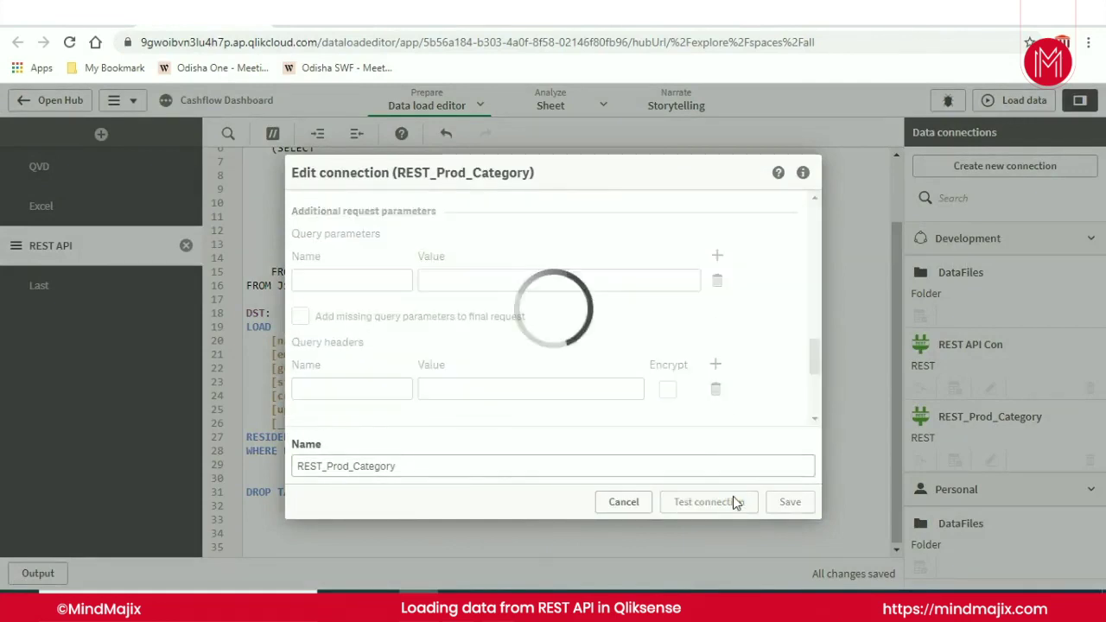
{"action": "left_click", "coordinate": [701, 361]}
{"action": "left_click", "coordinate": [792, 505]}
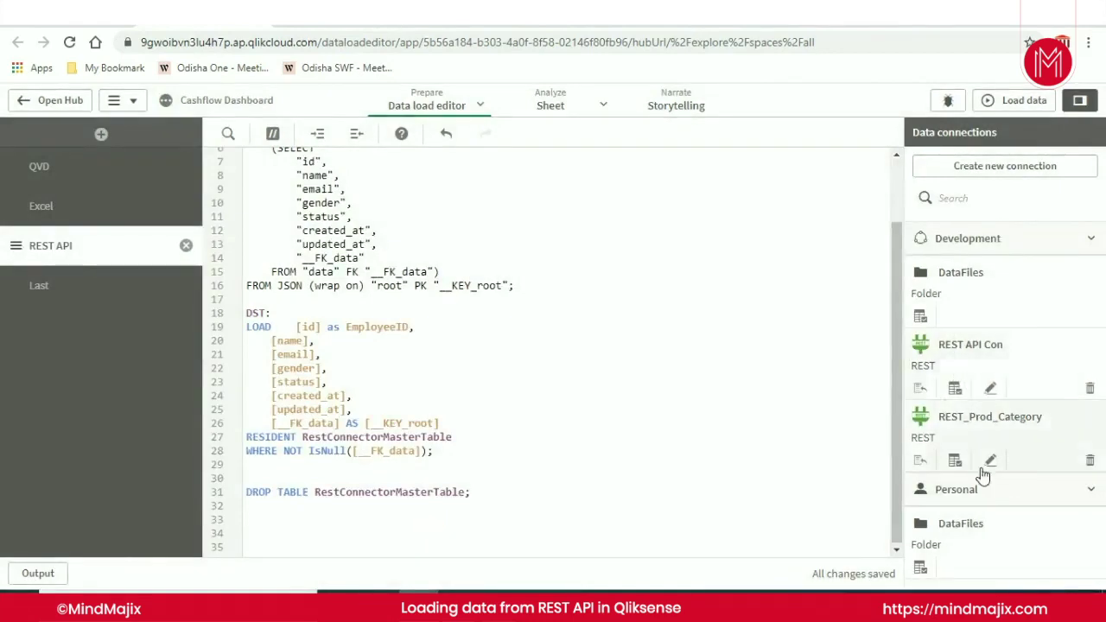
- Select the data table with all its fields from REST_Prod_Category and insert its load script
{"action": "left_click", "coordinate": [955, 462]}
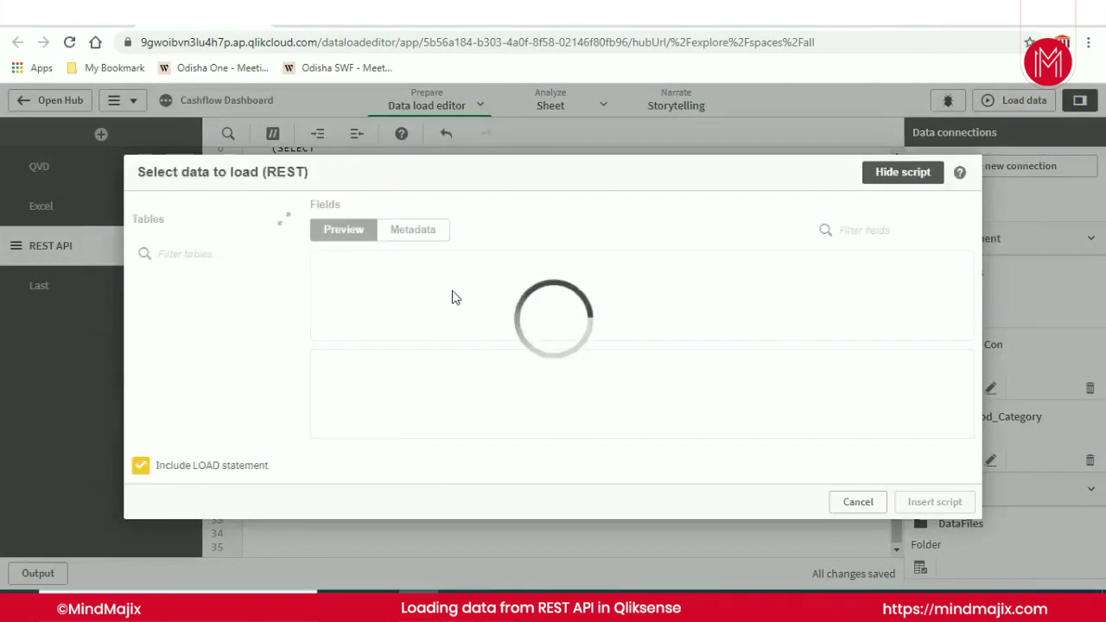
{"action": "left_click", "coordinate": [137, 371]}
{"action": "left_click", "coordinate": [171, 406]}
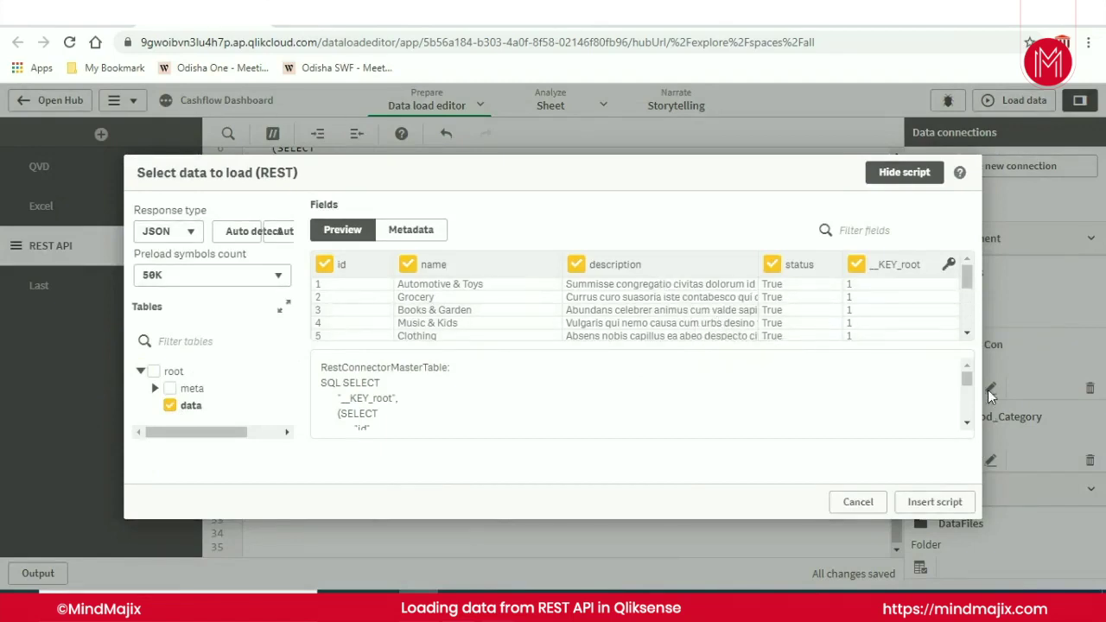
{"action": "left_click", "coordinate": [968, 334]}
{"action": "left_click_drag", "start_coordinate": [969, 316], "coordinate": [969, 259]}
{"action": "left_click", "coordinate": [937, 504]}
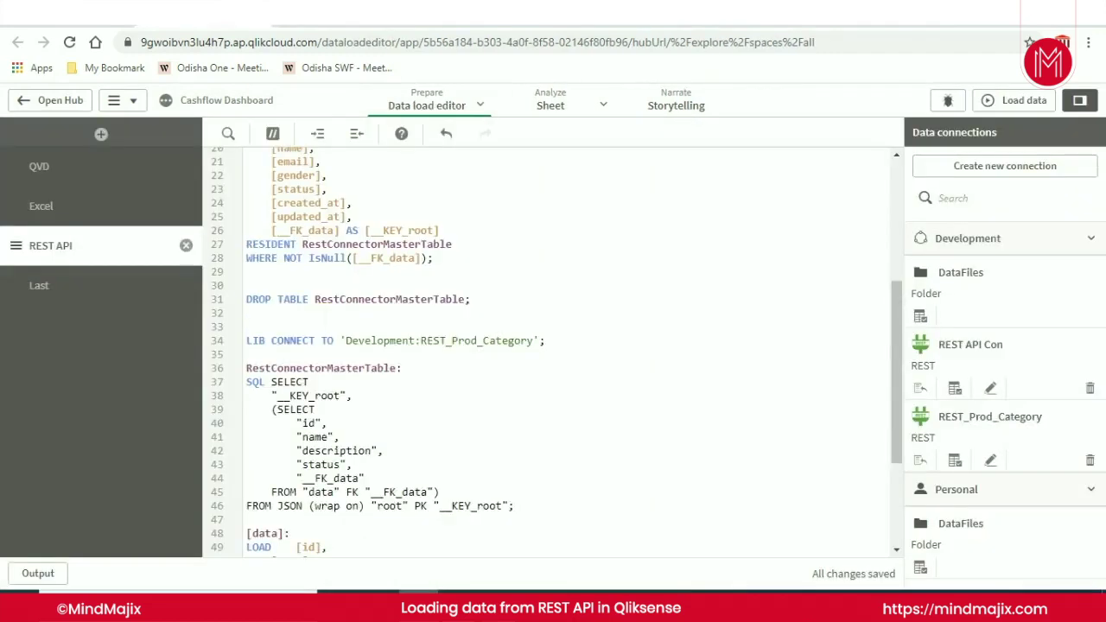
- Add an empty line above the REST_Prod_Category LIB CONNECT statement and start another new REST connection
{"action": "key", "text": "Return"}
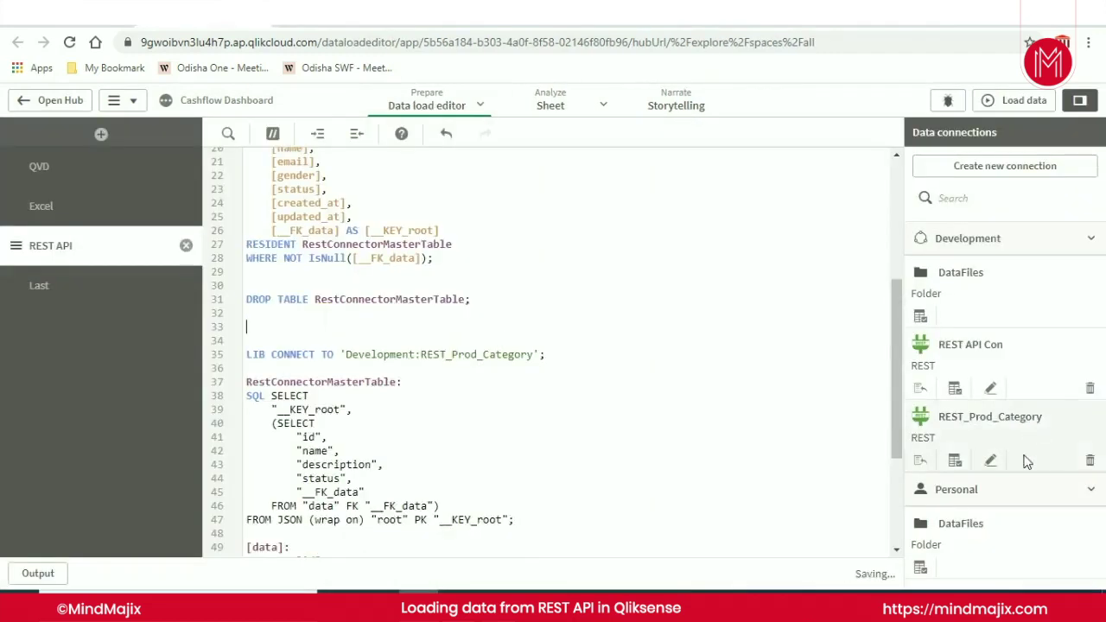
{"action": "left_click", "coordinate": [1065, 166]}
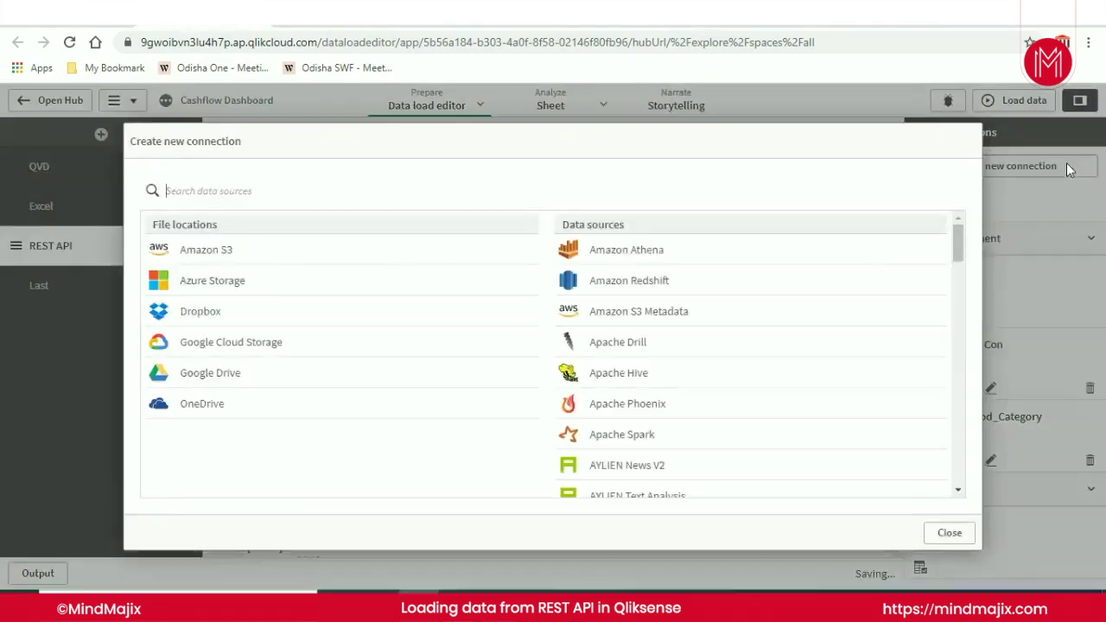
{"action": "left_click_drag", "start_coordinate": [959, 246], "coordinate": [960, 402]}
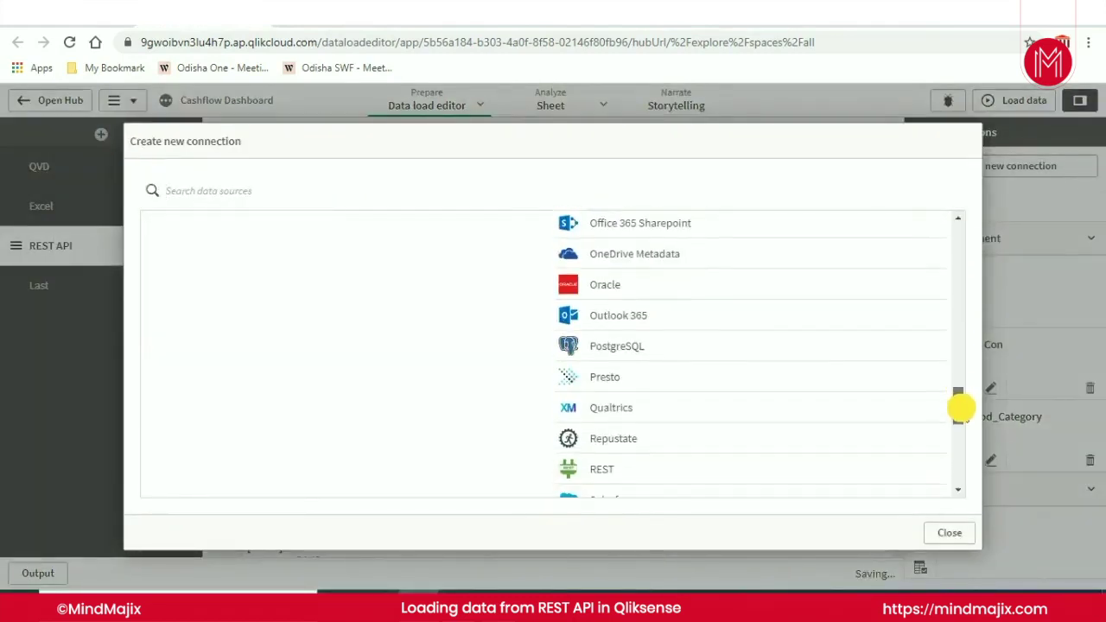
{"action": "left_click", "coordinate": [652, 471]}
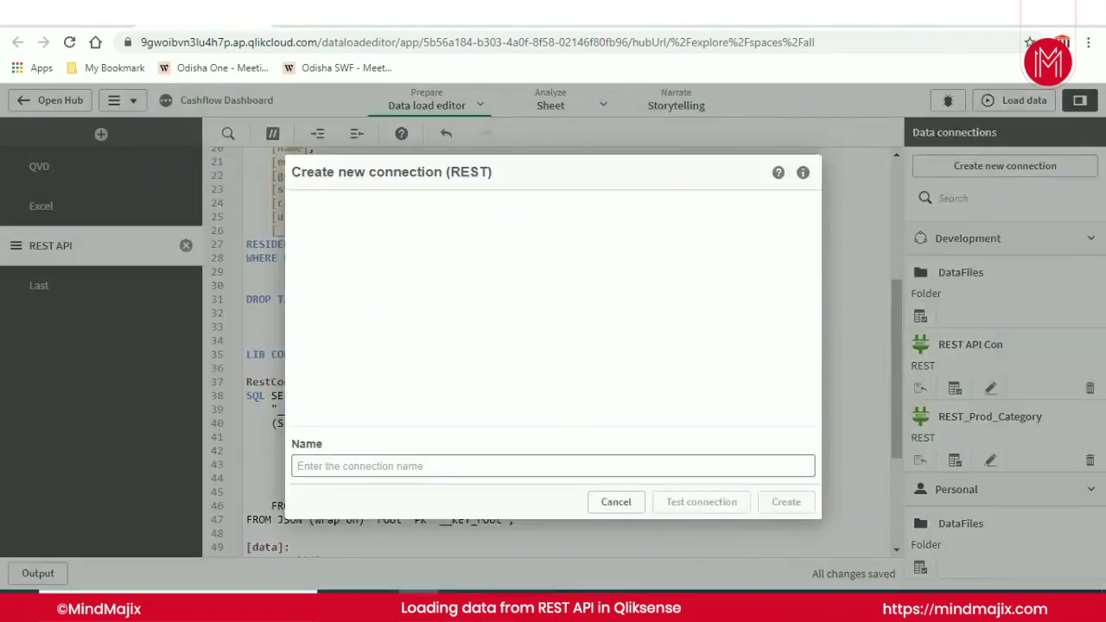
{"action": "left_click", "coordinate": [517, 258]}
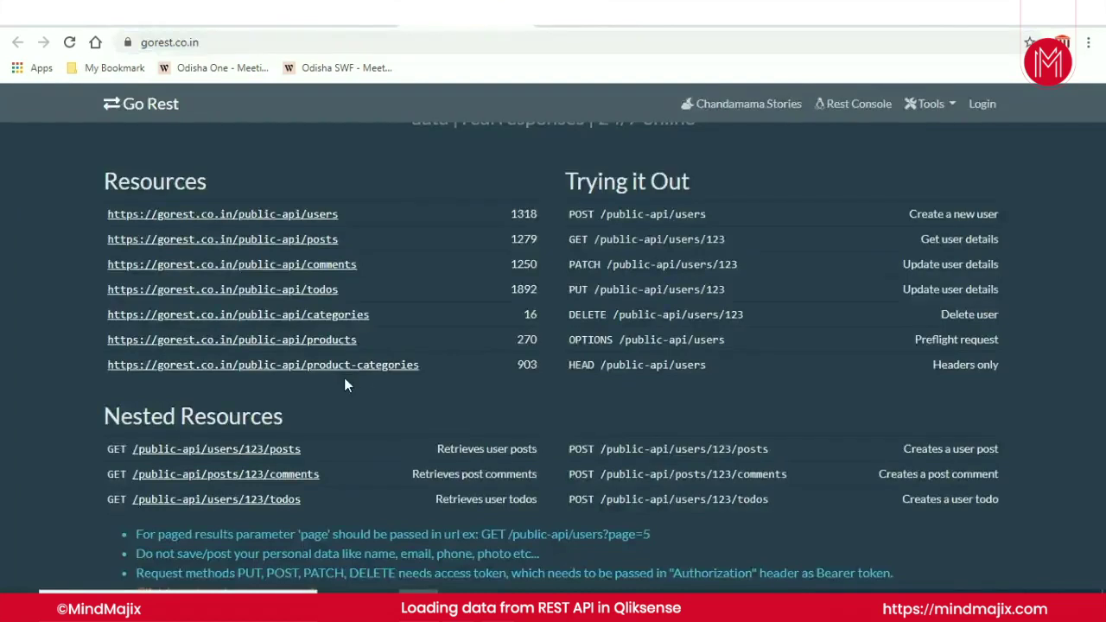
{"action": "left_click", "coordinate": [350, 367]}
{"action": "left_click", "coordinate": [375, 42]}
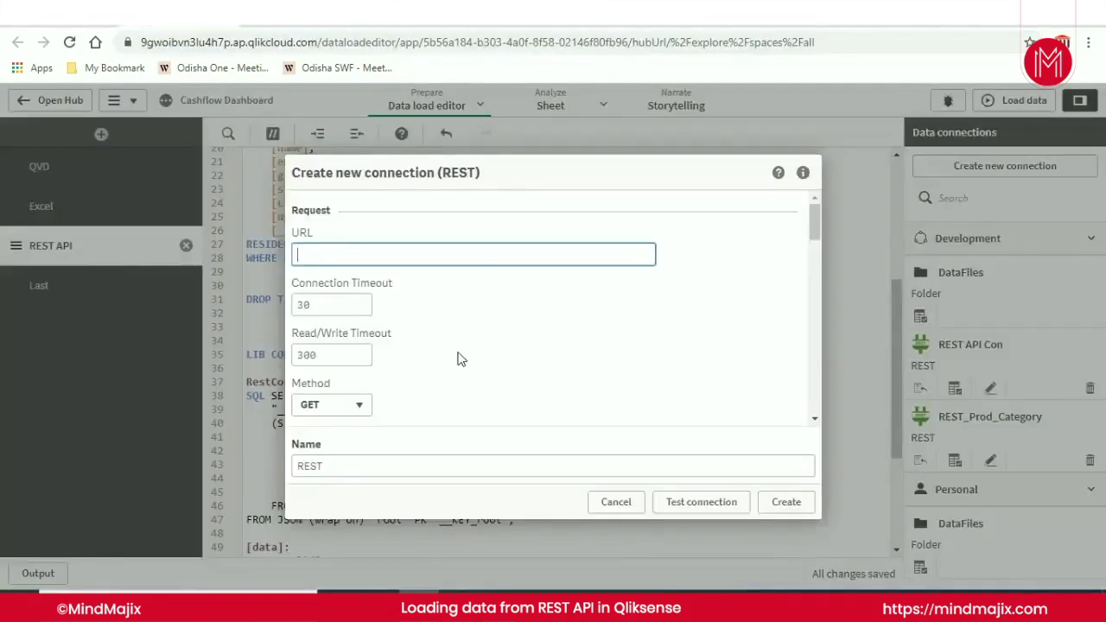
{"action": "type", "text": "https://gorest.co.in/public-api/product-categories"}
- Name the connection REST_Prod_Cat, test it, and extend the name to REST_Prod_Cat_Rel
{"action": "left_click", "coordinate": [574, 465]}
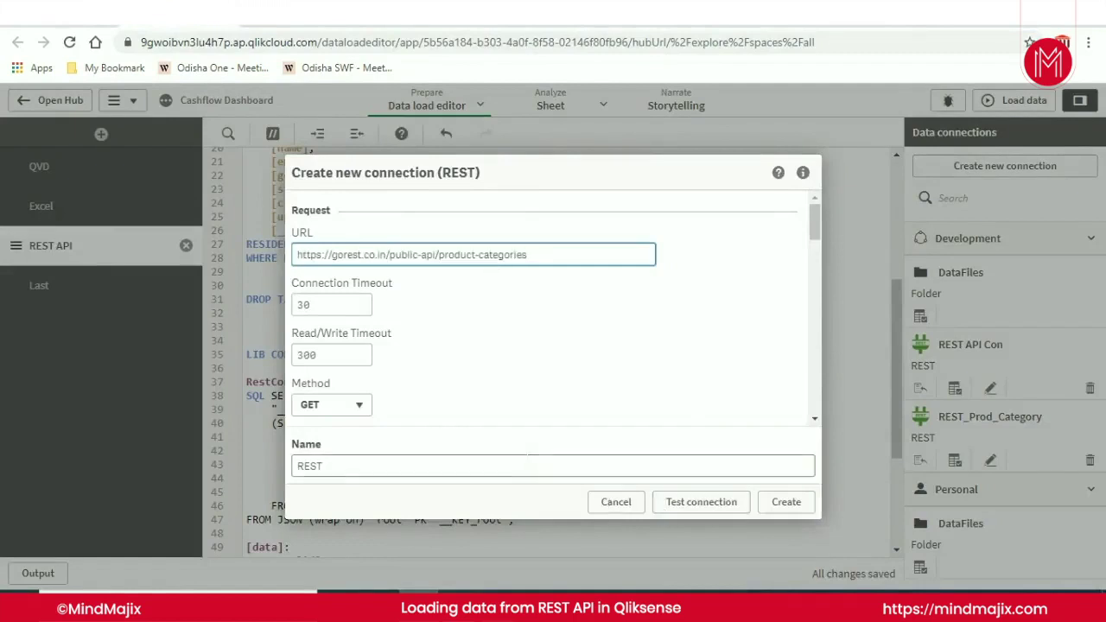
{"action": "left_click_drag", "start_coordinate": [574, 465], "coordinate": [320, 467]}
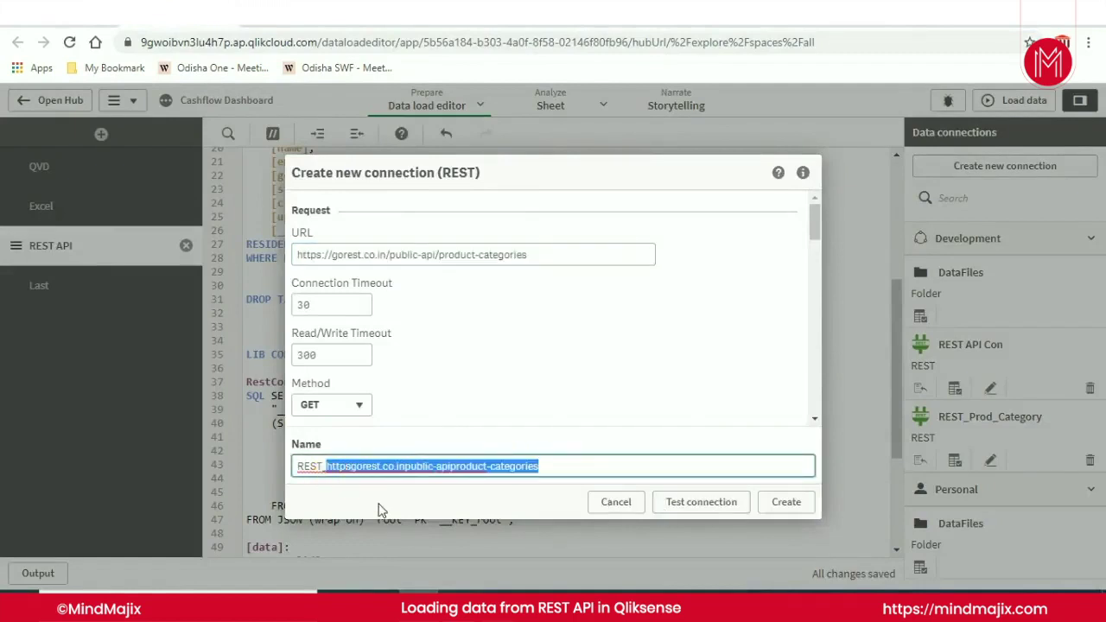
{"action": "type", "text": "REST_Prod_Cat"}
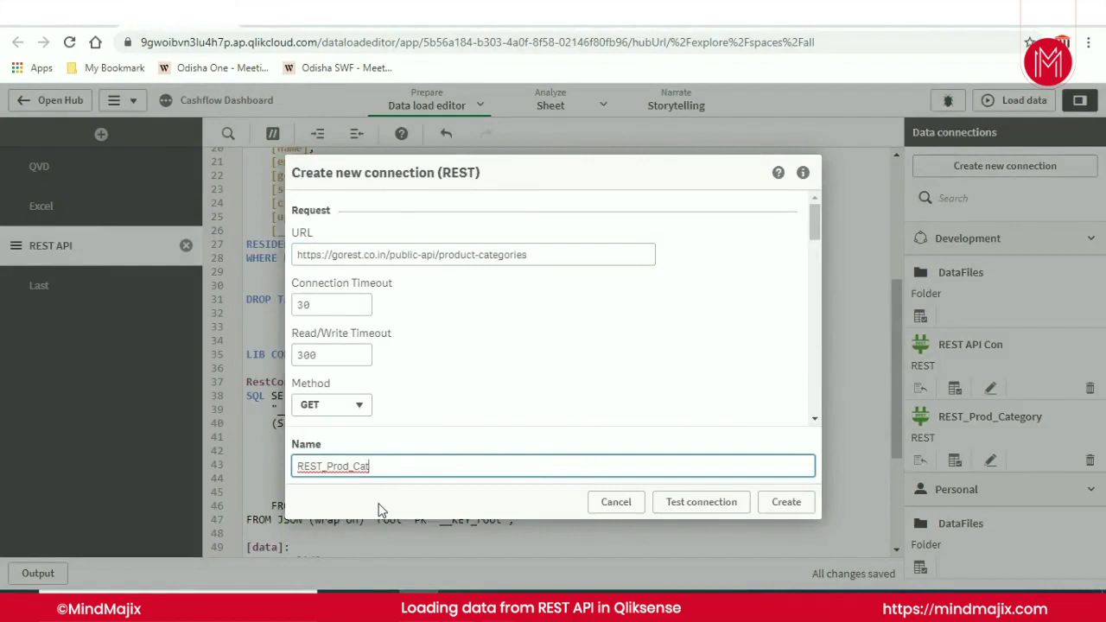
{"action": "left_click", "coordinate": [702, 503]}
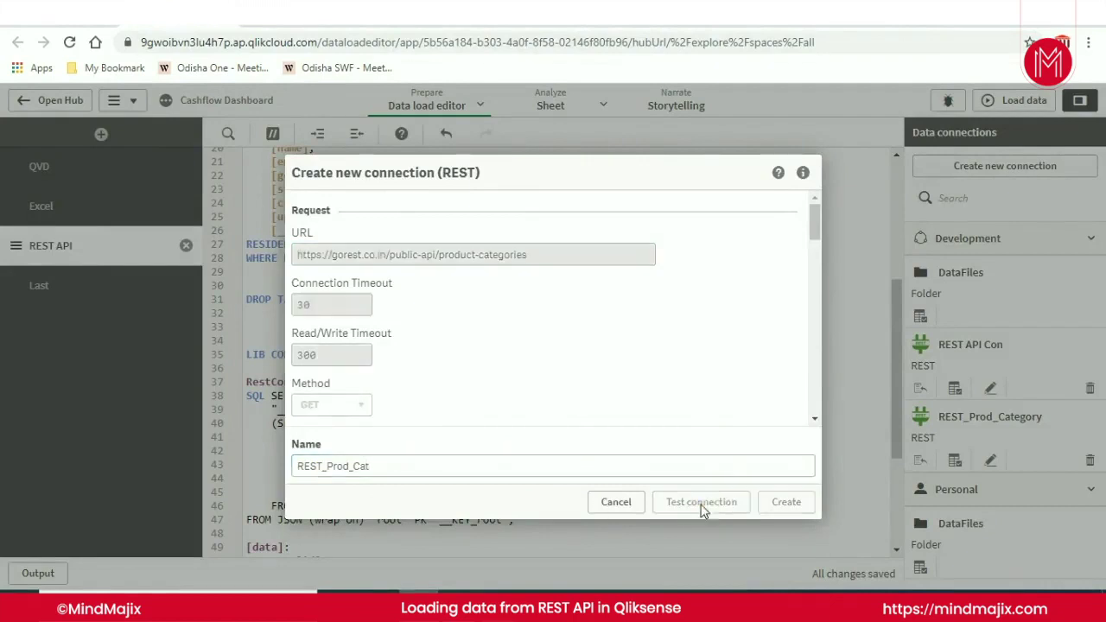
{"action": "left_click", "coordinate": [700, 359]}
{"action": "left_click", "coordinate": [494, 465]}
{"action": "type", "text": "_Rel"}
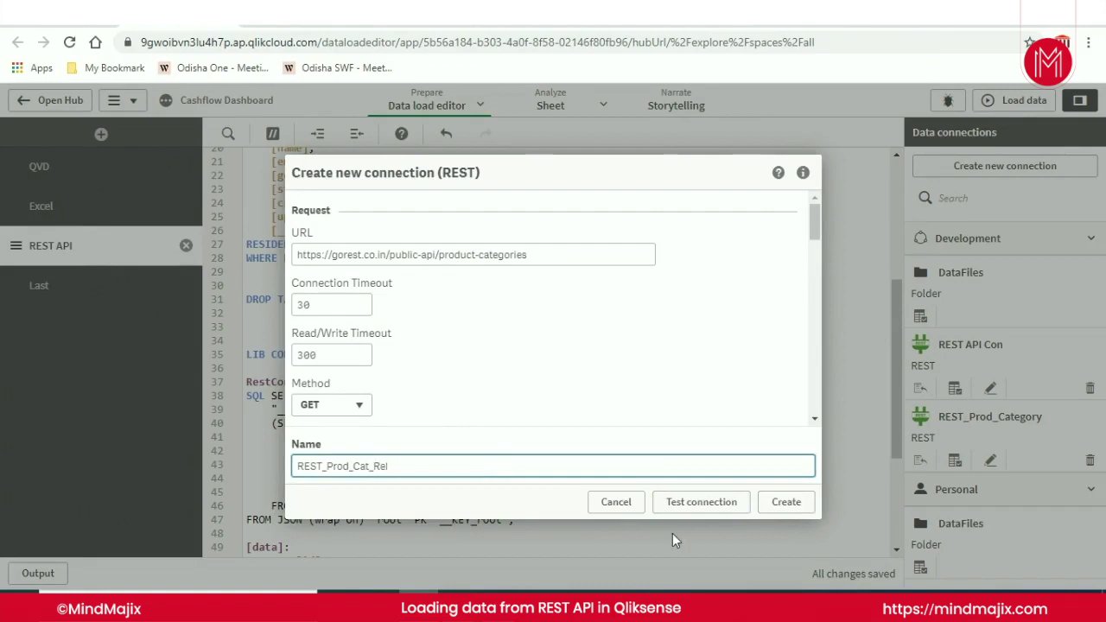
- Test the REST_Prod_Cat_Rel connection and create it
{"action": "left_click", "coordinate": [710, 500]}
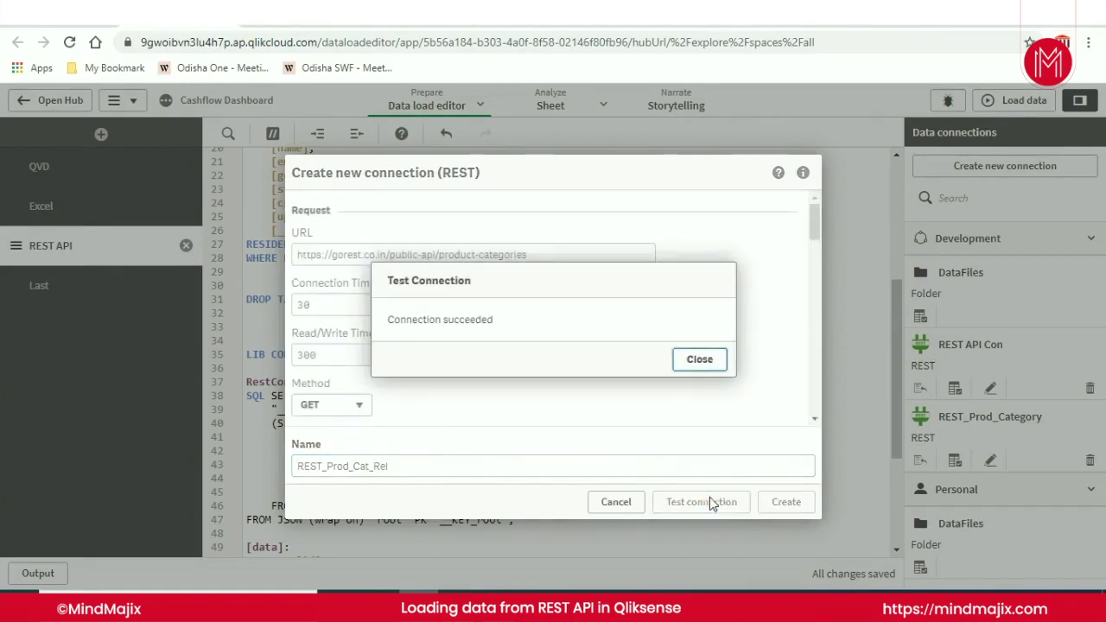
{"action": "left_click", "coordinate": [700, 359]}
{"action": "left_click", "coordinate": [776, 507]}
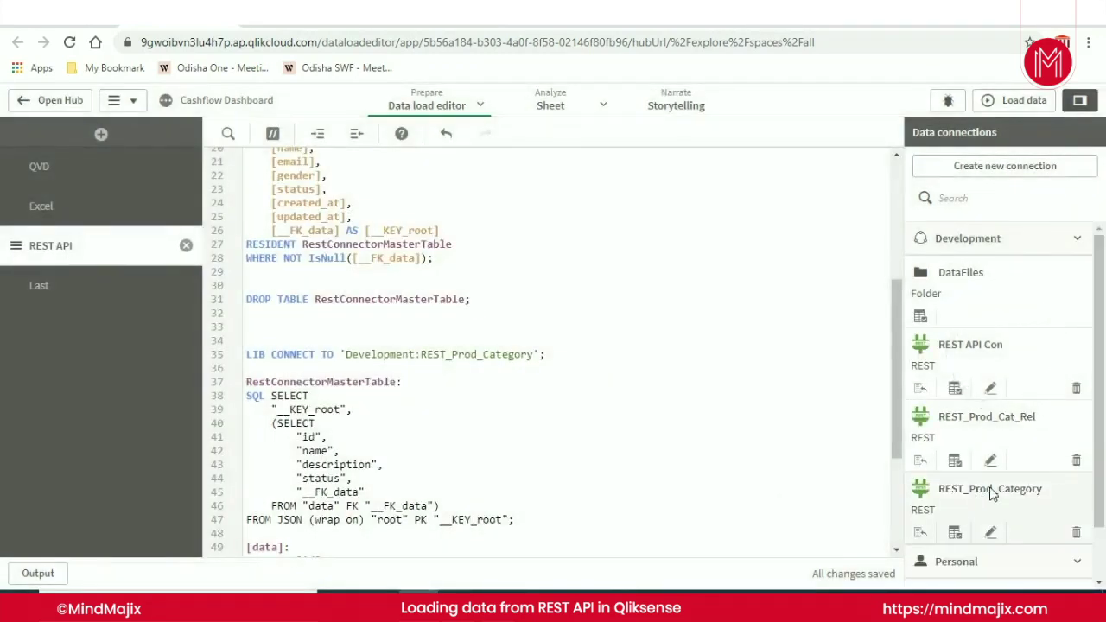
- Insert the load script for the data table with all its fields from REST_Prod_Cat_Rel above the REST_Prod_Category connection statement
{"action": "left_click", "coordinate": [477, 398]}
{"action": "left_click", "coordinate": [496, 327]}
{"action": "scroll", "coordinate": [556, 353], "scroll_direction": "down", "scroll_amount": 5}
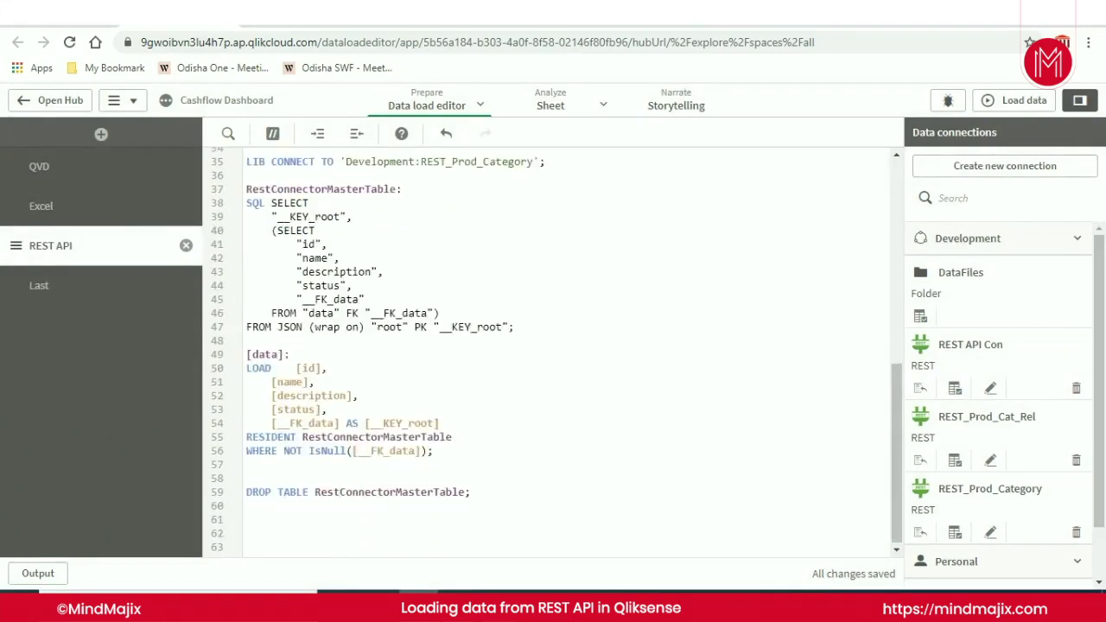
{"action": "left_click", "coordinate": [313, 369]}
{"action": "scroll", "coordinate": [557, 353], "scroll_direction": "up", "scroll_amount": 8}
{"action": "scroll", "coordinate": [557, 353], "scroll_direction": "down", "scroll_amount": 8}
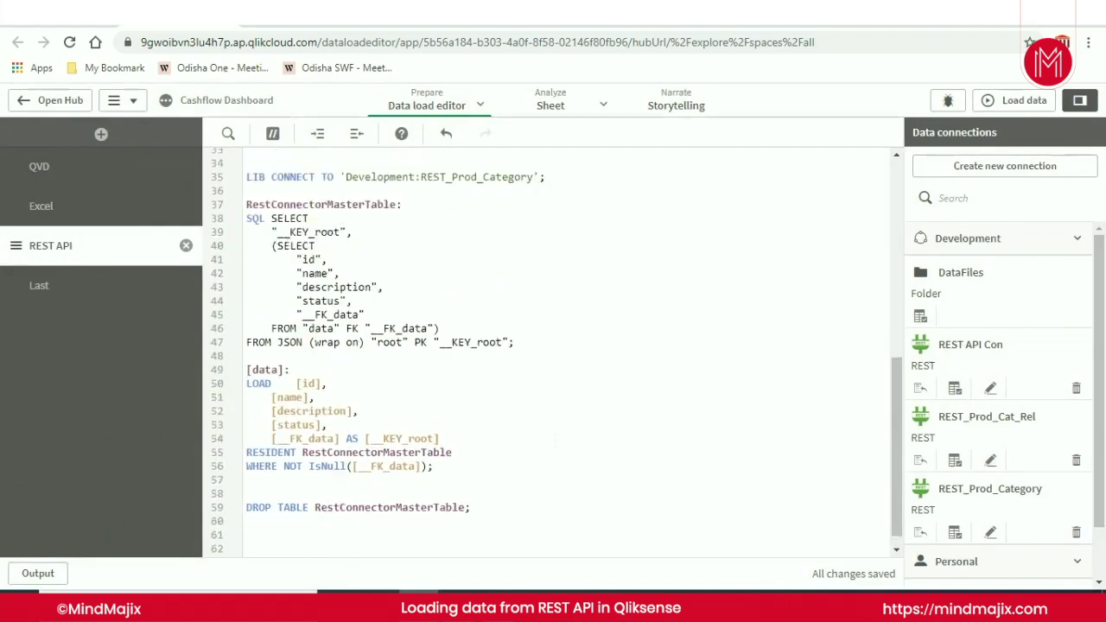
{"action": "scroll", "coordinate": [556, 353], "scroll_direction": "up", "scroll_amount": 2}
{"action": "left_click", "coordinate": [323, 214]}
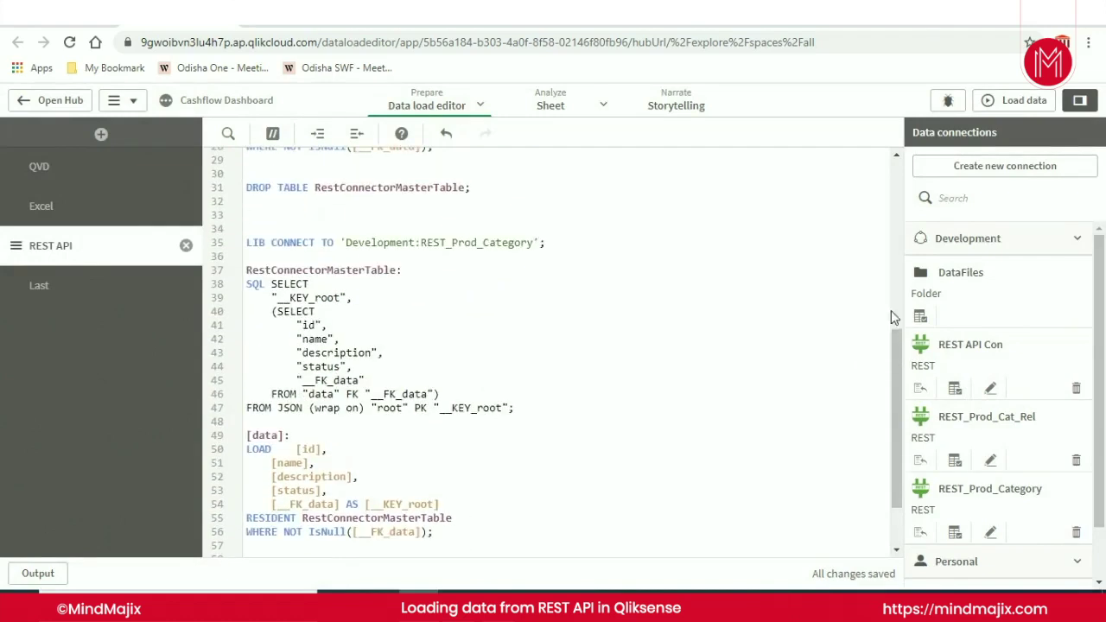
{"action": "left_click", "coordinate": [955, 531]}
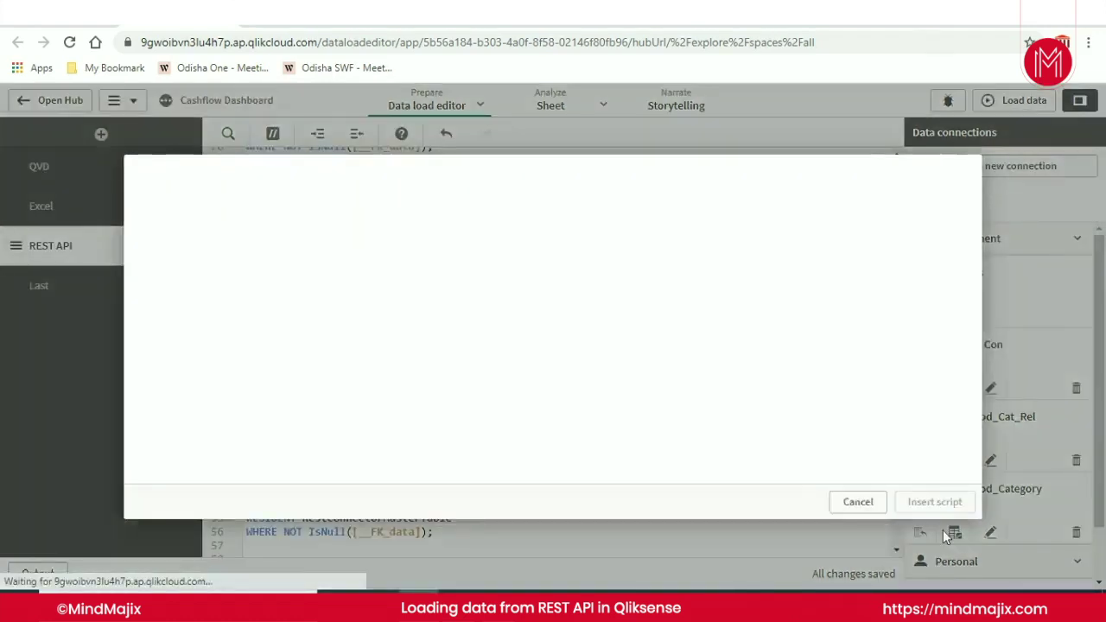
{"action": "key", "text": "Escape"}
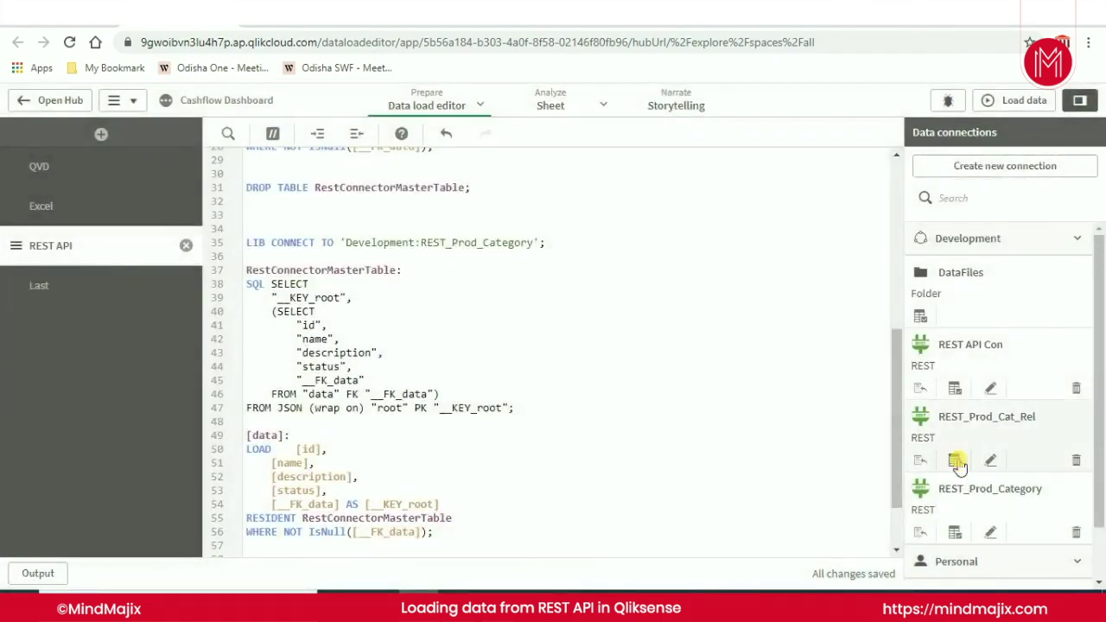
{"action": "left_click", "coordinate": [956, 460]}
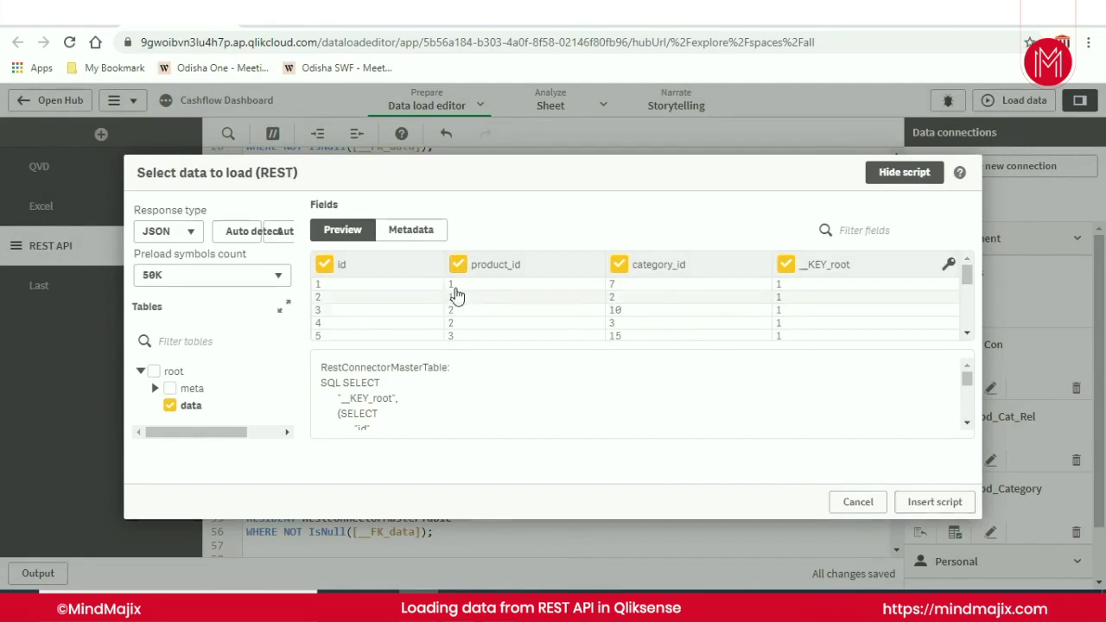
{"action": "left_click", "coordinate": [936, 508]}
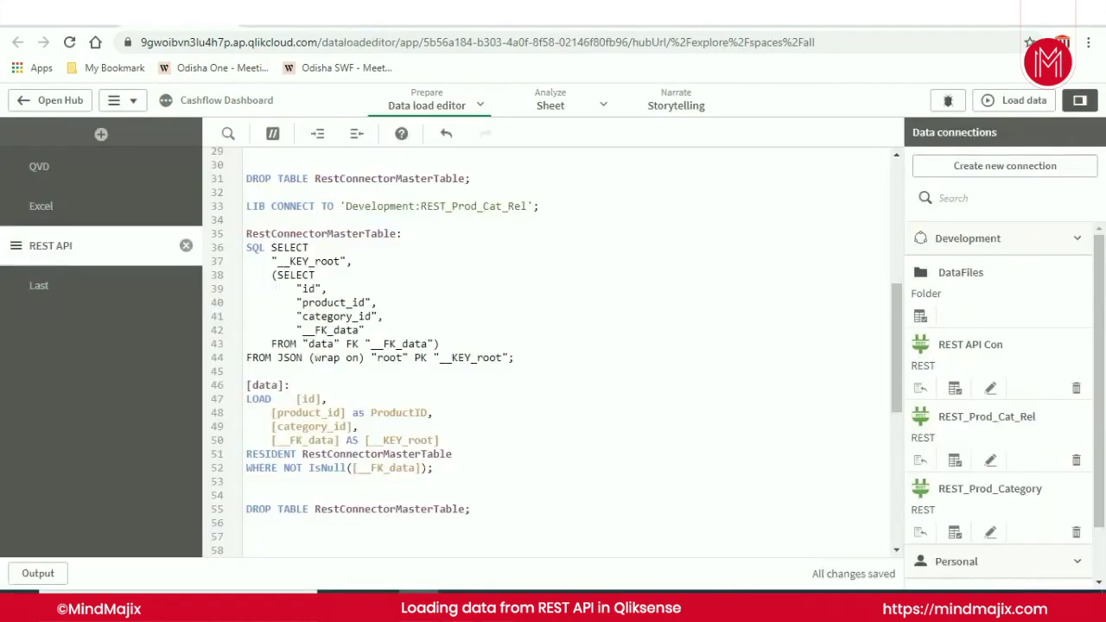
- Alias product_id as ProductID in the REST_Prod_Cat_Rel load statement and check the fields in the REST_Prod_Category script below it
{"action": "left_click", "coordinate": [416, 413]}
{"action": "scroll", "coordinate": [553, 354], "scroll_direction": "down", "scroll_amount": 3}
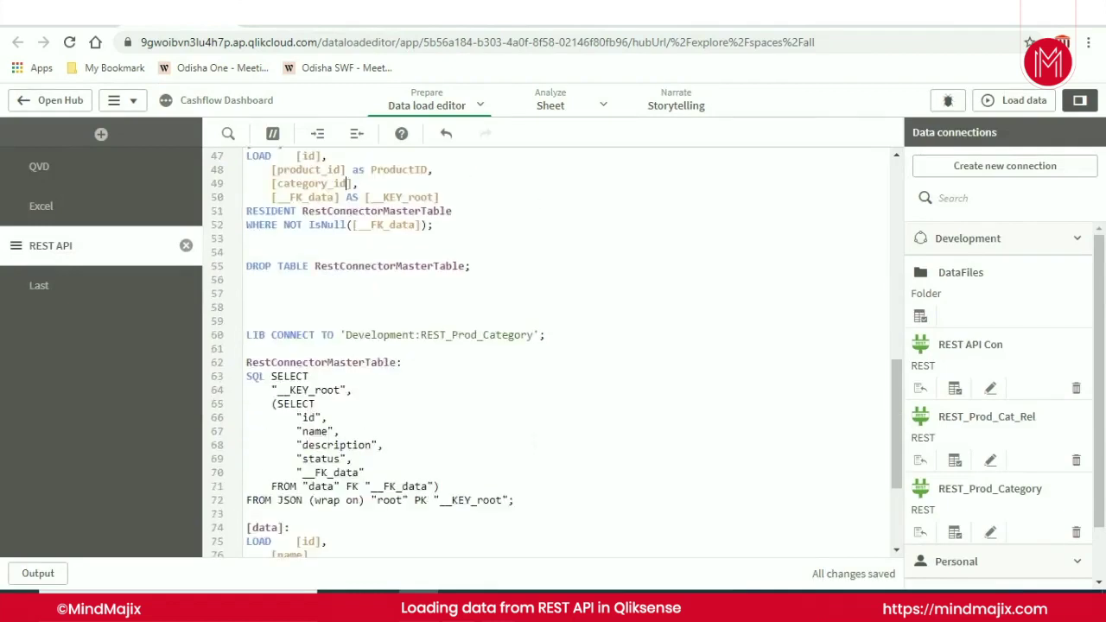
{"action": "scroll", "coordinate": [554, 354], "scroll_direction": "down", "scroll_amount": 2}
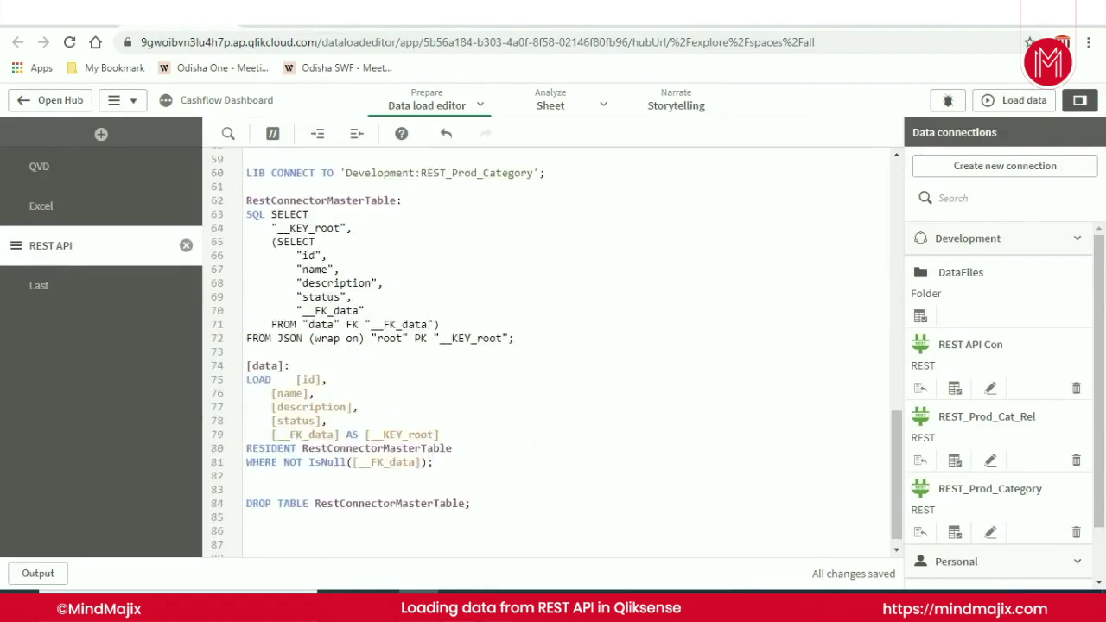
{"action": "left_click", "coordinate": [350, 383]}
{"action": "scroll", "coordinate": [553, 354], "scroll_direction": "up", "scroll_amount": 3}
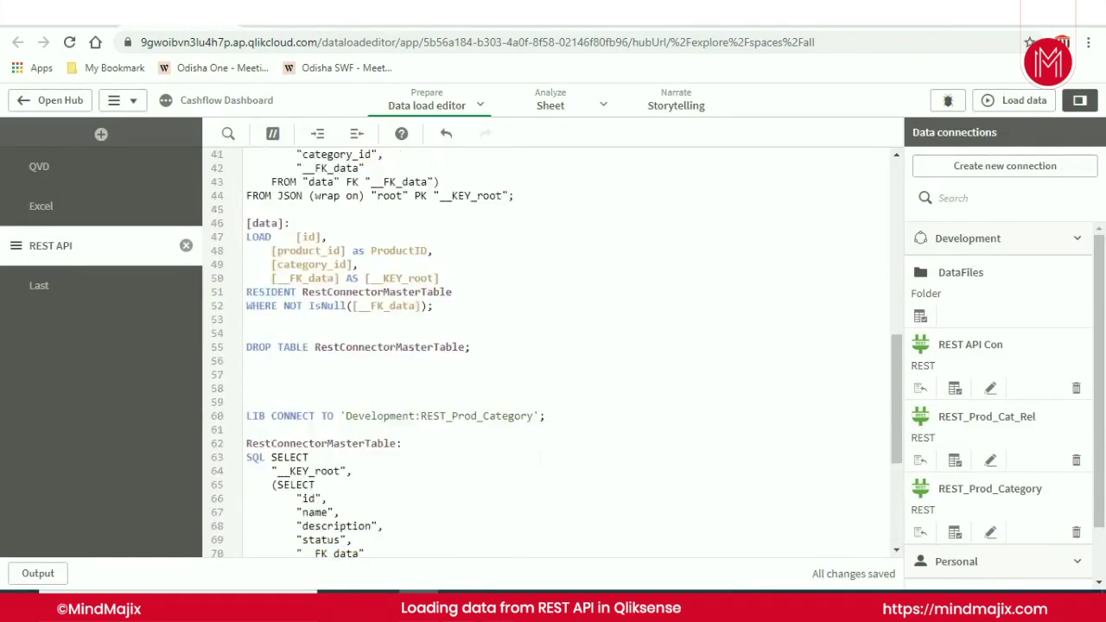
{"action": "scroll", "coordinate": [553, 355], "scroll_direction": "down", "scroll_amount": 2}
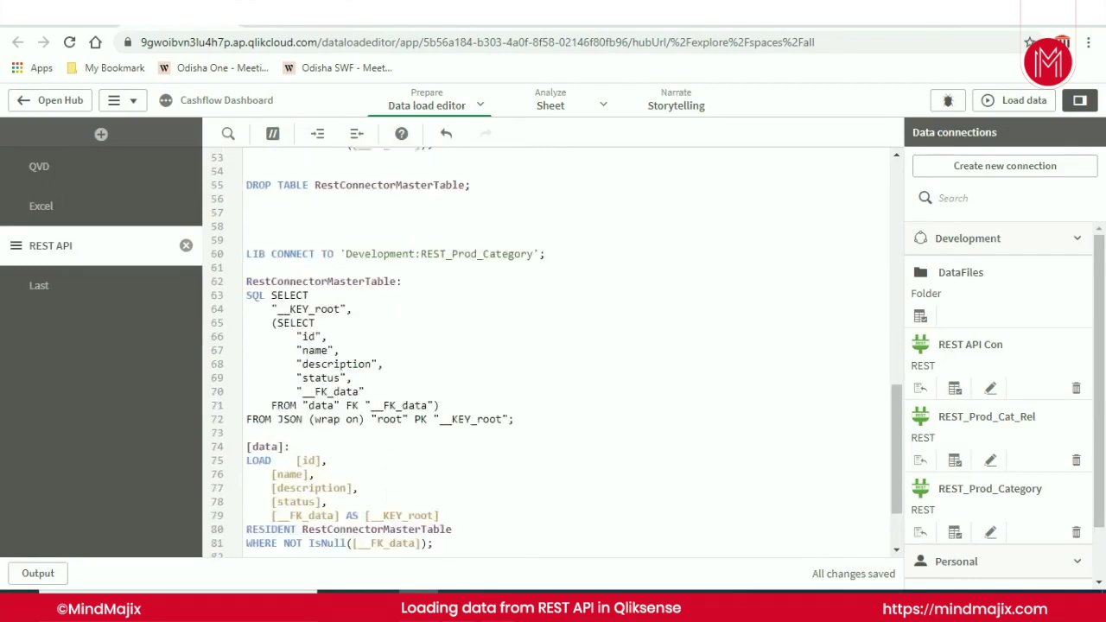
{"action": "left_click", "coordinate": [505, 488]}
- Load the data with the category and relation scripts included and check the load progress log
{"action": "left_click", "coordinate": [1000, 102]}
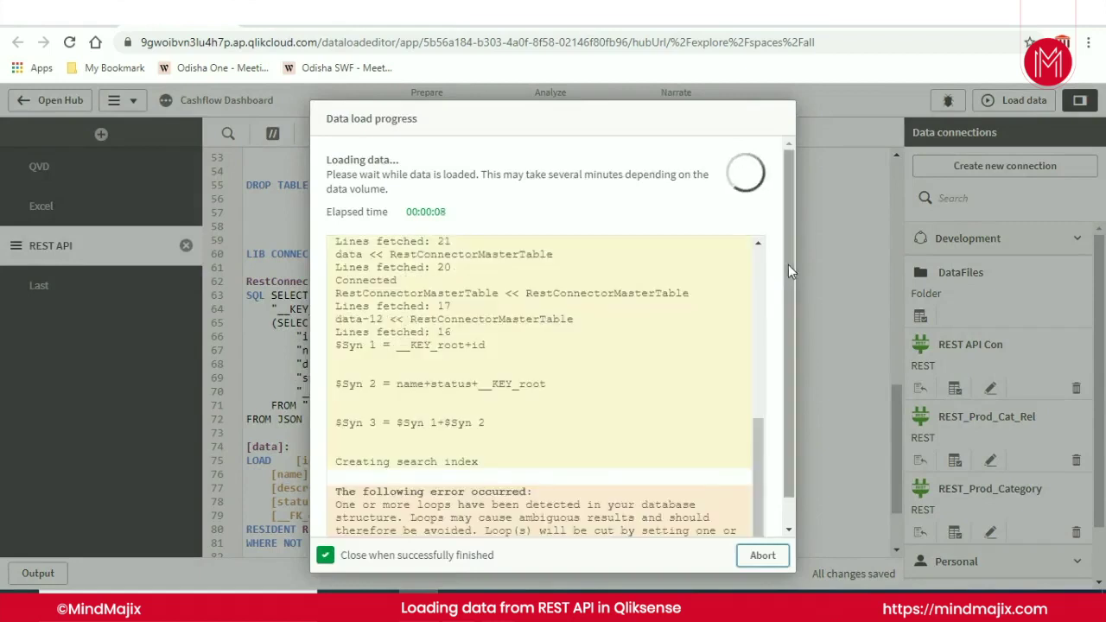
{"action": "left_click_drag", "start_coordinate": [789, 265], "coordinate": [772, 452]}
{"action": "left_click", "coordinate": [764, 556]}
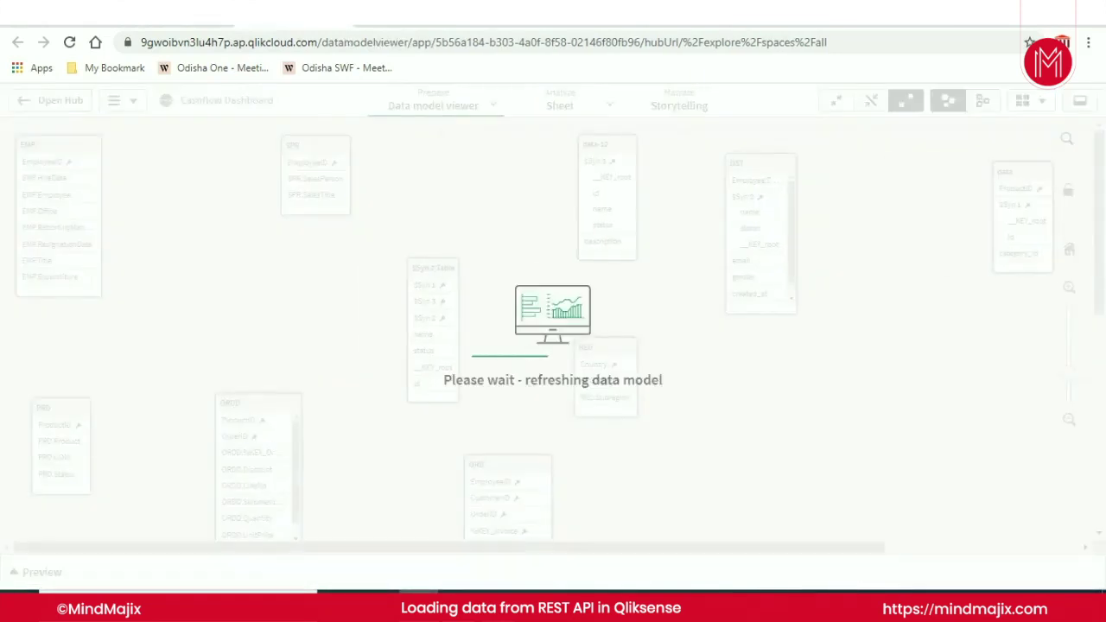
- Refresh the data model and move the data, ORD and ORDD tables apart to examine their associations
{"action": "left_click", "coordinate": [793, 182]}
{"action": "left_click_drag", "start_coordinate": [492, 141], "coordinate": [684, 152]}
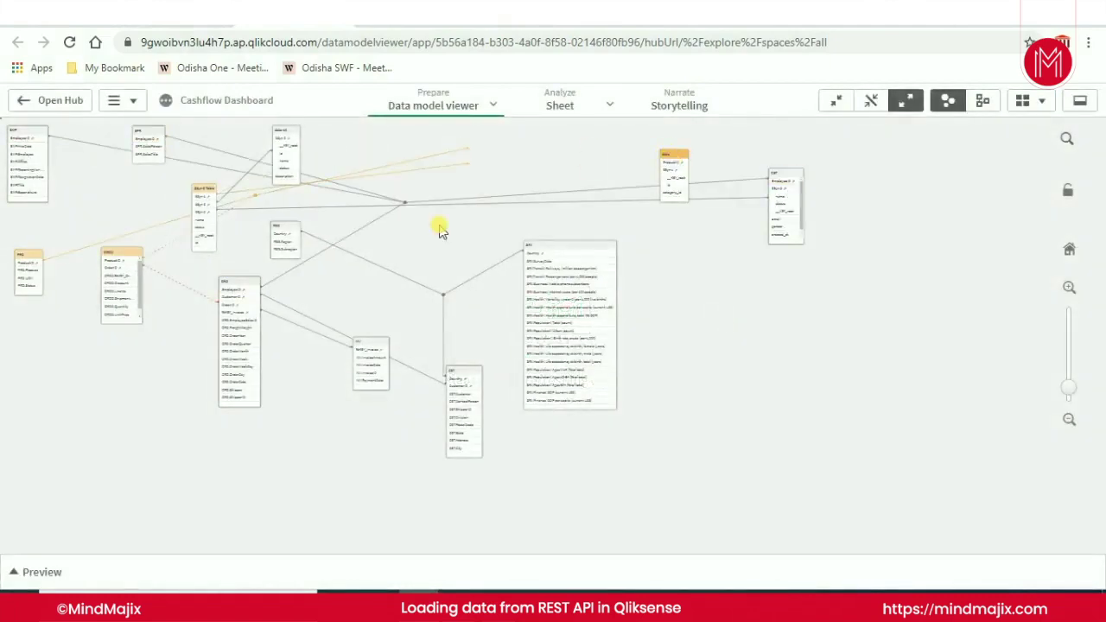
{"action": "left_click", "coordinate": [231, 294]}
{"action": "left_click_drag", "start_coordinate": [231, 294], "coordinate": [263, 393]}
{"action": "left_click_drag", "start_coordinate": [125, 272], "coordinate": [132, 378]}
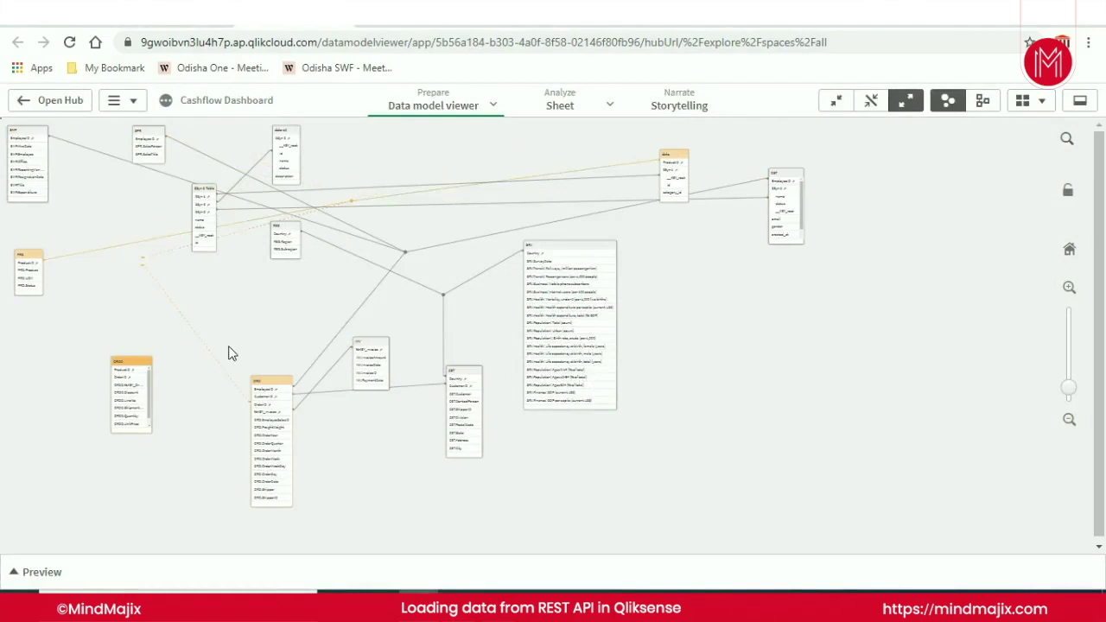
{"action": "left_click", "coordinate": [291, 240]}
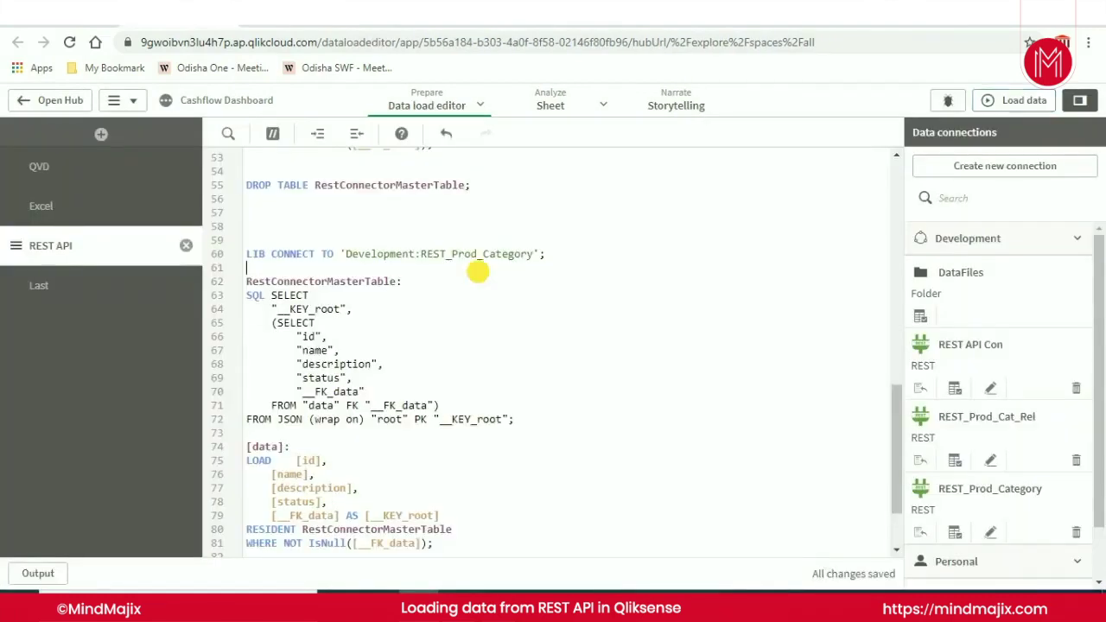
- Delete all script below the DST table's WHERE clause, including both product-category blocks, and reload the data
{"action": "scroll", "coordinate": [476, 272], "scroll_direction": "up", "scroll_amount": 8}
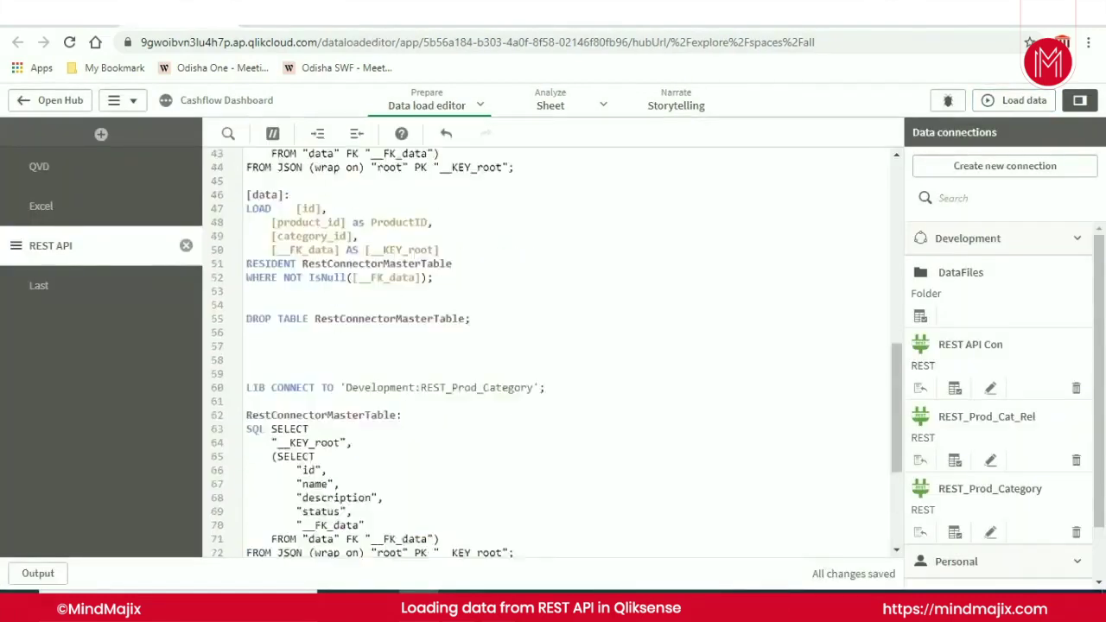
{"action": "scroll", "coordinate": [556, 350], "scroll_direction": "up", "scroll_amount": 2}
{"action": "left_click", "coordinate": [361, 233]}
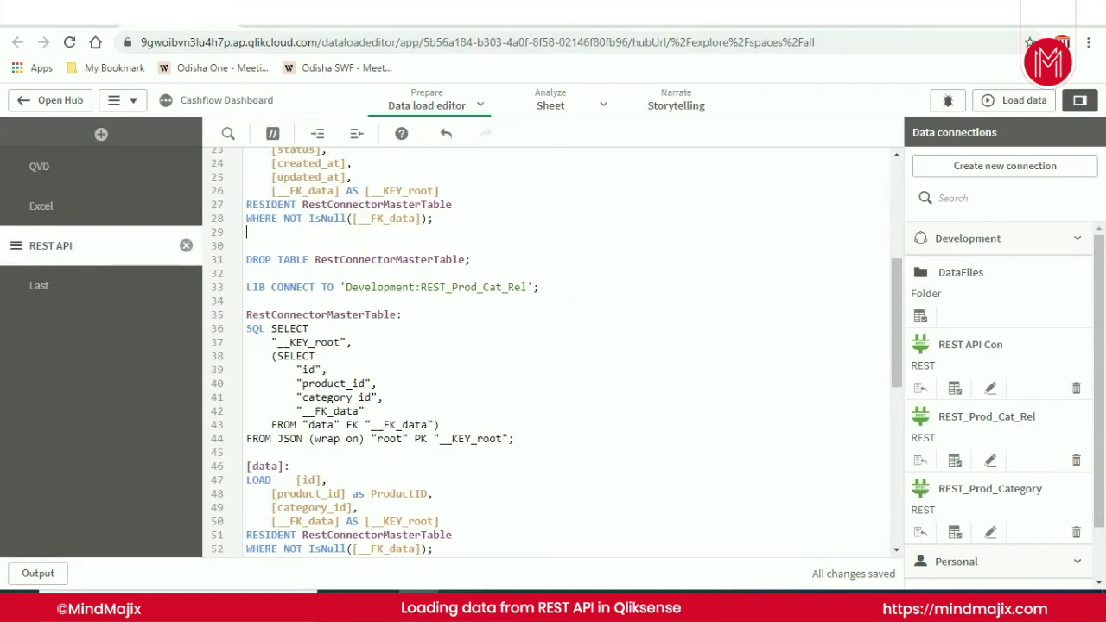
{"action": "key", "text": "ctrl+shift+End"}
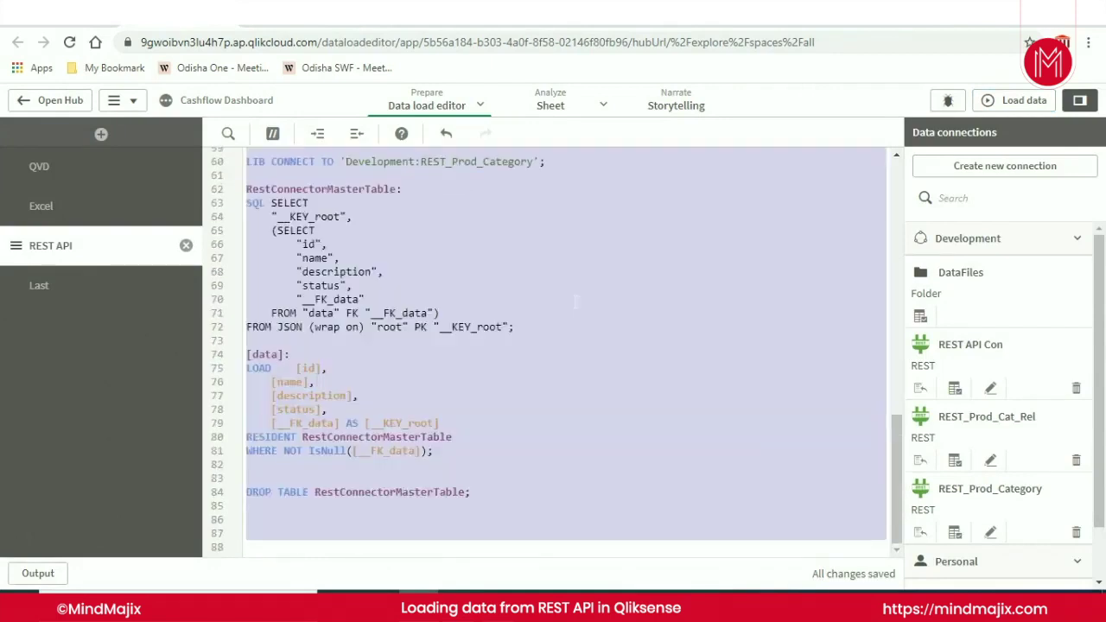
{"action": "key", "text": "Delete"}
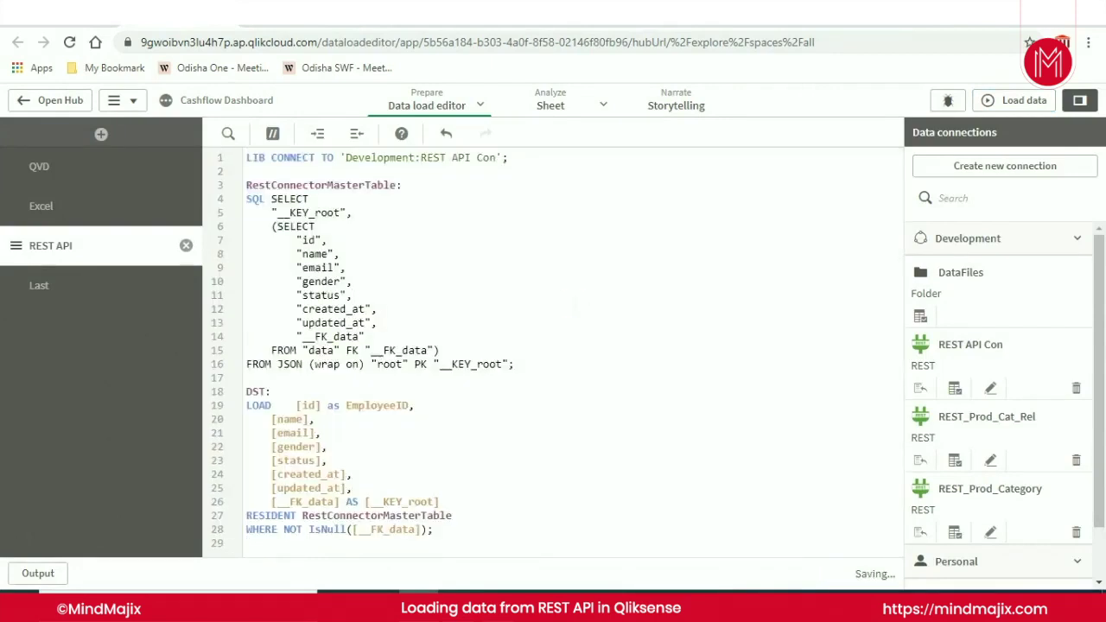
{"action": "left_click", "coordinate": [1020, 102]}
{"action": "left_click", "coordinate": [488, 535]}
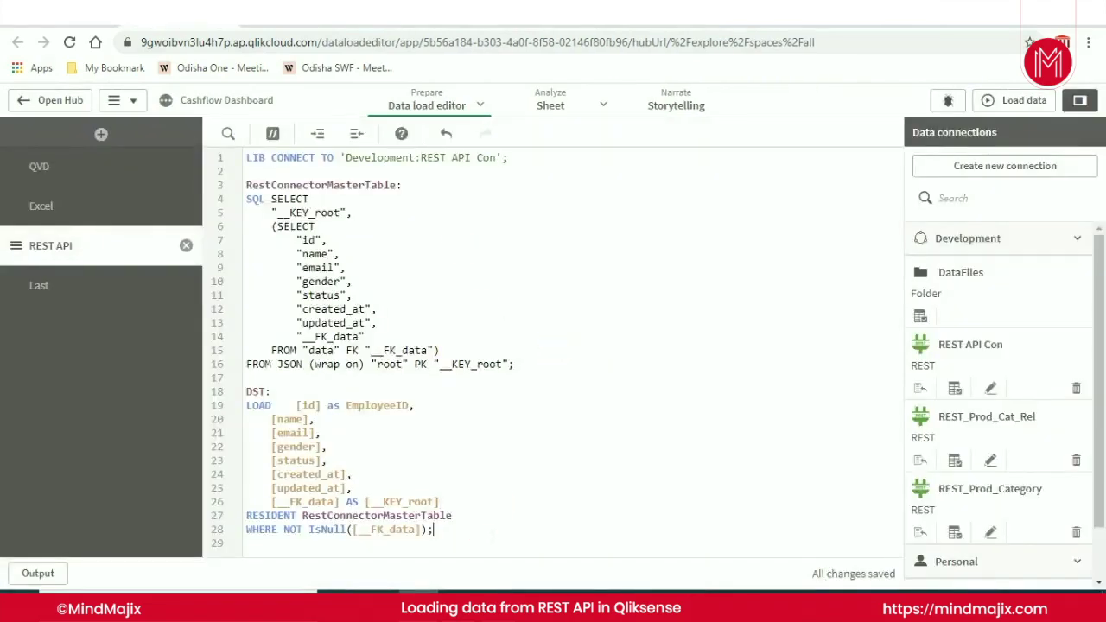
- Delete the REST_Prod_Cat_Rel and REST_Prod_Category data connections
{"action": "left_click", "coordinate": [1076, 460]}
{"action": "left_click", "coordinate": [717, 381]}
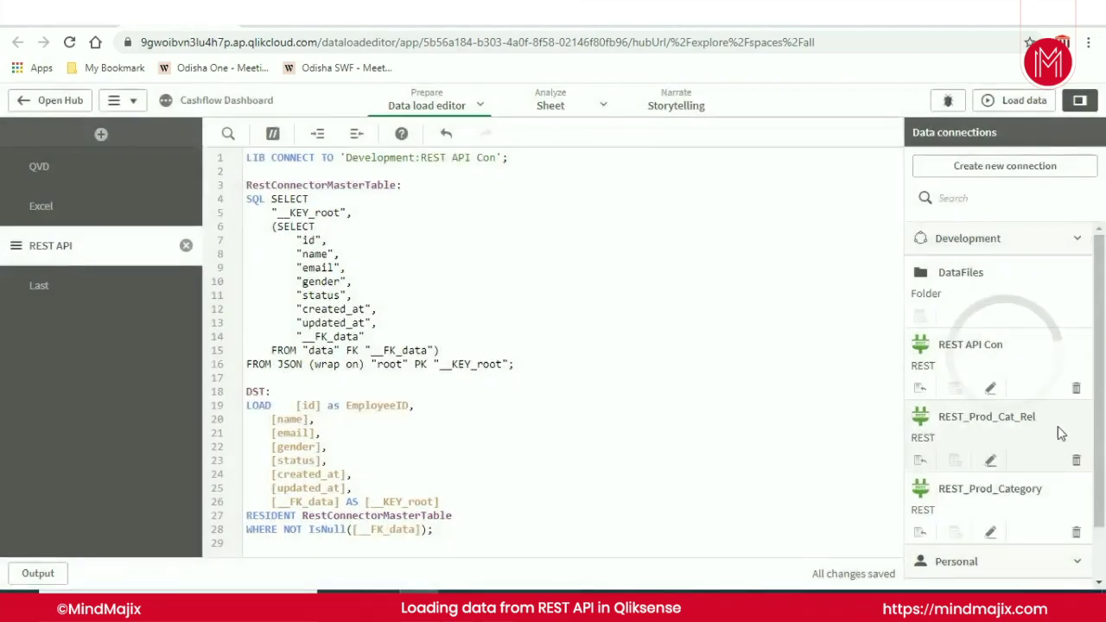
{"action": "left_click", "coordinate": [1090, 460]}
{"action": "left_click", "coordinate": [714, 378]}
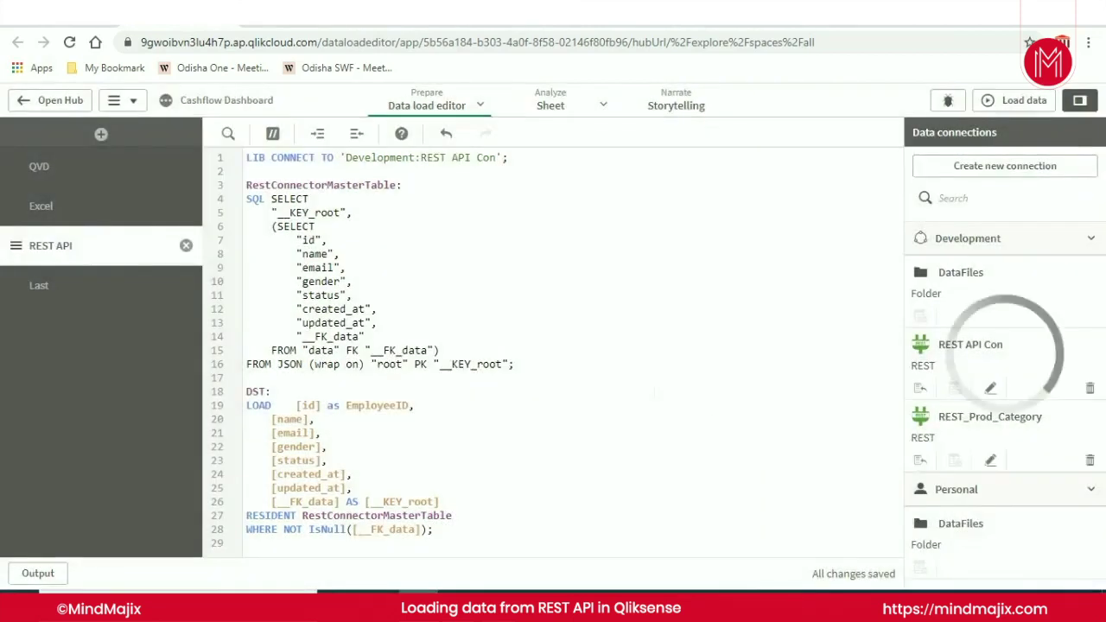
- Reload the app's data with only the REST API Con script and review the load log for synthetic keys
{"action": "left_click", "coordinate": [621, 326]}
{"action": "left_click", "coordinate": [402, 413]}
{"action": "left_click", "coordinate": [1016, 100]}
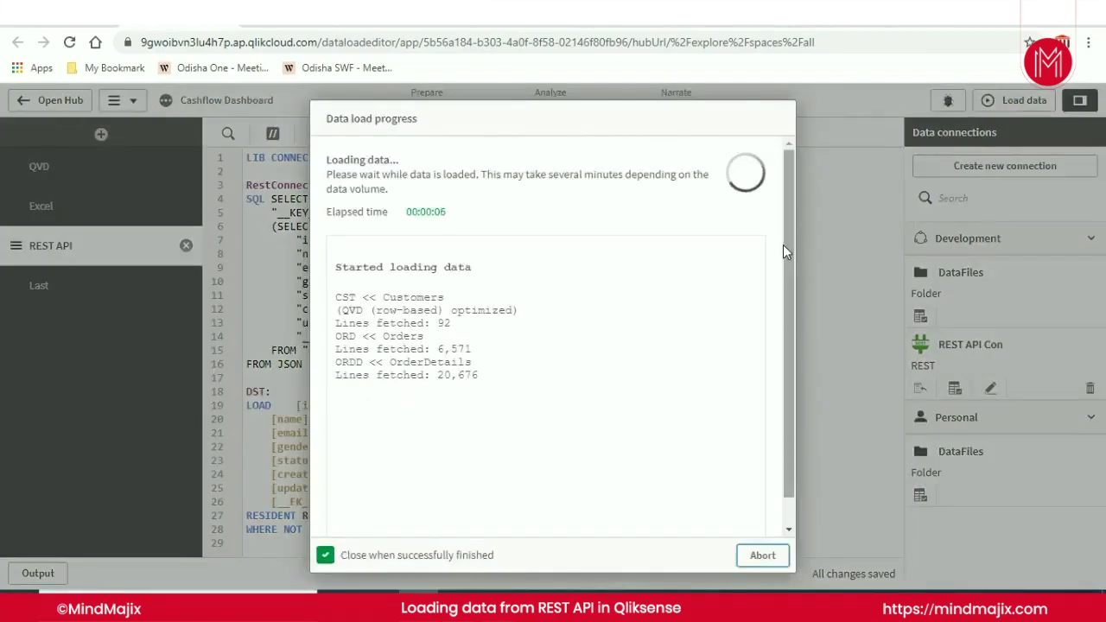
{"action": "left_click_drag", "start_coordinate": [790, 261], "coordinate": [790, 339]}
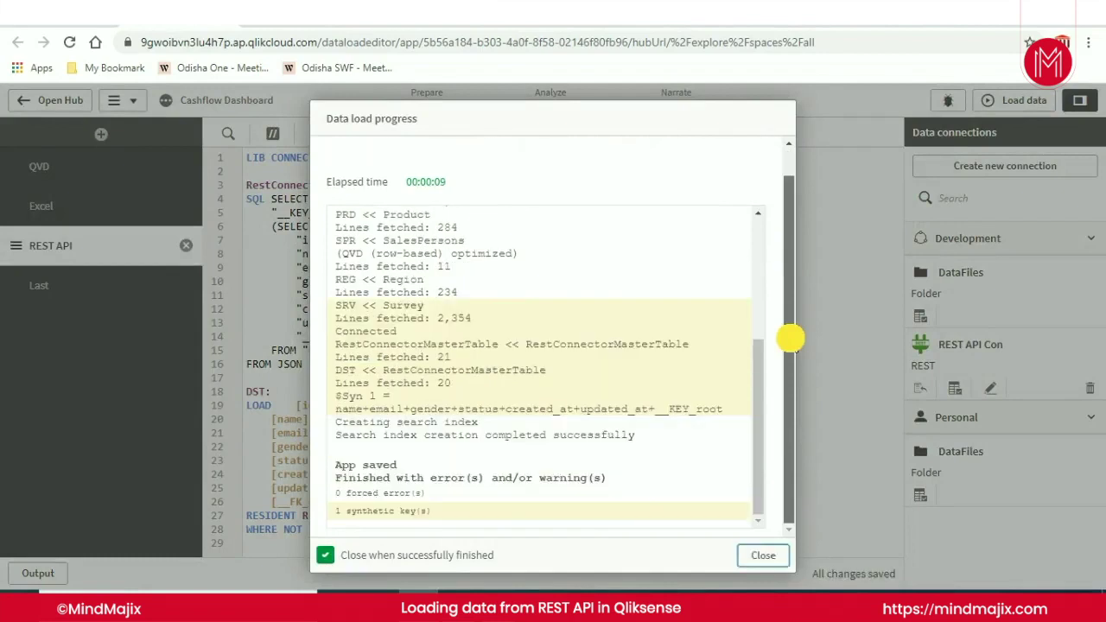
{"action": "key", "text": "Escape"}
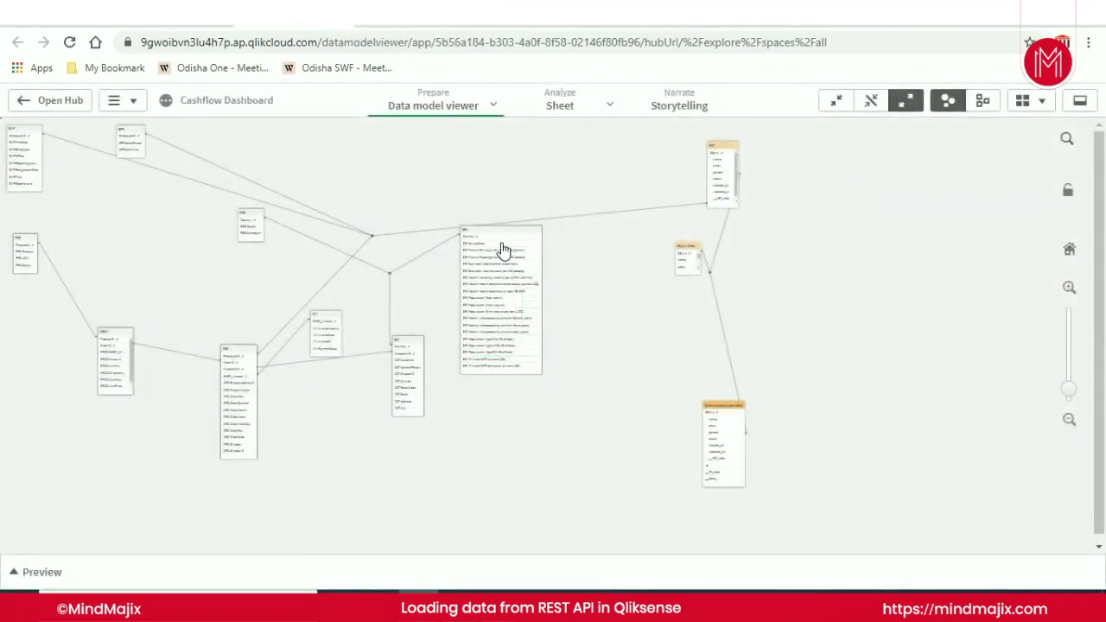
- Rearrange the SRV, DST, $Syn 1 Table and RestConnectorMasterTable tables in the data model and examine the synthetic key linking the REST tables
{"action": "left_click_drag", "start_coordinate": [510, 238], "coordinate": [527, 293]}
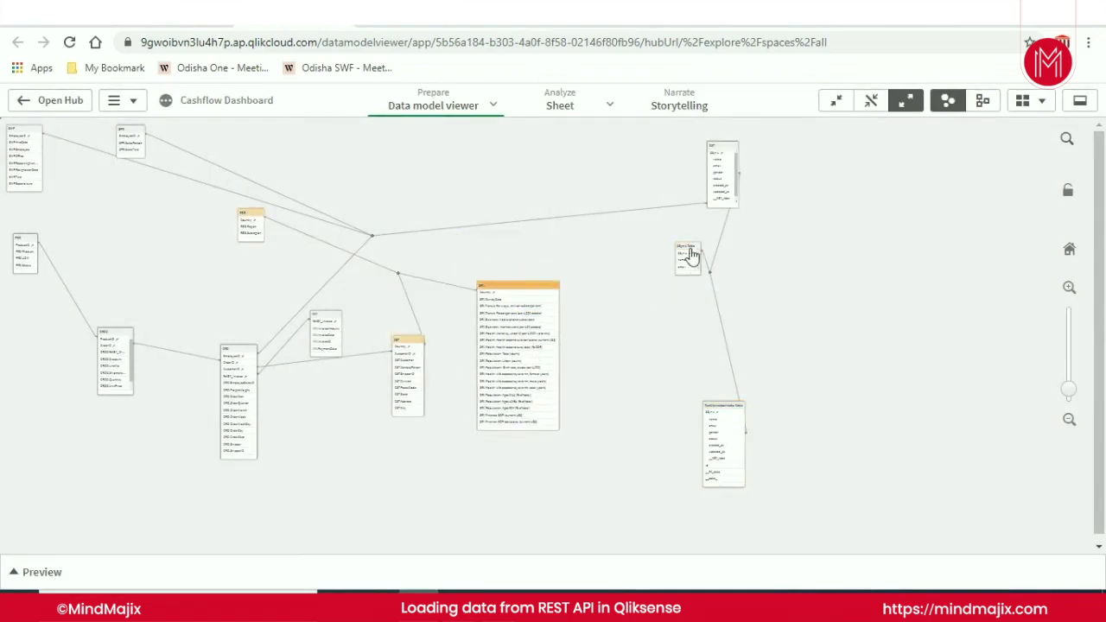
{"action": "left_click", "coordinate": [715, 414]}
{"action": "left_click_drag", "start_coordinate": [1072, 390], "coordinate": [1072, 383]}
{"action": "left_click_drag", "start_coordinate": [833, 547], "coordinate": [1003, 546]}
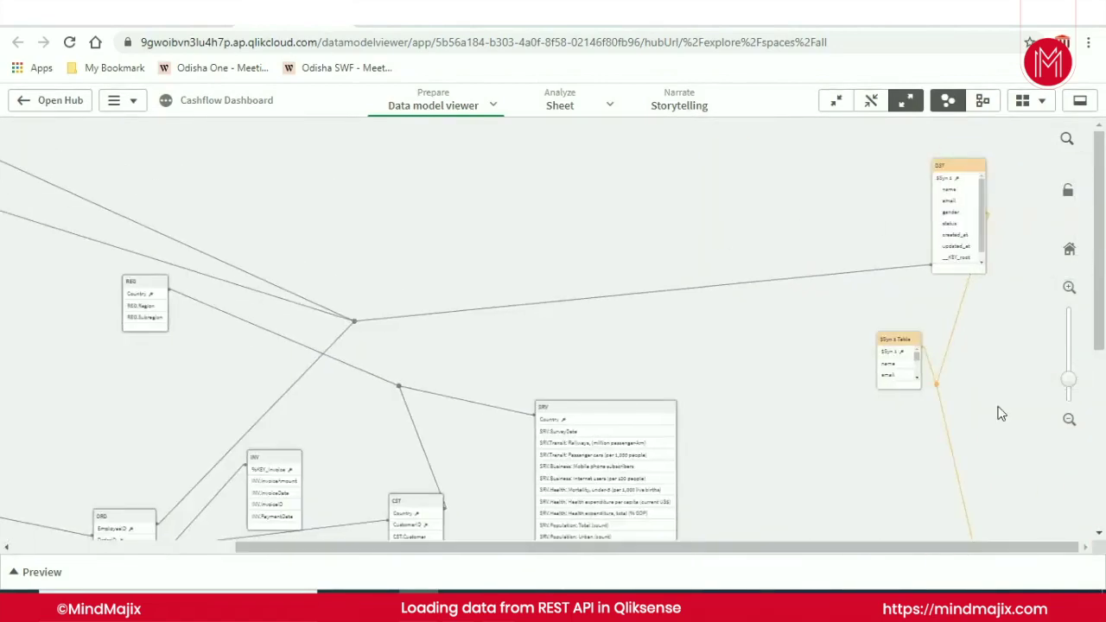
{"action": "scroll", "coordinate": [1064, 393], "scroll_direction": "down", "scroll_amount": 5}
{"action": "left_click_drag", "start_coordinate": [977, 384], "coordinate": [804, 212]}
{"action": "scroll", "coordinate": [1098, 285], "scroll_direction": "up", "scroll_amount": 2}
{"action": "scroll", "coordinate": [1098, 286], "scroll_direction": "up", "scroll_amount": 2}
{"action": "left_click_drag", "start_coordinate": [904, 229], "coordinate": [974, 267]}
{"action": "scroll", "coordinate": [1103, 394], "scroll_direction": "up", "scroll_amount": 2}
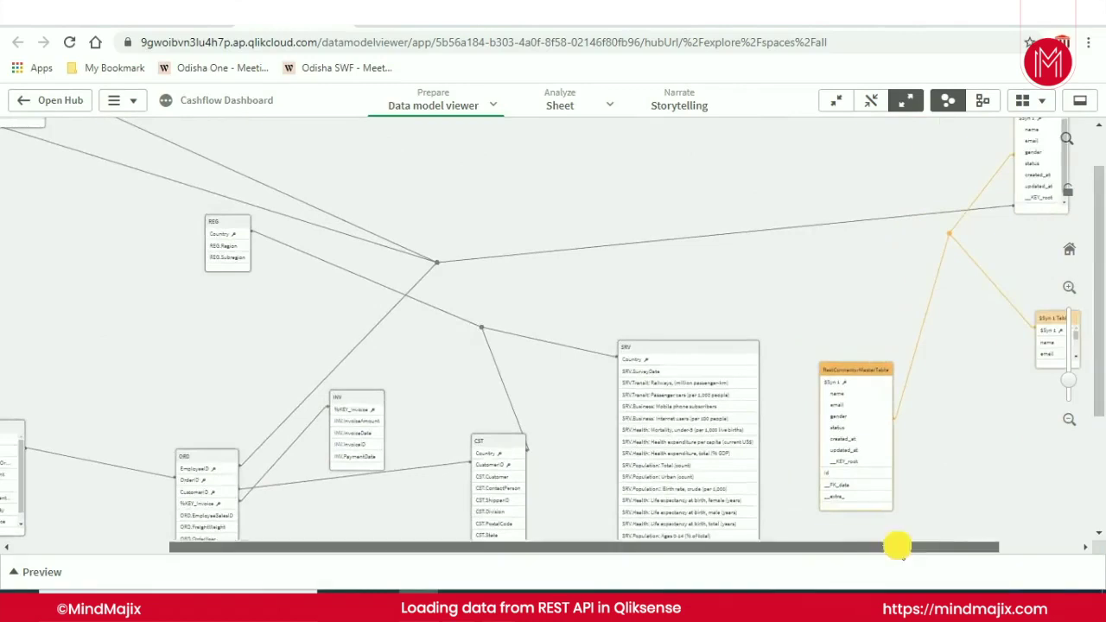
{"action": "left_click_drag", "start_coordinate": [902, 548], "coordinate": [951, 548]}
{"action": "scroll", "coordinate": [946, 173], "scroll_direction": "up", "scroll_amount": 2}
{"action": "left_click_drag", "start_coordinate": [946, 173], "coordinate": [654, 184]}
{"action": "left_click_drag", "start_coordinate": [750, 430], "coordinate": [745, 333]}
{"action": "left_click", "coordinate": [49, 573]}
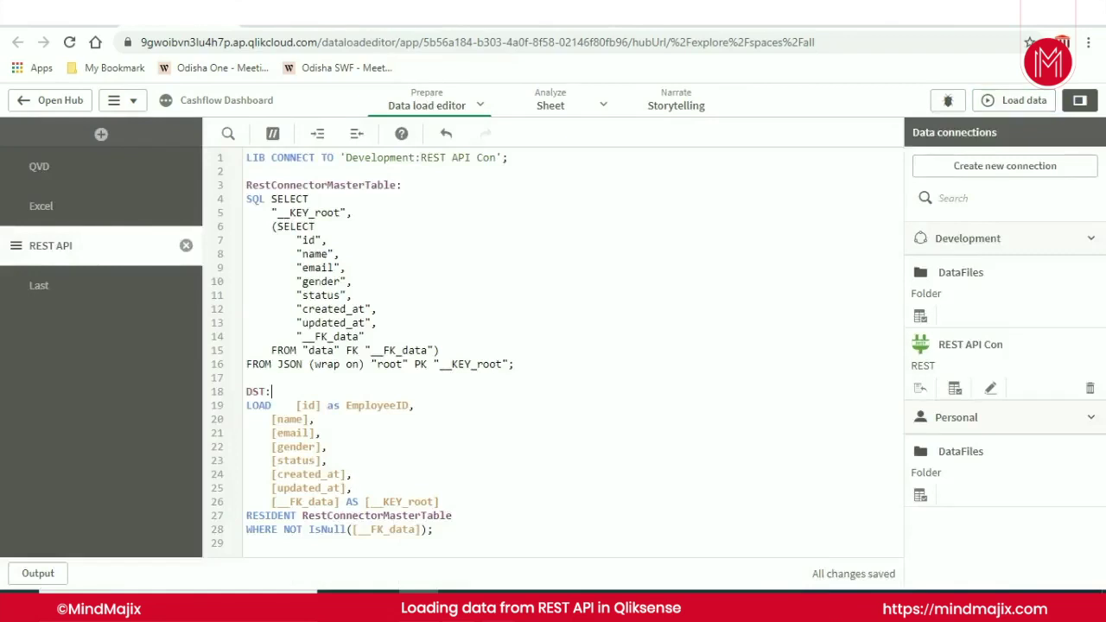
- Add the statement "Drop Table RestConnectorMasterTable;" at the end of the REST API script section, below the DST load
{"action": "key", "text": "Return"}
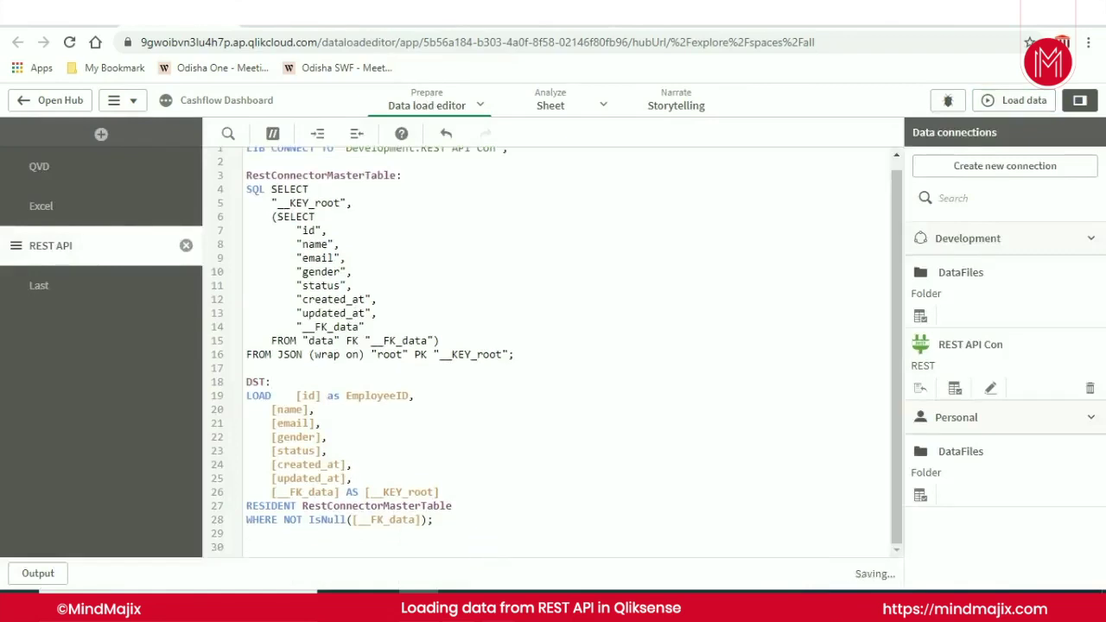
{"action": "double_click", "coordinate": [377, 506]}
{"action": "key", "text": "ctrl+c"}
{"action": "left_click", "coordinate": [249, 547]}
{"action": "key", "text": "Return"}
{"action": "type", "text": "Drop Table"}
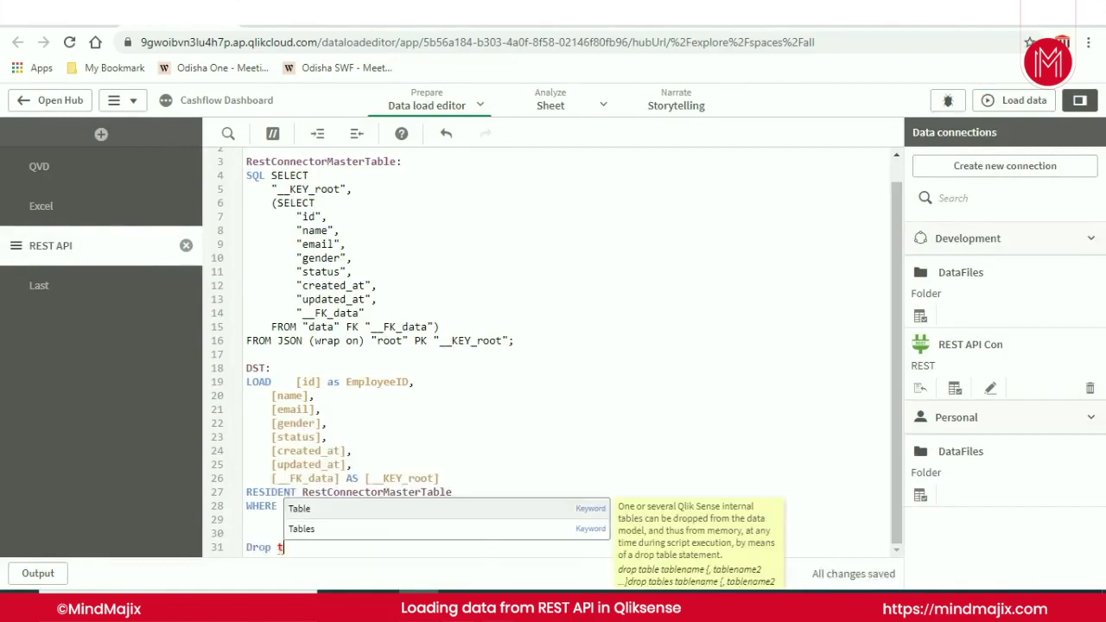
{"action": "key", "text": "ctrl+v"}
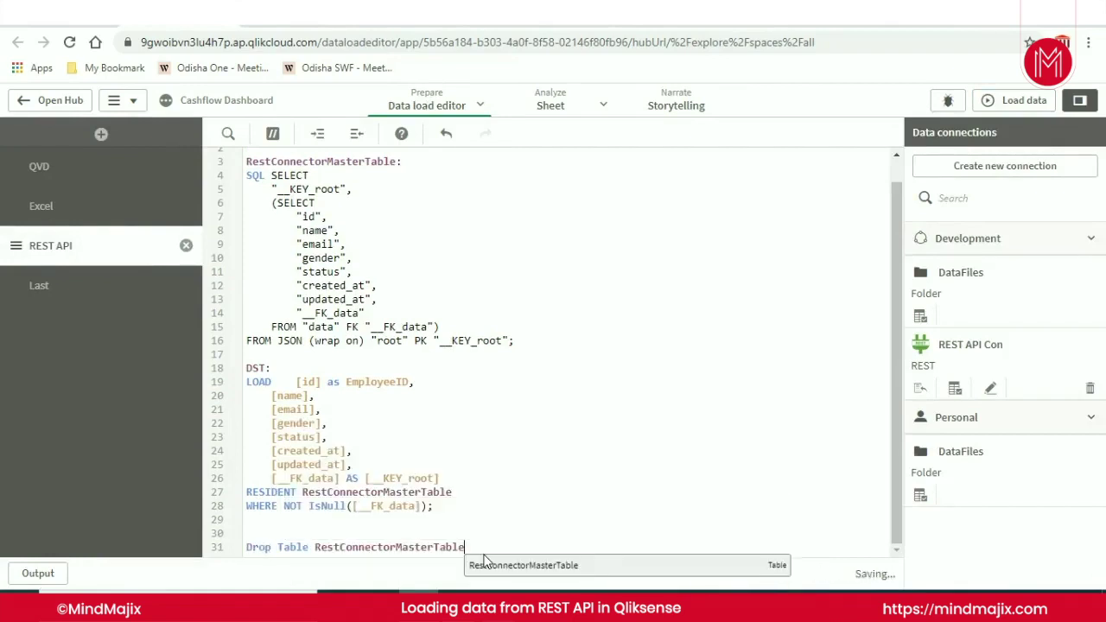
{"action": "type", "text": ";"}
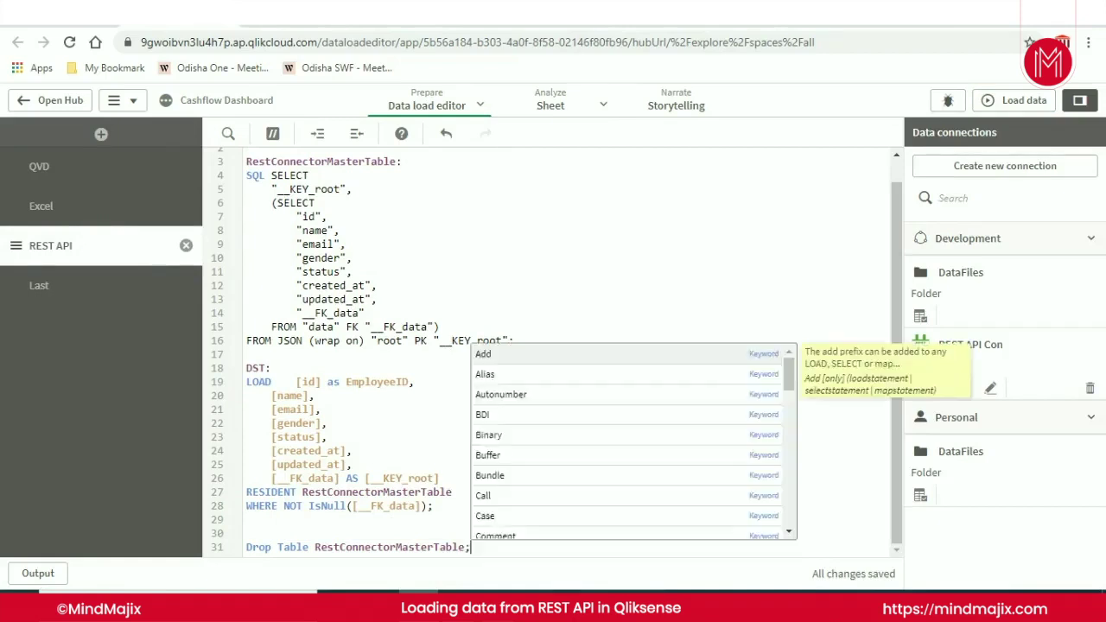
{"action": "left_click", "coordinate": [529, 284]}
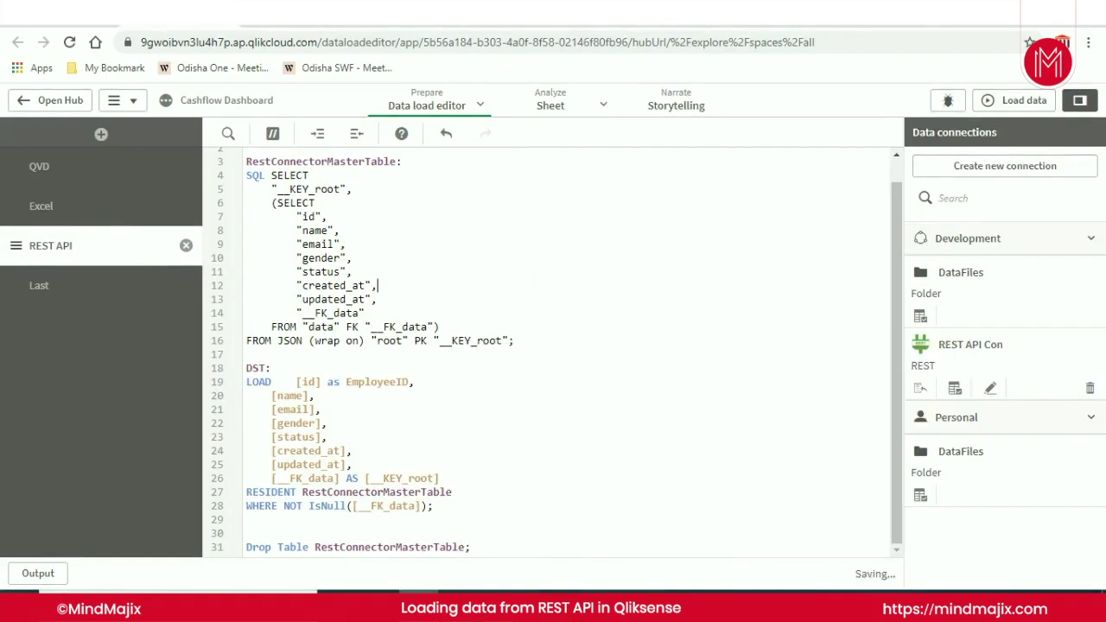
- Reload the app's data, preview the DST table's fields through __KEY_root in the data model, and return to the REST API script
{"action": "left_click", "coordinate": [1026, 102]}
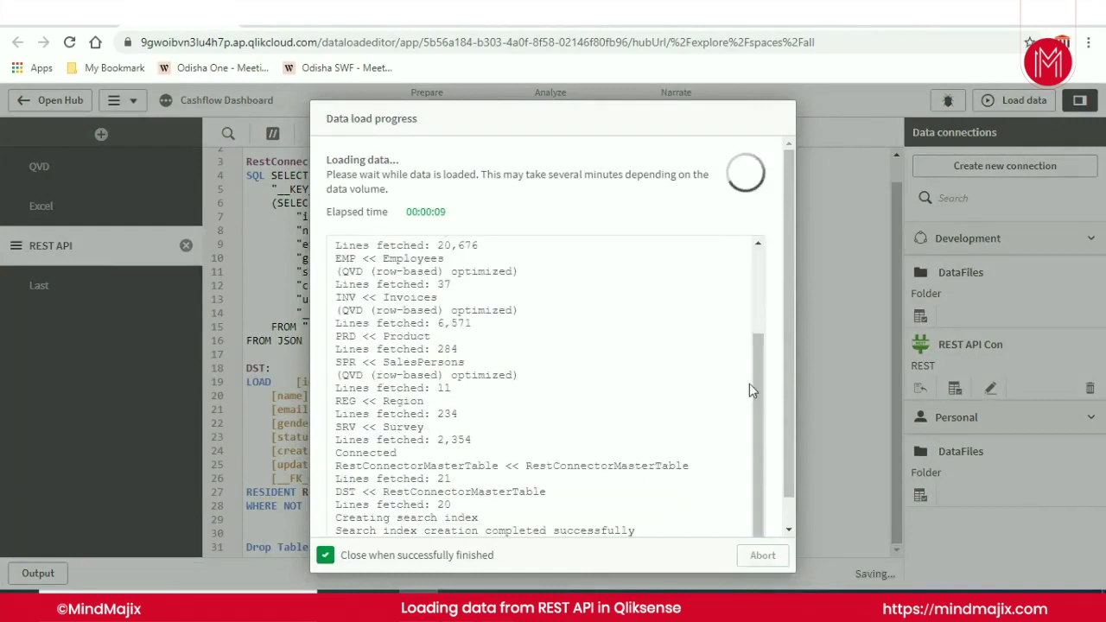
{"action": "left_click", "coordinate": [760, 557]}
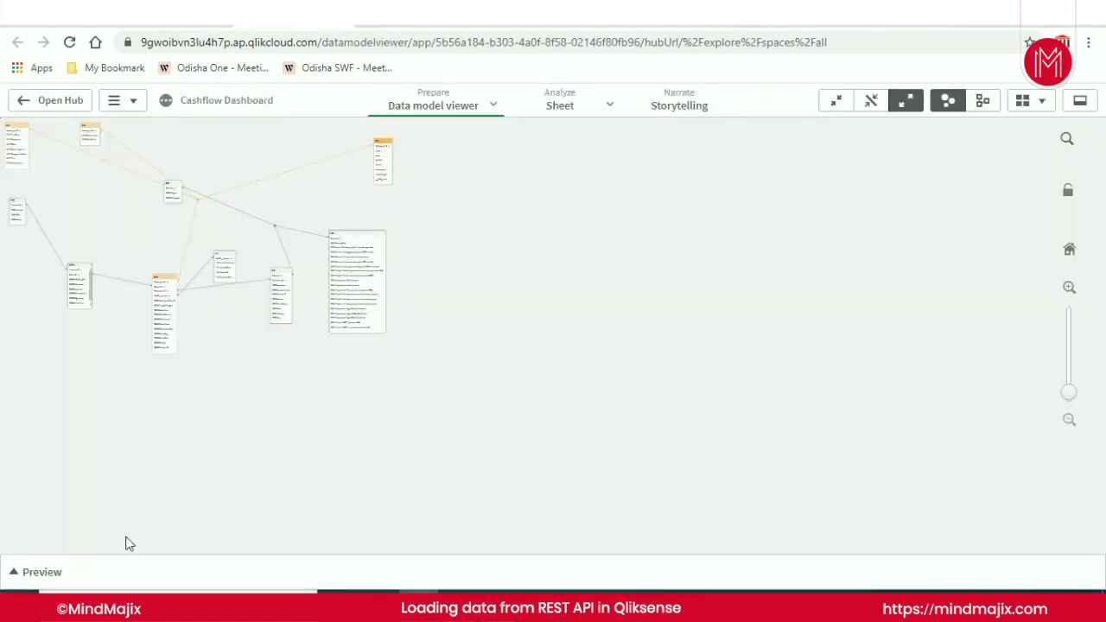
{"action": "left_click", "coordinate": [51, 571]}
{"action": "left_click_drag", "start_coordinate": [821, 582], "coordinate": [990, 581]}
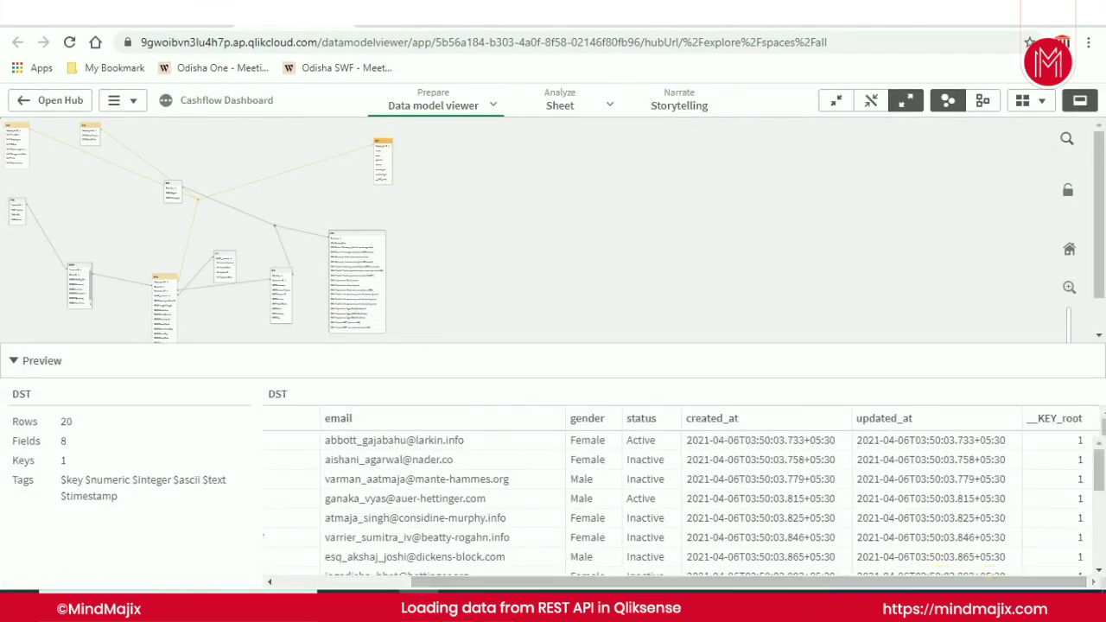
{"action": "left_click", "coordinate": [173, 13]}
{"action": "left_click", "coordinate": [583, 358]}
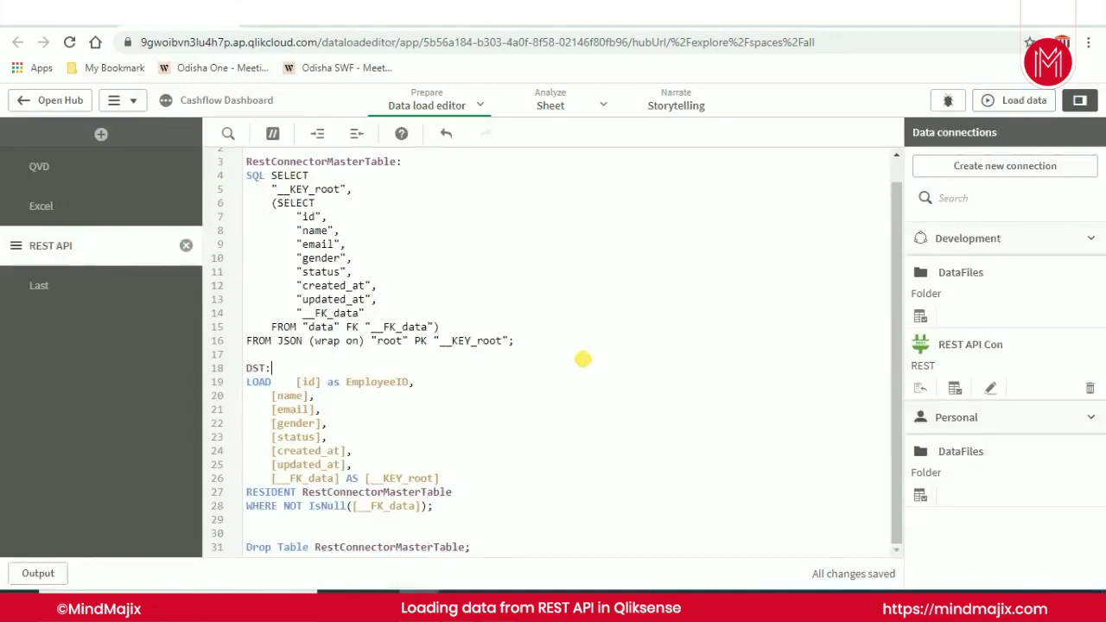